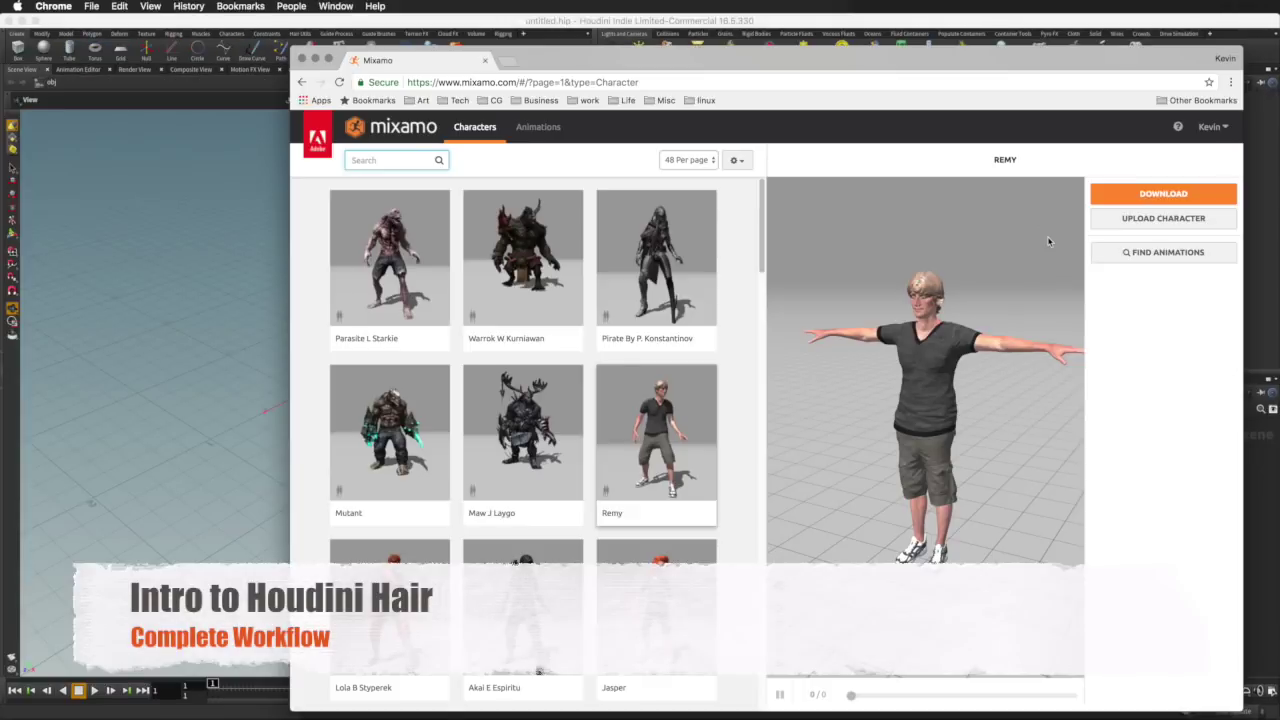
- Download the Remy character from Mixamo in FBX (.fbx) format with the T-pose
click(1170, 195)
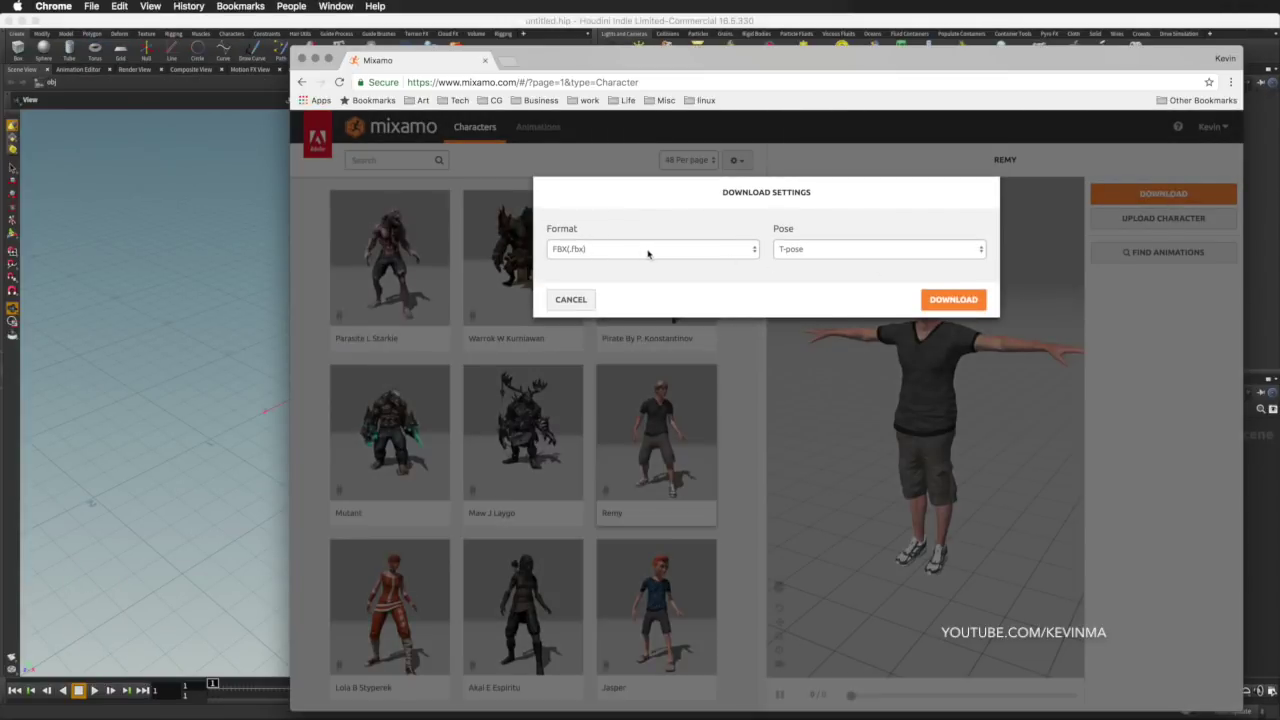
click(836, 254)
click(749, 251)
click(756, 248)
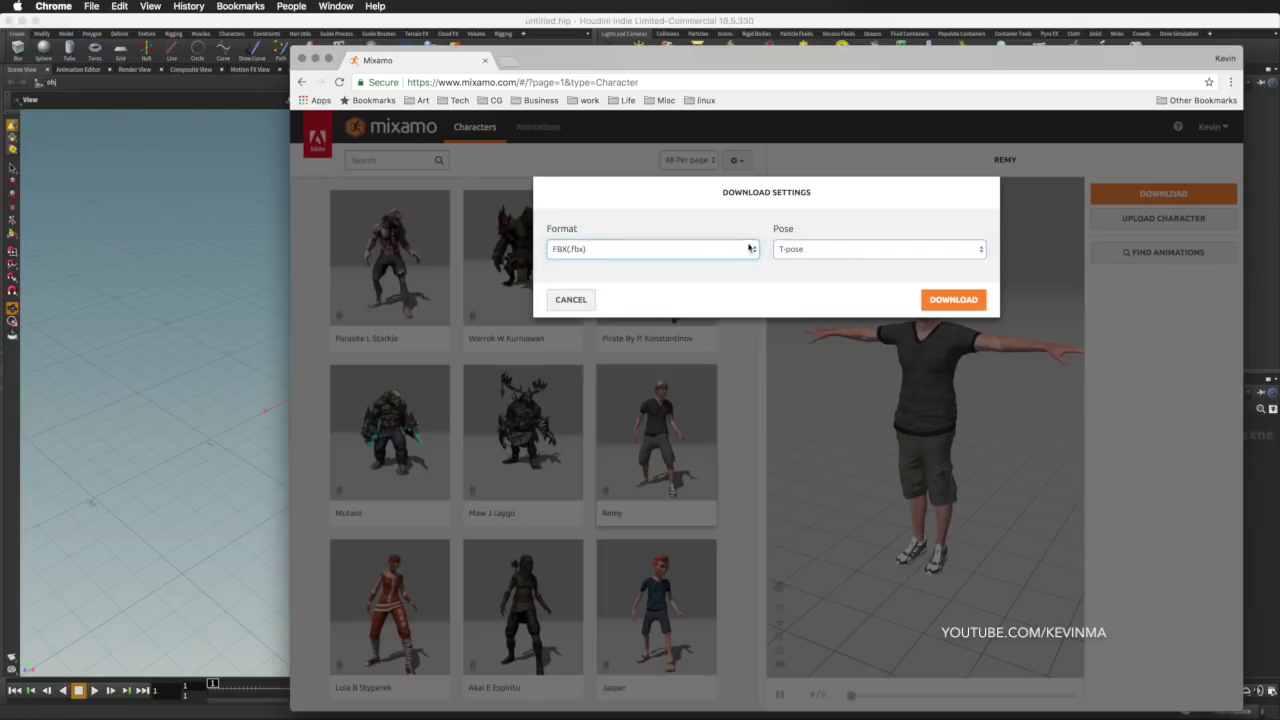
click(955, 301)
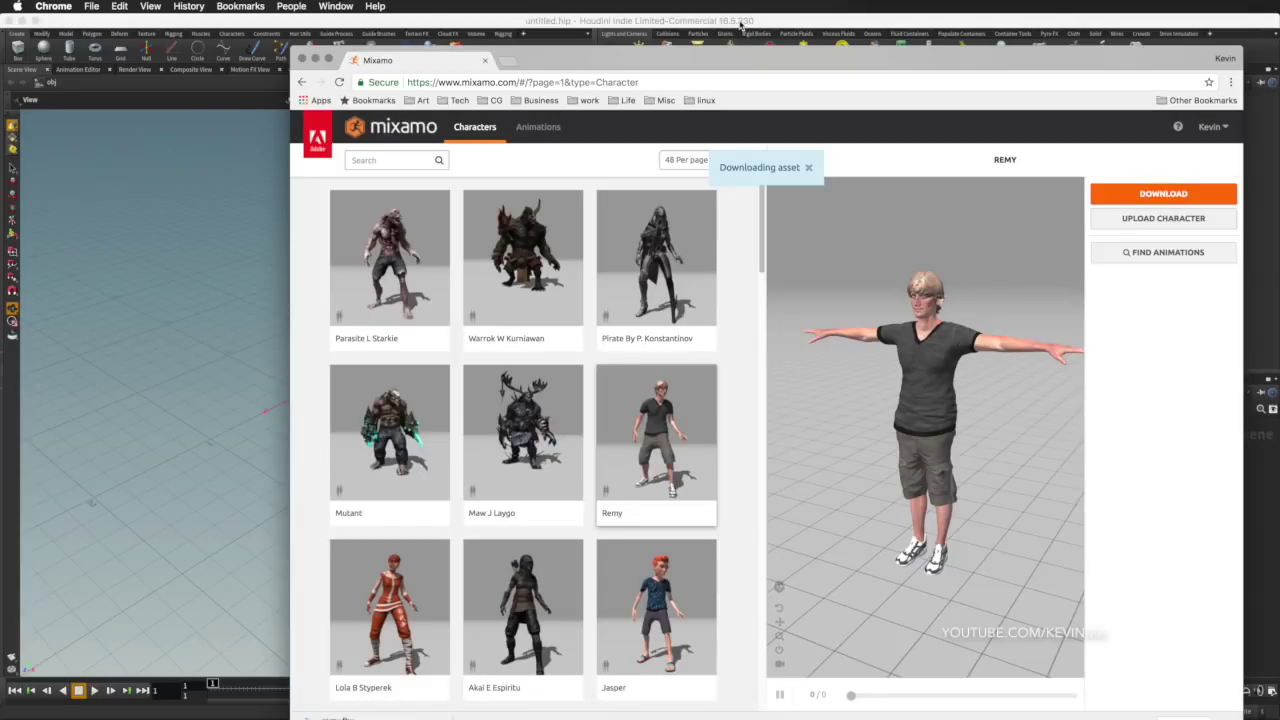
- Switch to Houdini and import remy.fbx as a Filmbox FBX, with materials imported as VOP Networks
click(741, 23)
drag(600, 196, 494, 163)
click(116, 6)
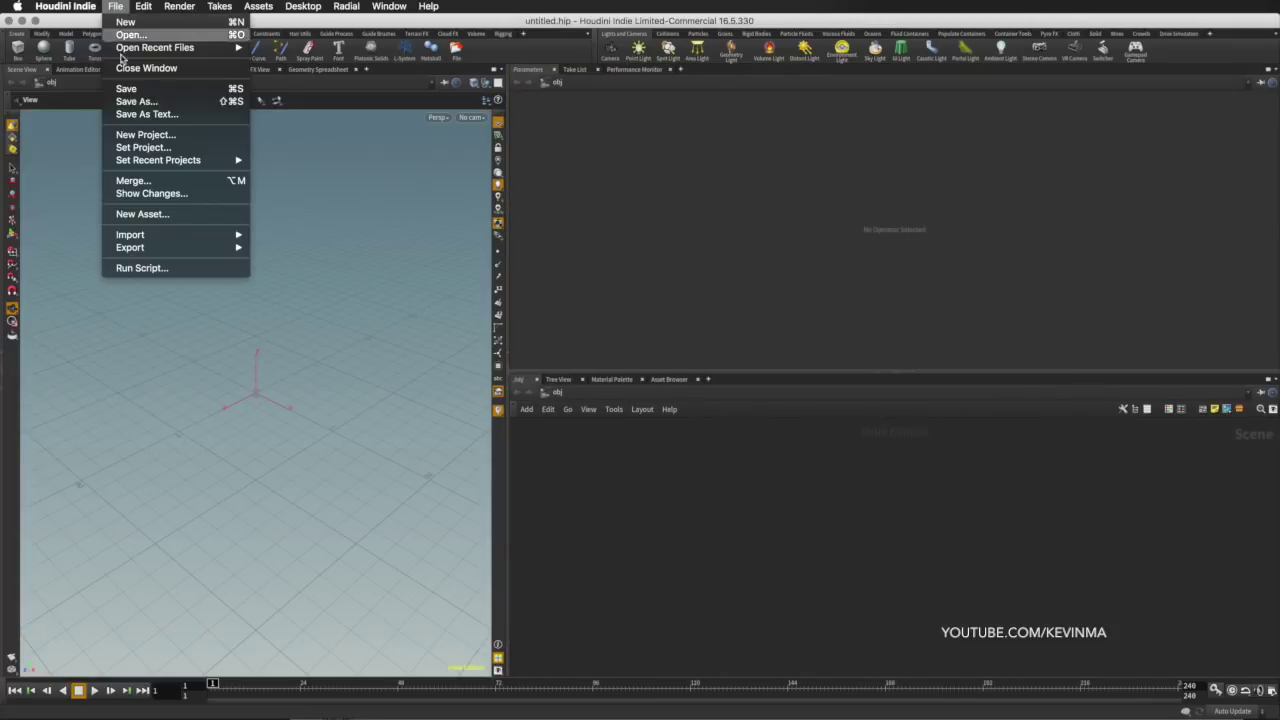
mouse_move(163, 237)
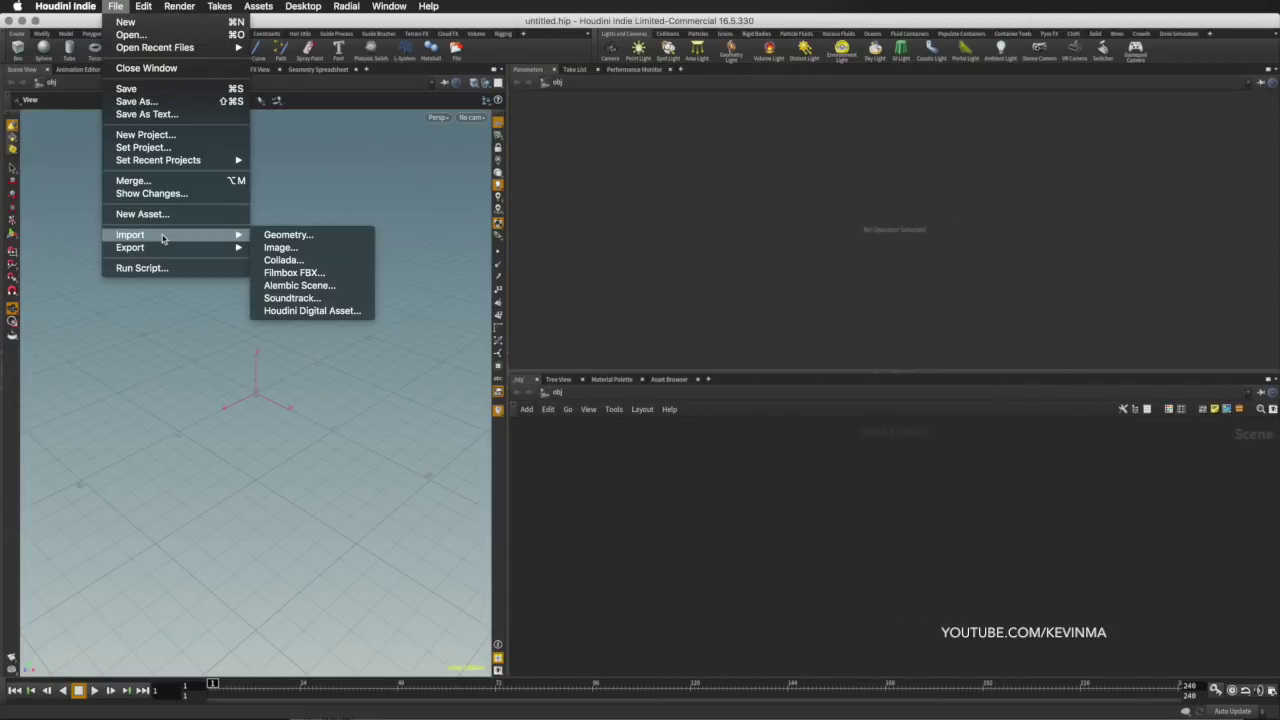
click(294, 272)
triple_click(285, 40)
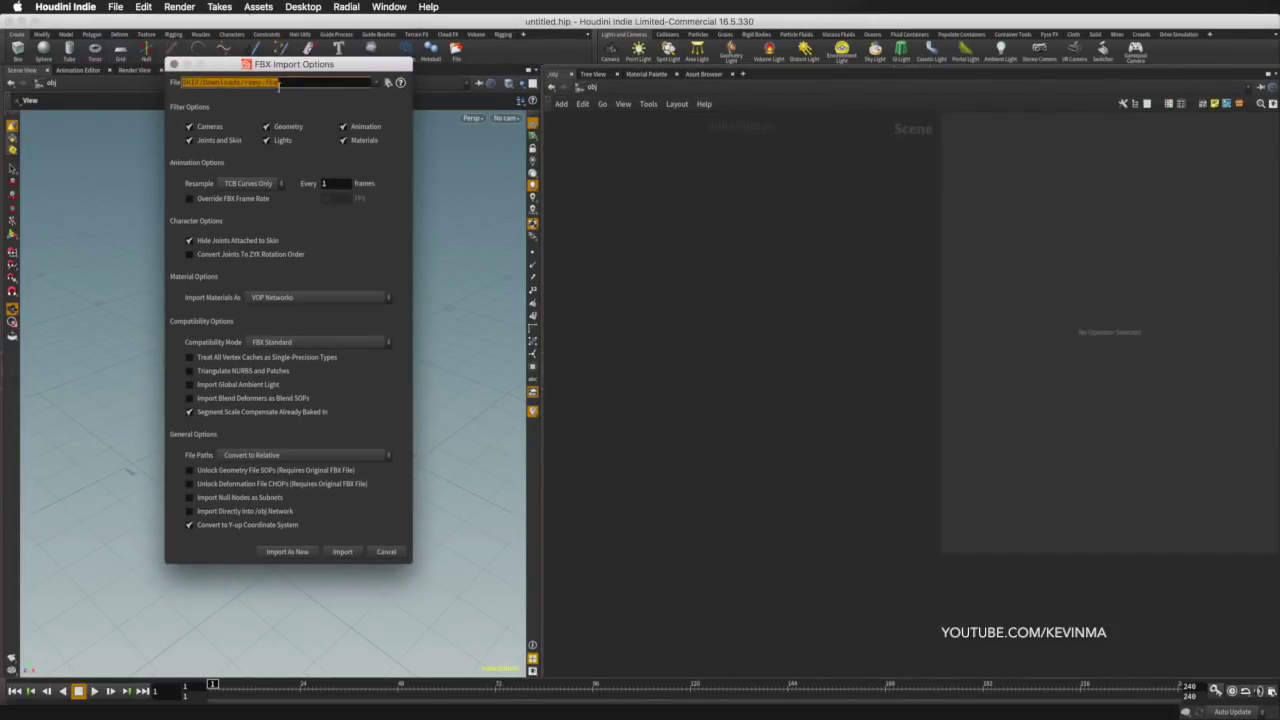
click(290, 297)
click(292, 300)
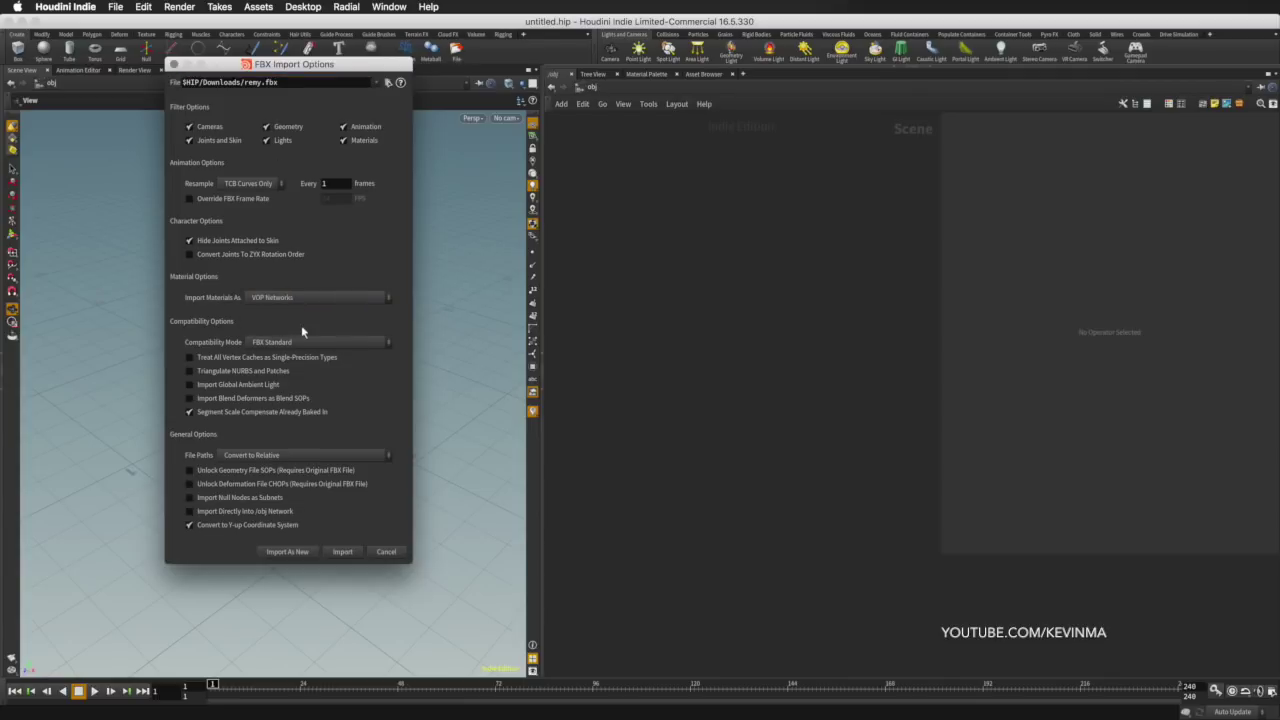
click(343, 552)
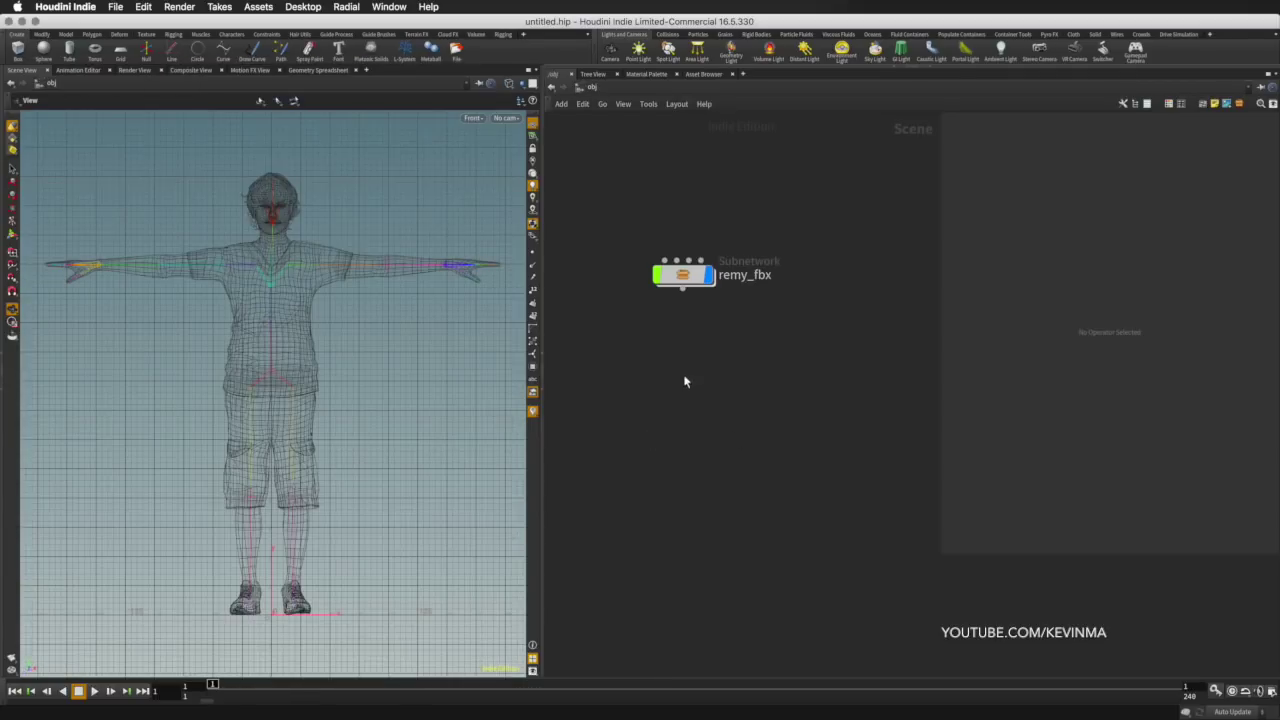
- Add a Geometry object below the remy_fbx subnetwork and name it Remy_model
key(Tab)
text(geo)
key(Return)
click(683, 376)
double_click(737, 388)
text(Rent)
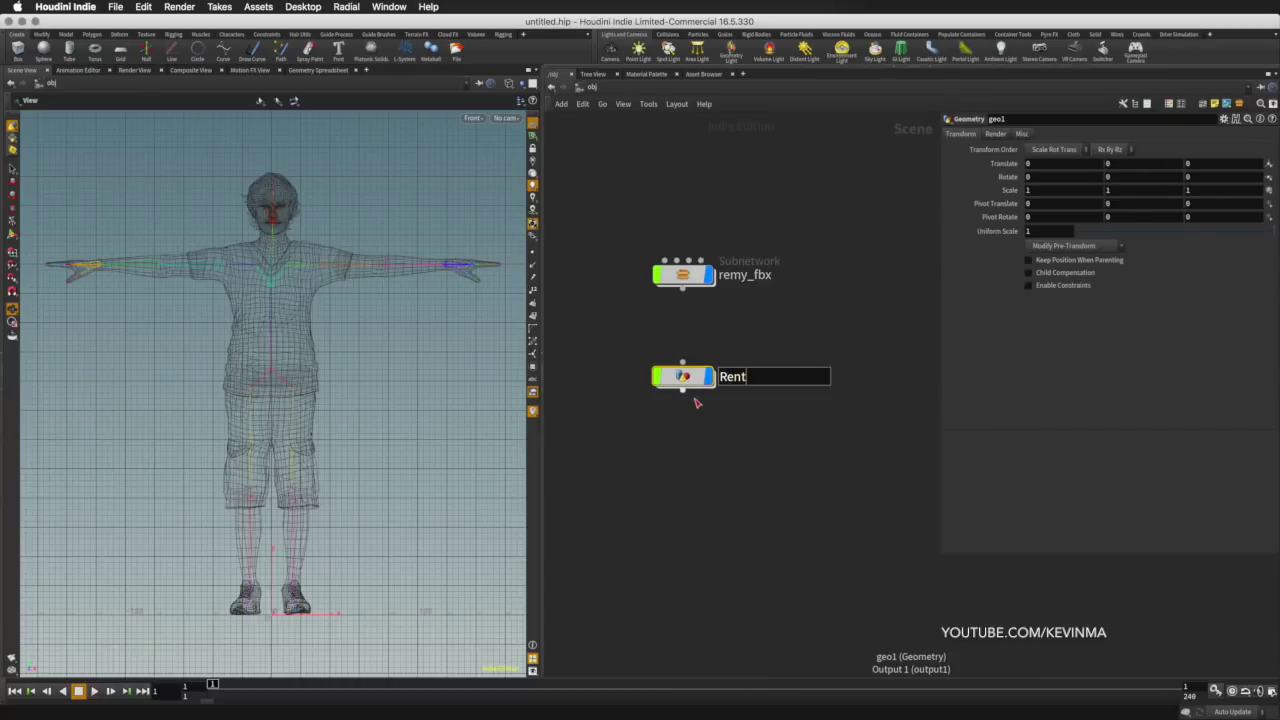
text(_model)
key(Return)
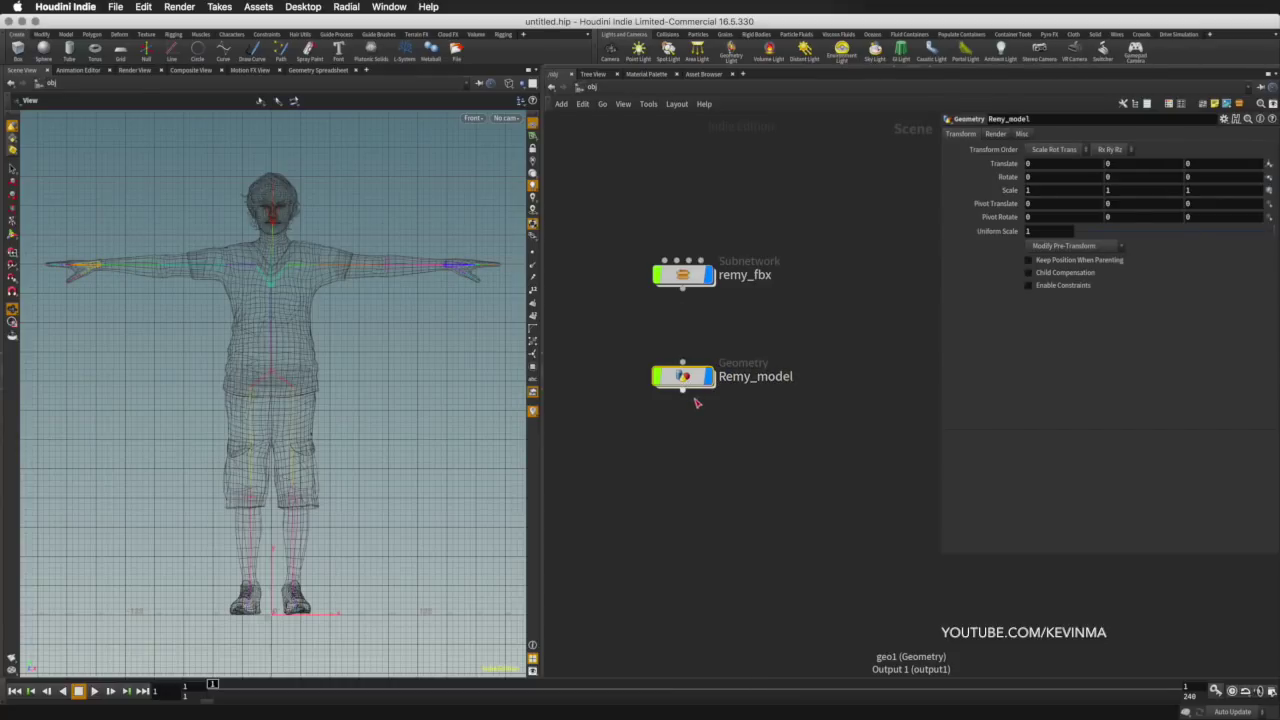
- Delete the default contents inside Remy_model and set the viewport to hide other objects
double_click(690, 378)
drag(628, 350, 770, 445)
key(Delete)
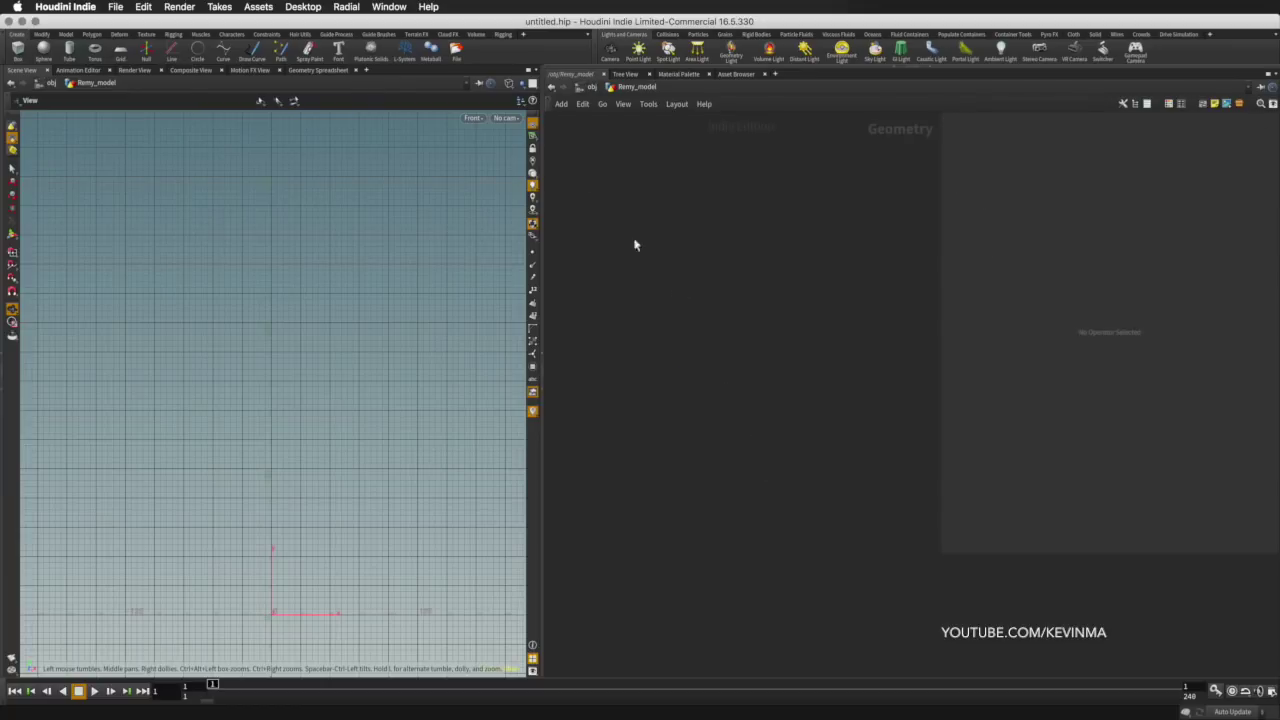
click(520, 84)
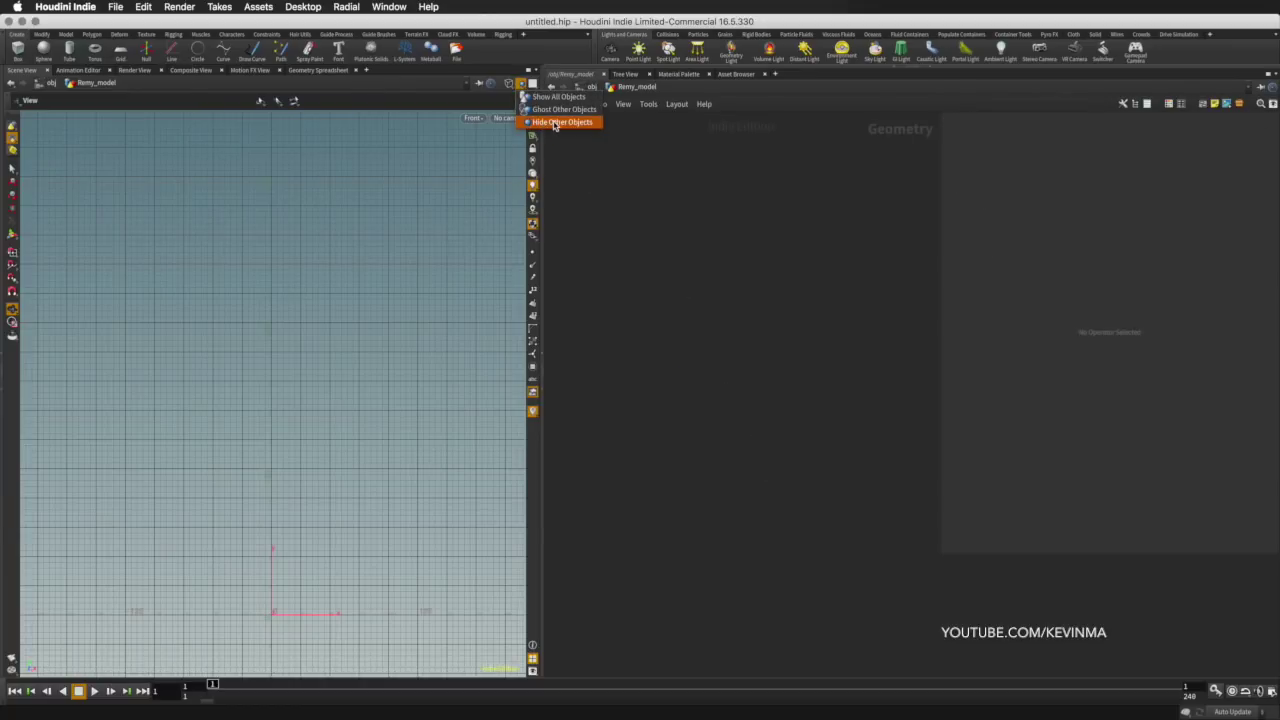
click(555, 125)
- Add an Object Merge node inside Remy_model and reference Body_deform from the Body geometry of remy_fbx
key(Tab)
text(obj)
key(Return)
key(Return)
click(675, 282)
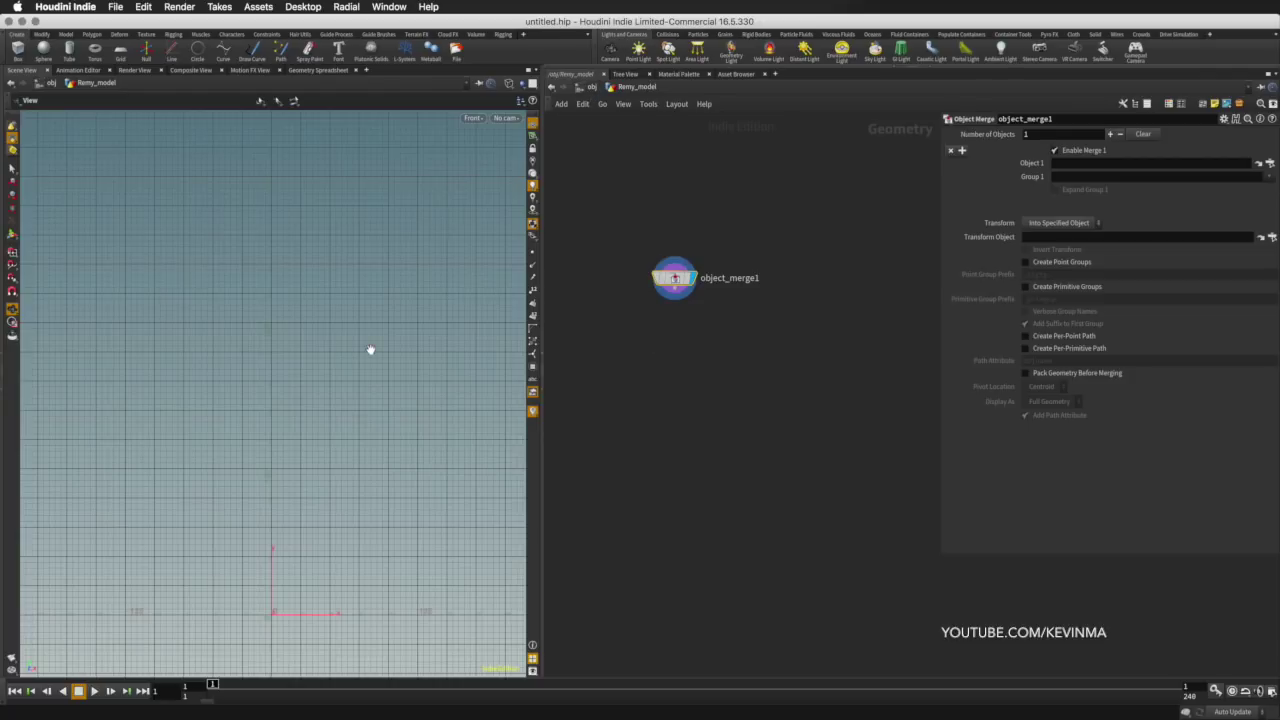
click(1268, 163)
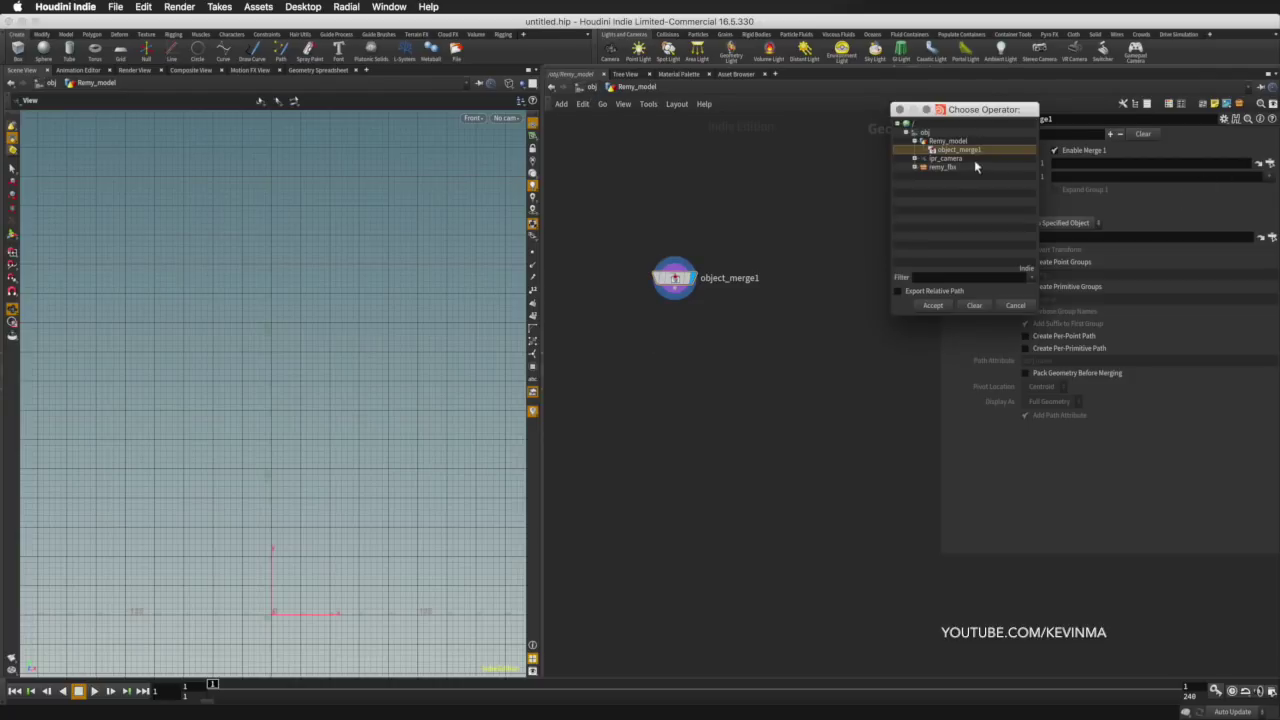
click(914, 167)
click(924, 176)
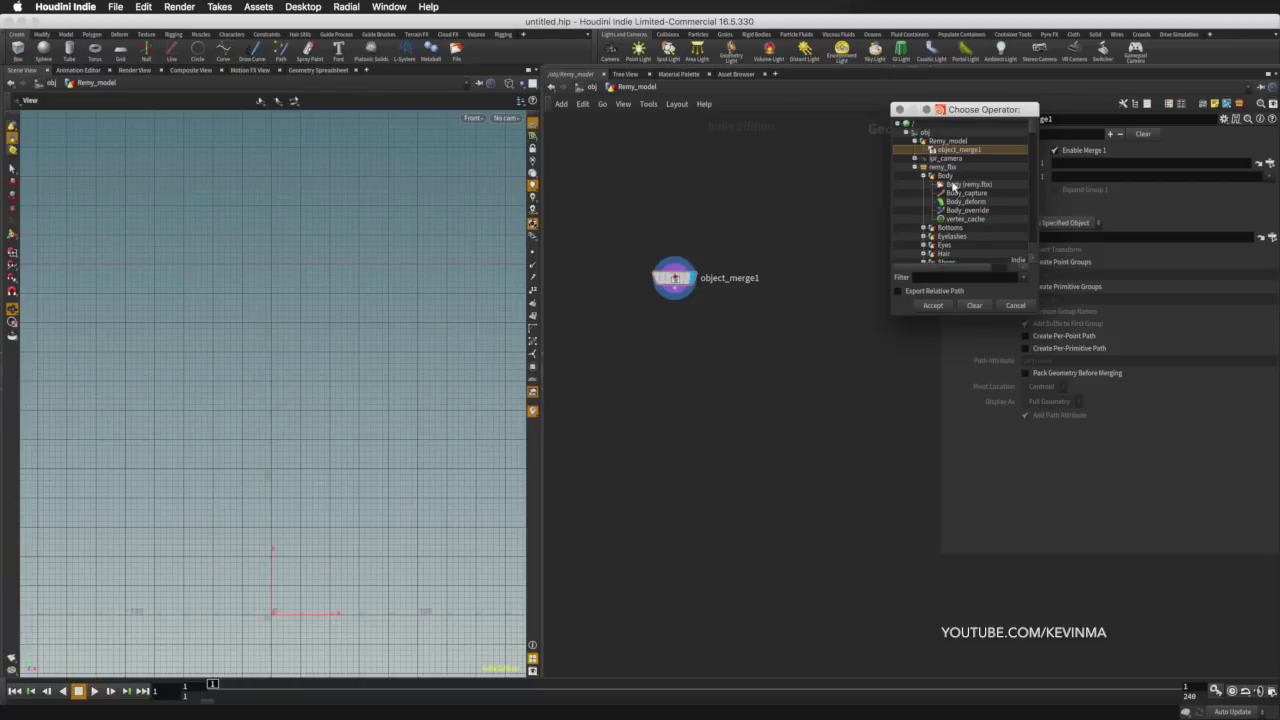
click(976, 203)
click(933, 306)
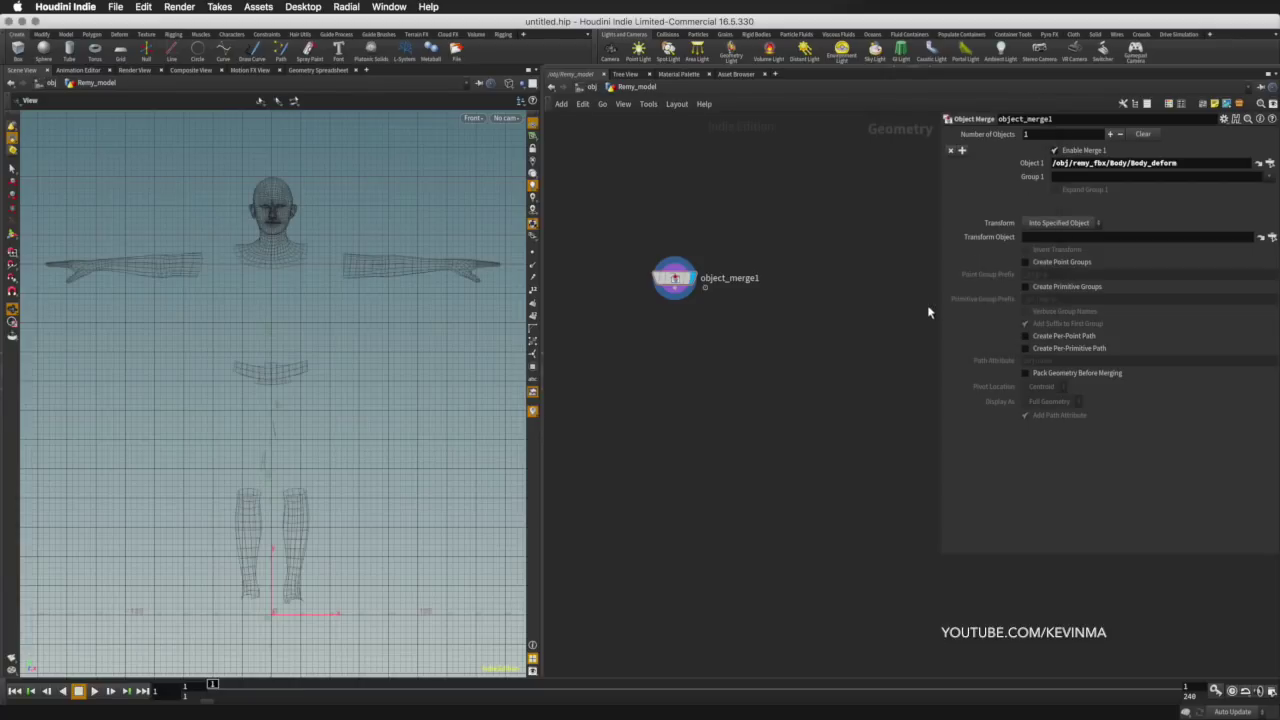
- Display the merged body shaded in the perspective view
key(space+1)
mouse_move(314, 287)
mouse_down()
mouse_move(351, 348)
mouse_move(298, 346)
mouse_move(314, 321)
mouse_up()
key(shift+w)
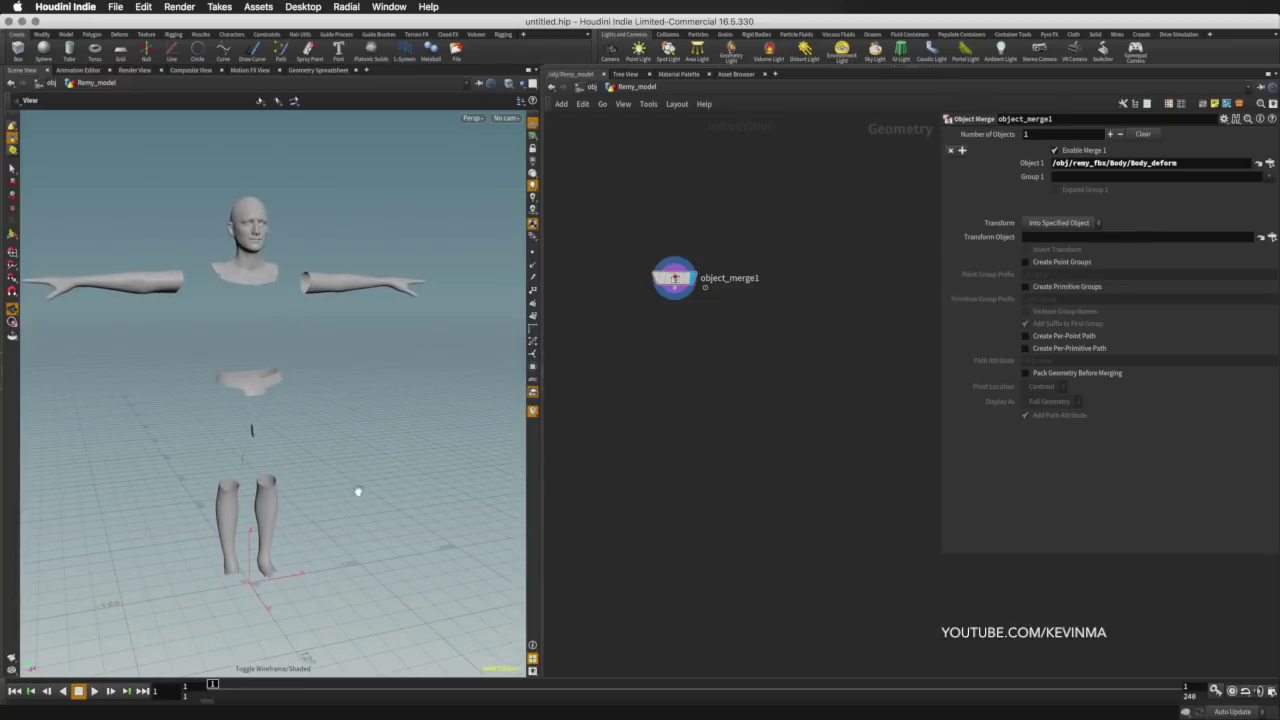
- Append a Transform node to the Object Merge, display it and set its uniform scale to 0.01
drag(675, 289, 677, 348)
text(trans)
key(Return)
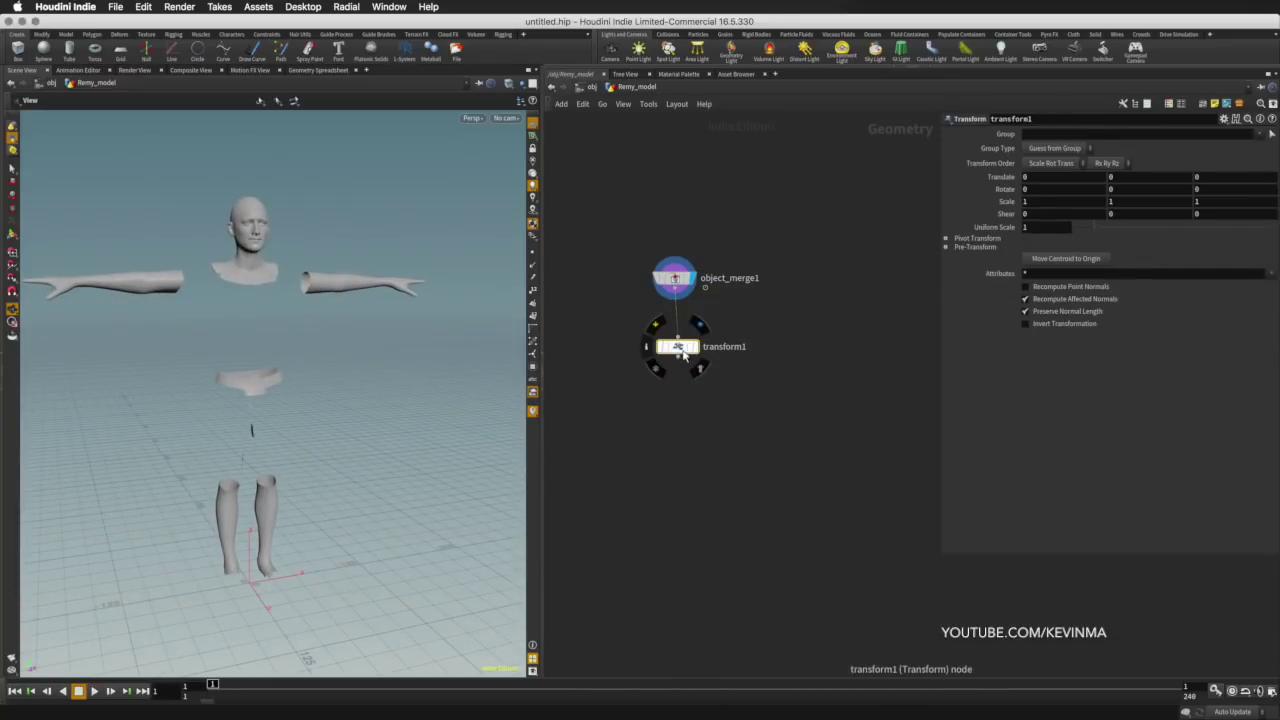
click(1041, 228)
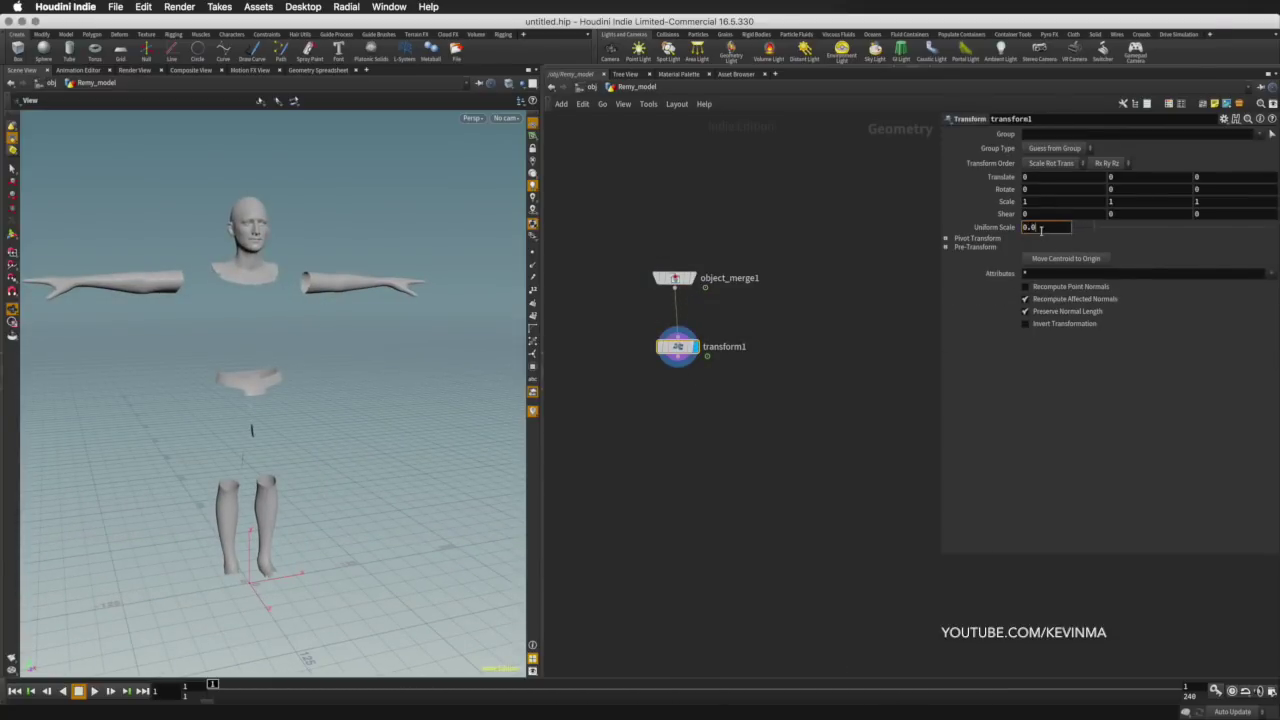
key(Return)
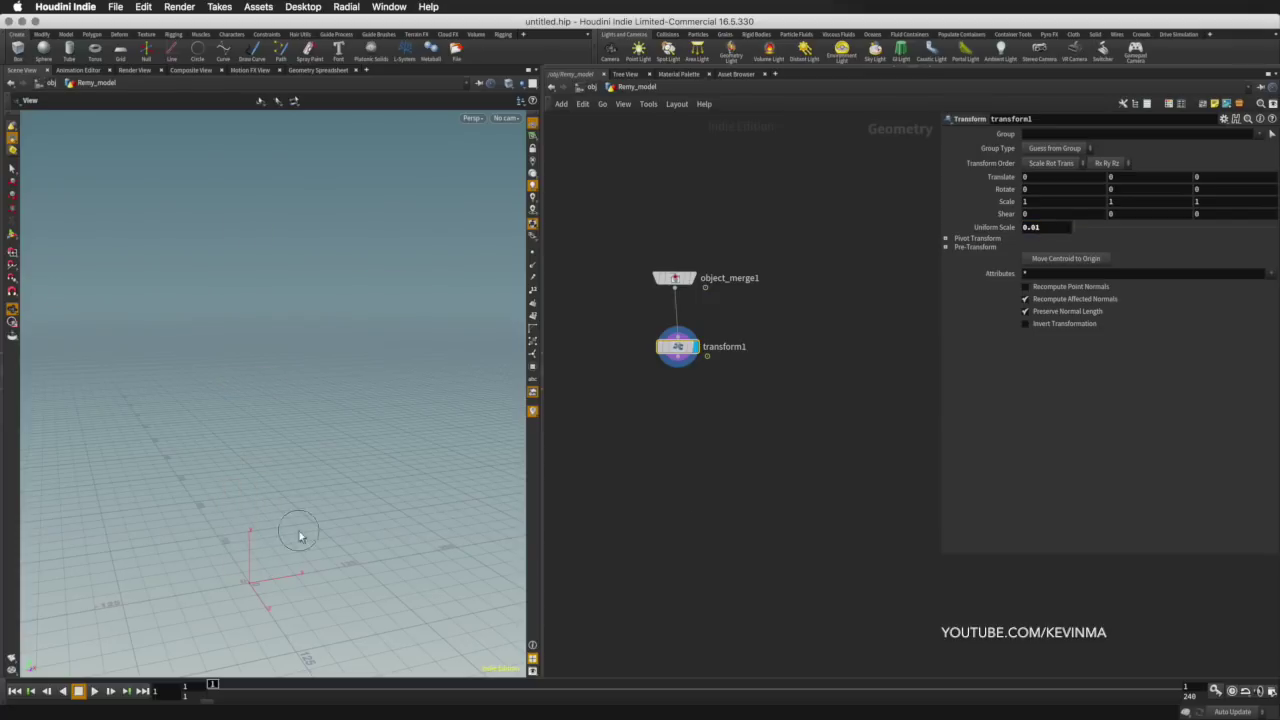
key(f)
key(space+3)
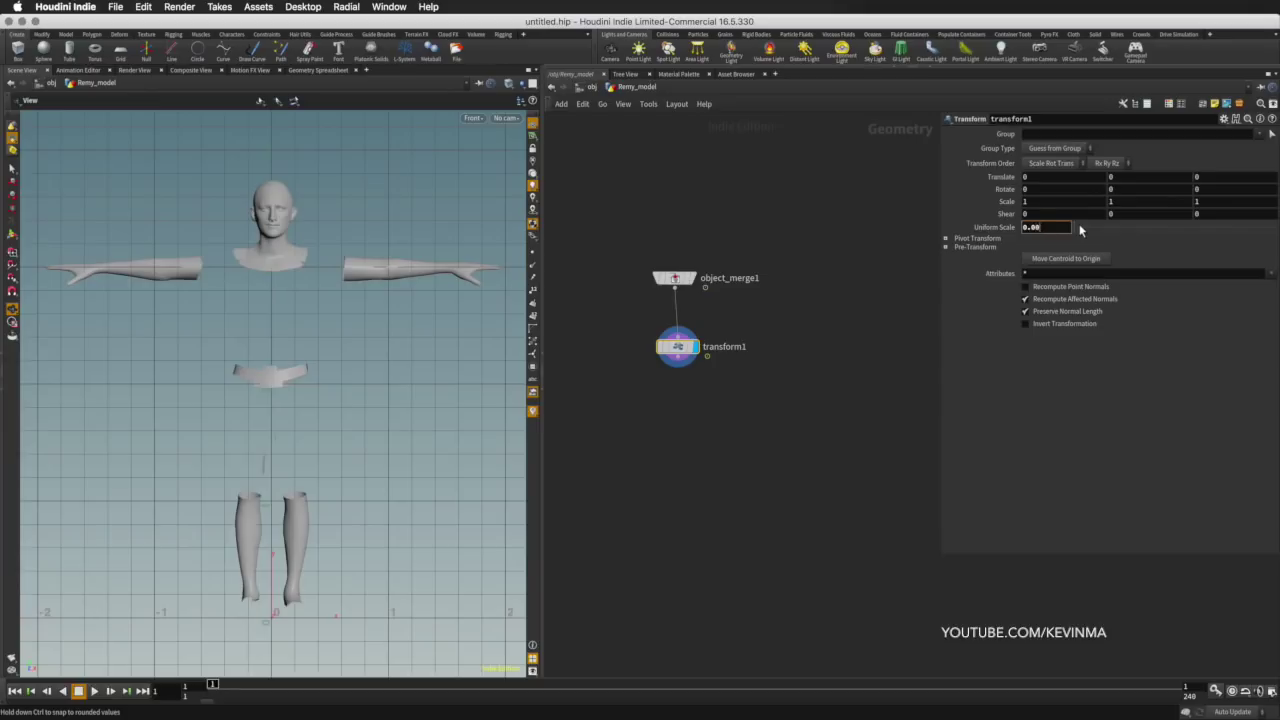
- Reduce the Transform node's uniform scale to 0.005
text(5)
key(Return)
key(f)
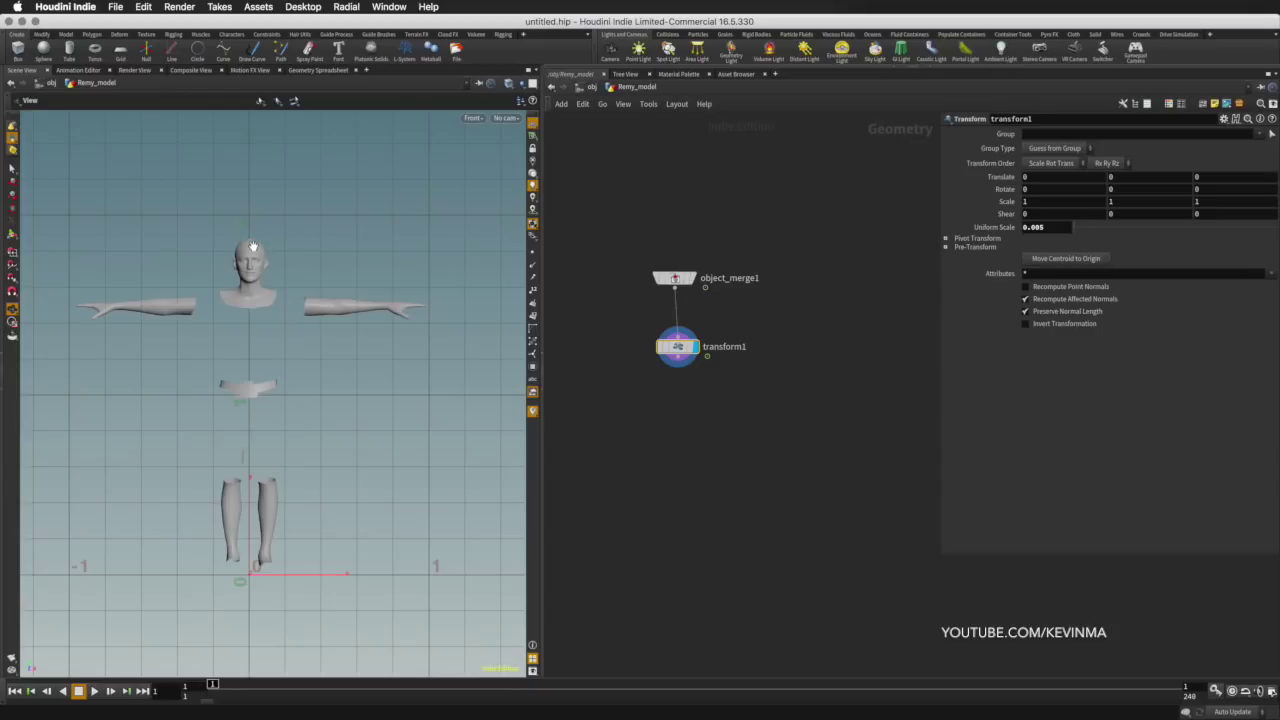
key(space+1)
drag(343, 386, 460, 411)
scroll(311, 380, up, 5)
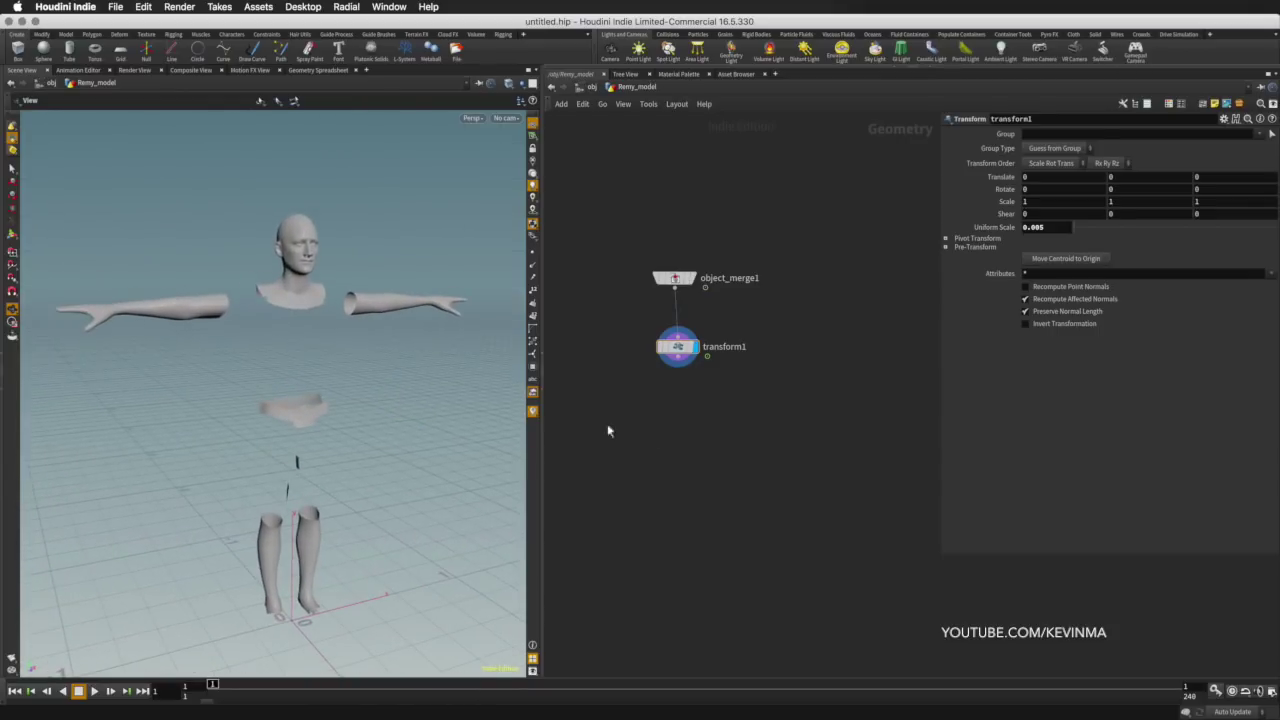
- Insert a Merge node between the Object Merge and the Transform, spacing the nodes apart
drag(678, 346, 712, 460)
key(Tab)
text(merge)
key(Return)
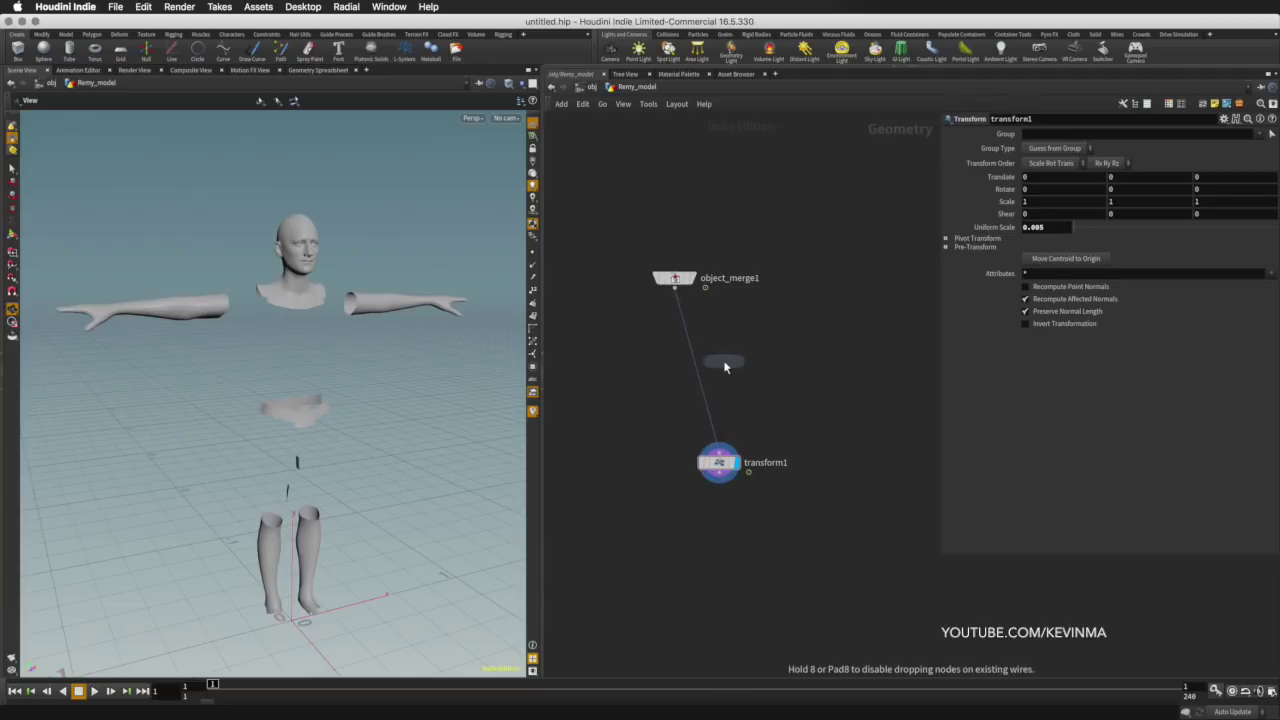
click(712, 370)
drag(716, 374, 714, 374)
drag(675, 281, 612, 270)
- Rename the Object Merge node as remy_body
click(664, 269)
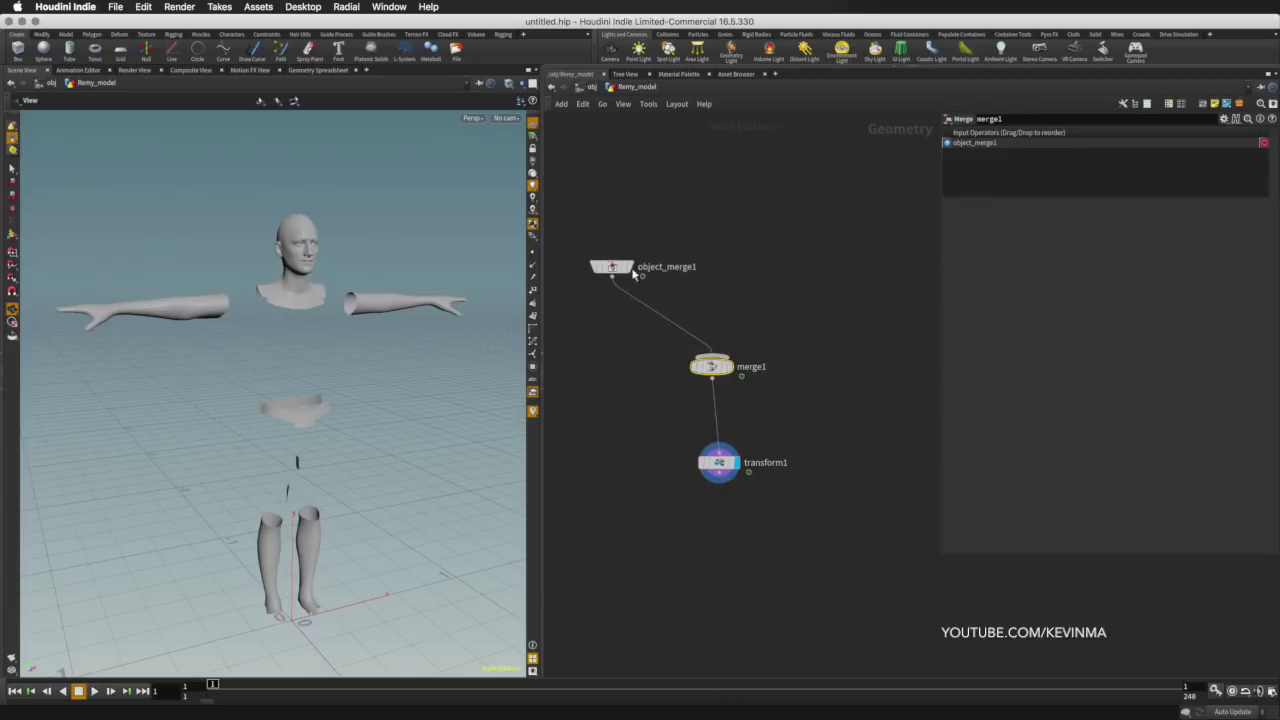
text(remy_body)
key(Return)
- Duplicate remy_body, rename the copy remy_tops and connect it to the Merge node
key(ctrl+c)
key(ctrl+v)
click(794, 268)
text(remy_tops)
key(Return)
drag(752, 277, 712, 356)
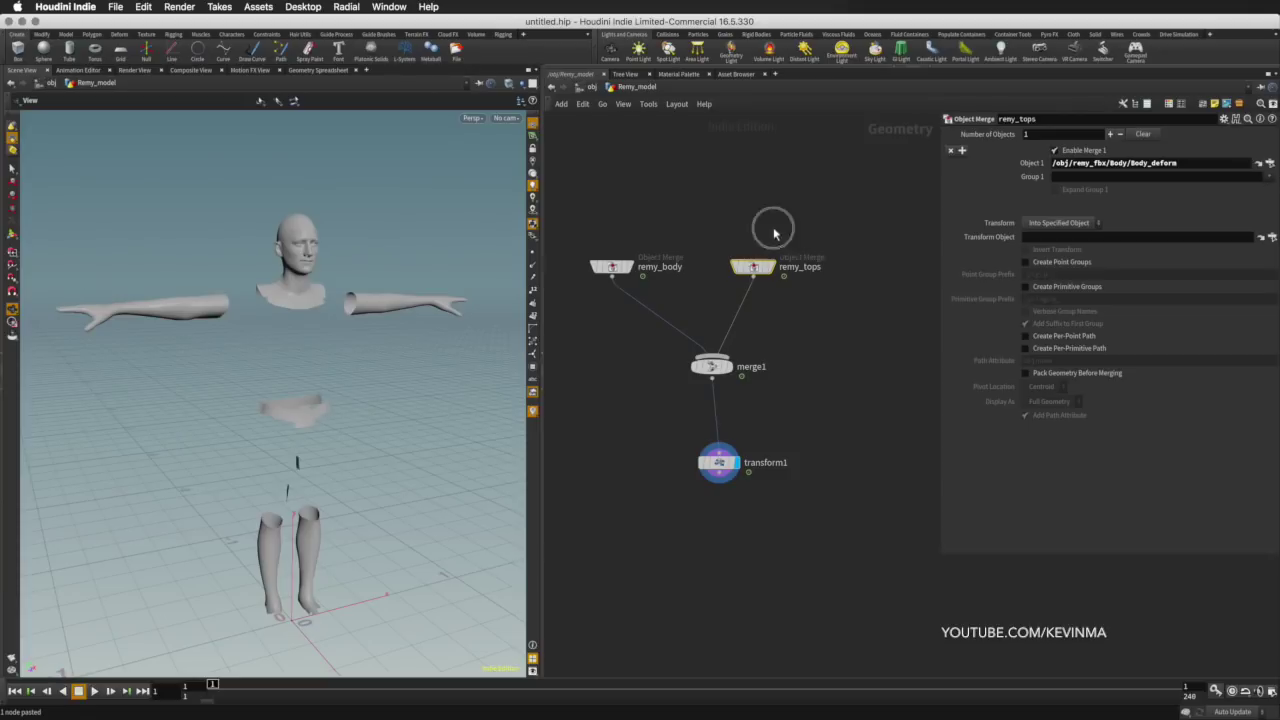
- Reference Tops_deform from the Tops geometry of remy_fbx in the remy_tops node
click(1268, 164)
click(924, 202)
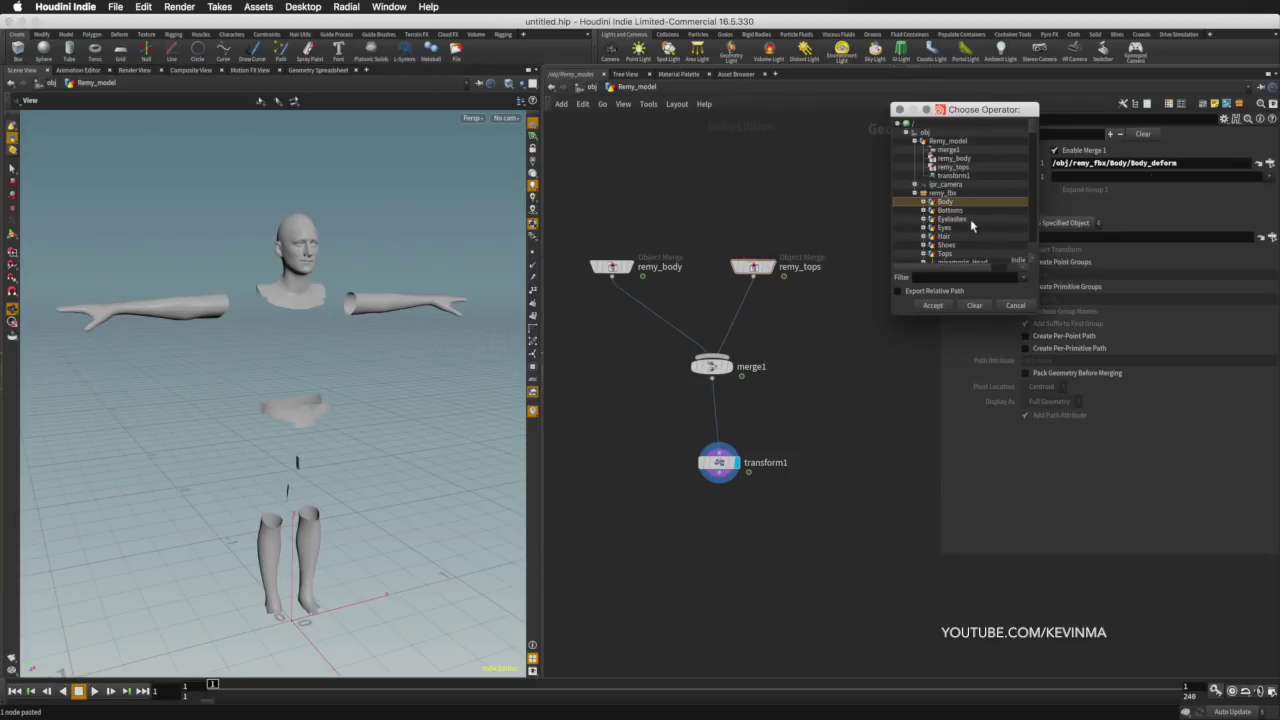
click(923, 254)
scroll(1030, 252, down, 2)
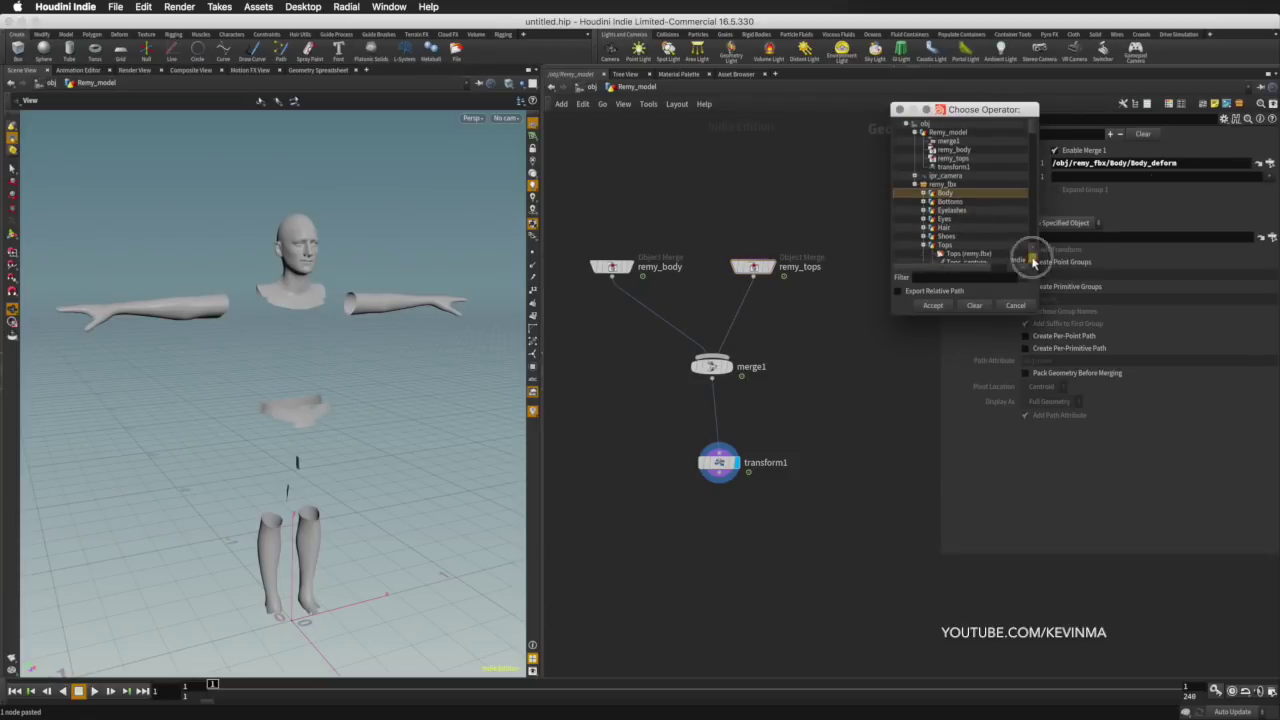
double_click(965, 227)
scroll(399, 353, up, 10)
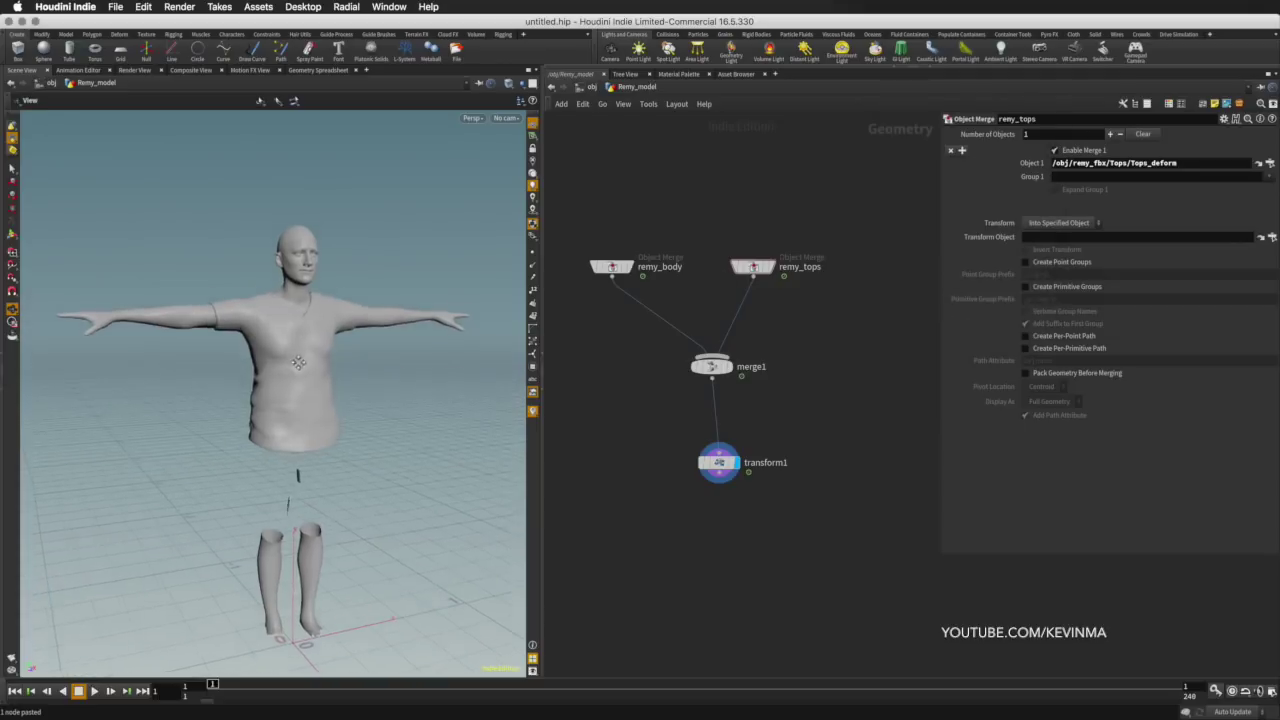
scroll(399, 353, down, 10)
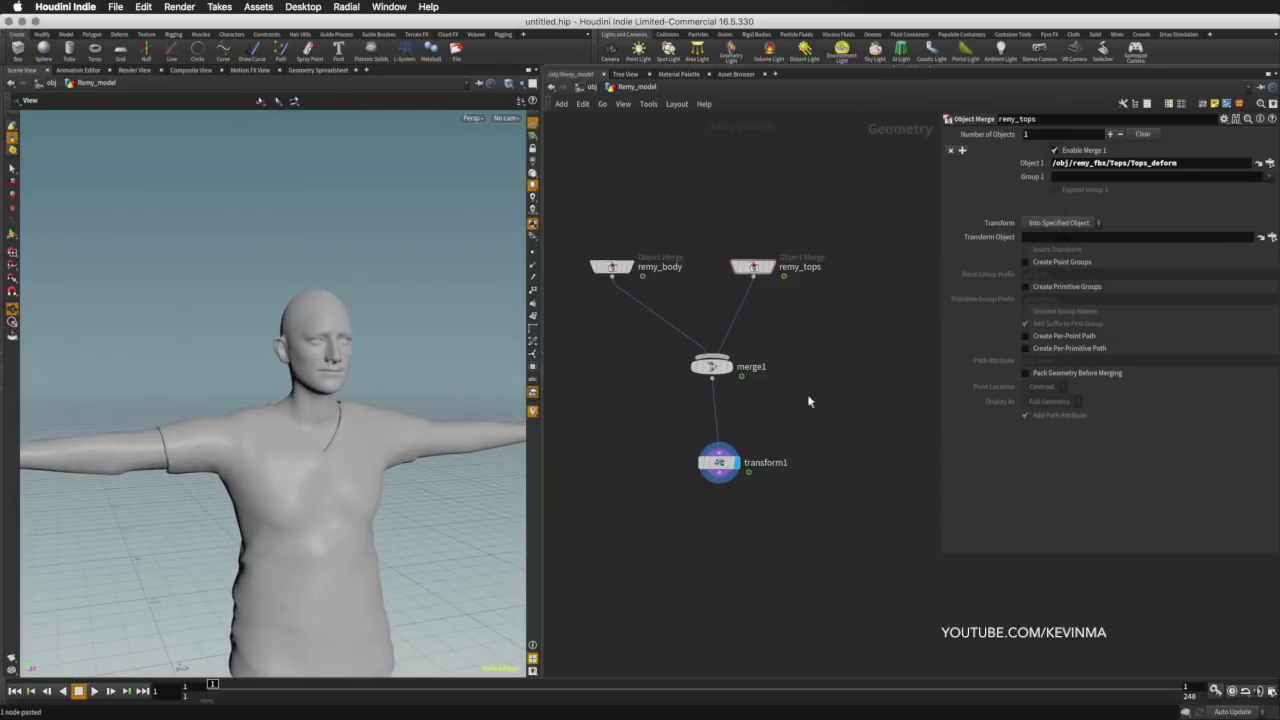
drag(723, 470, 714, 469)
drag(411, 386, 382, 366)
- Go to the mat network and add a Principled Shader named body
key(u)
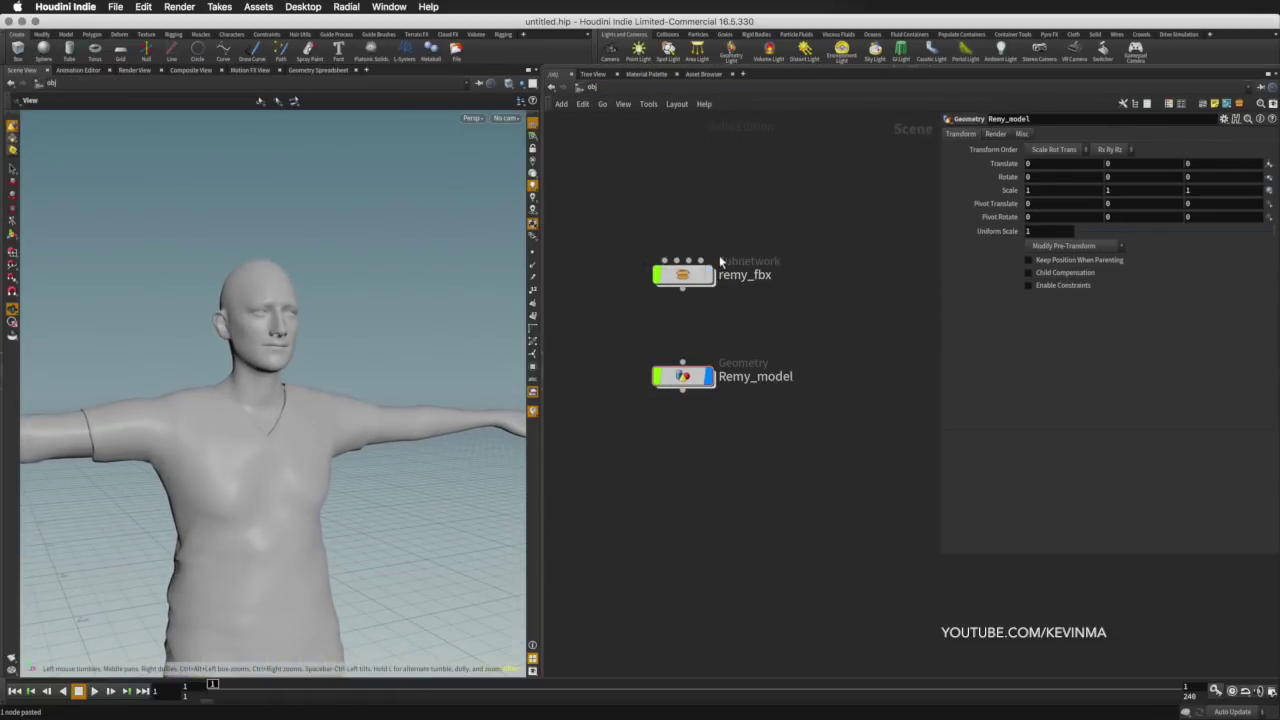
click(597, 89)
click(654, 146)
key(Tab)
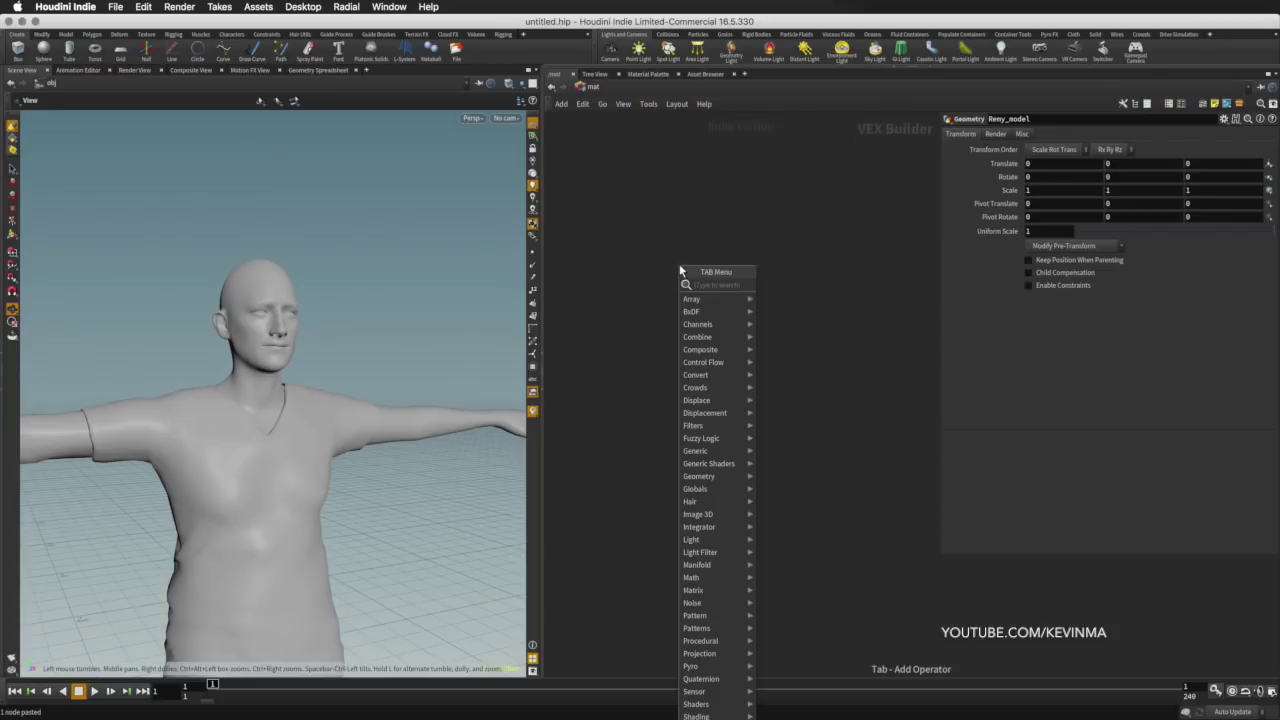
text(prin)
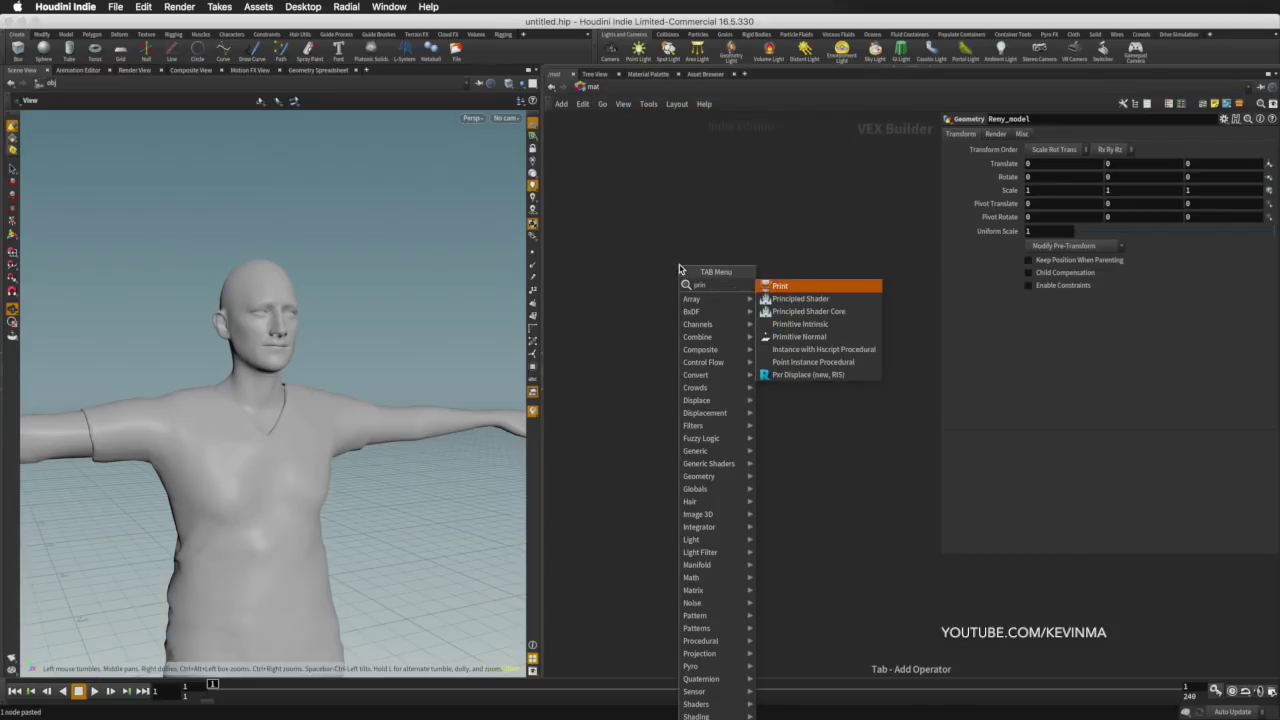
key(Down)
key(Return)
text(body)
key(Return)
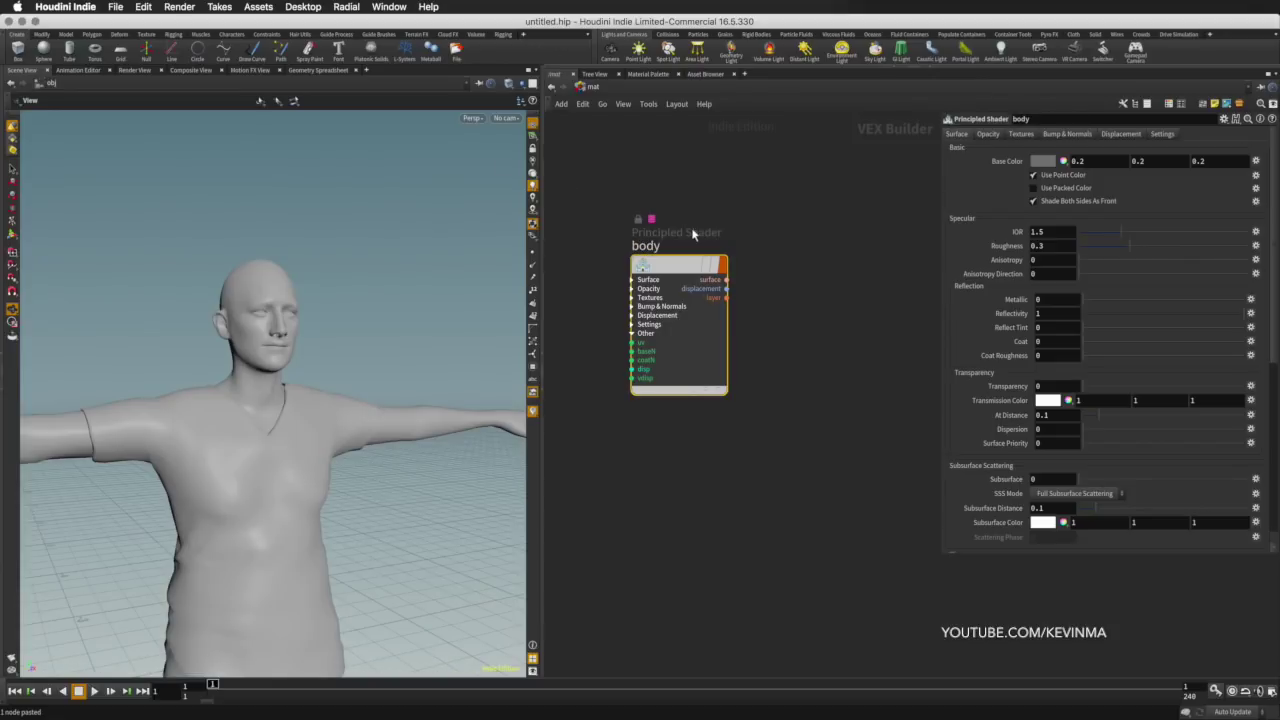
- Enable the base color texture on the body shader and load Remy_Body_Diffuse.png from the remy.fbm folder
mouse_move(680, 270)
click(1020, 133)
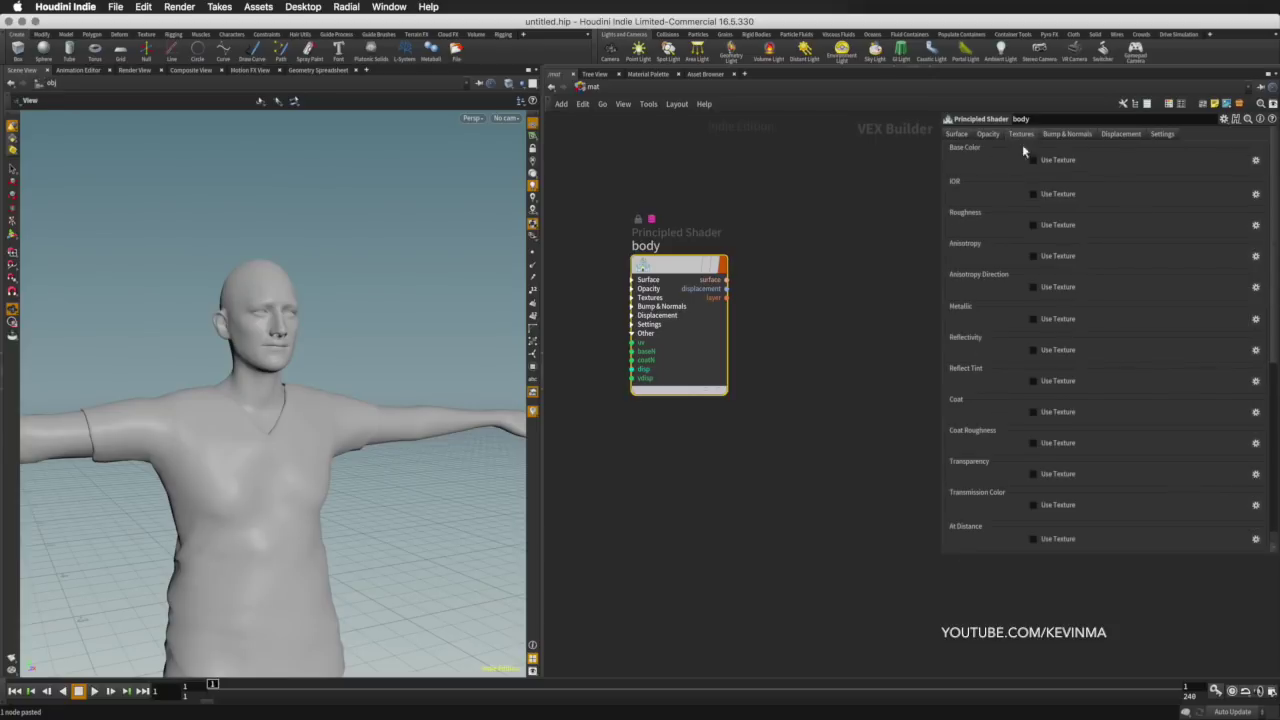
click(1033, 160)
click(1244, 174)
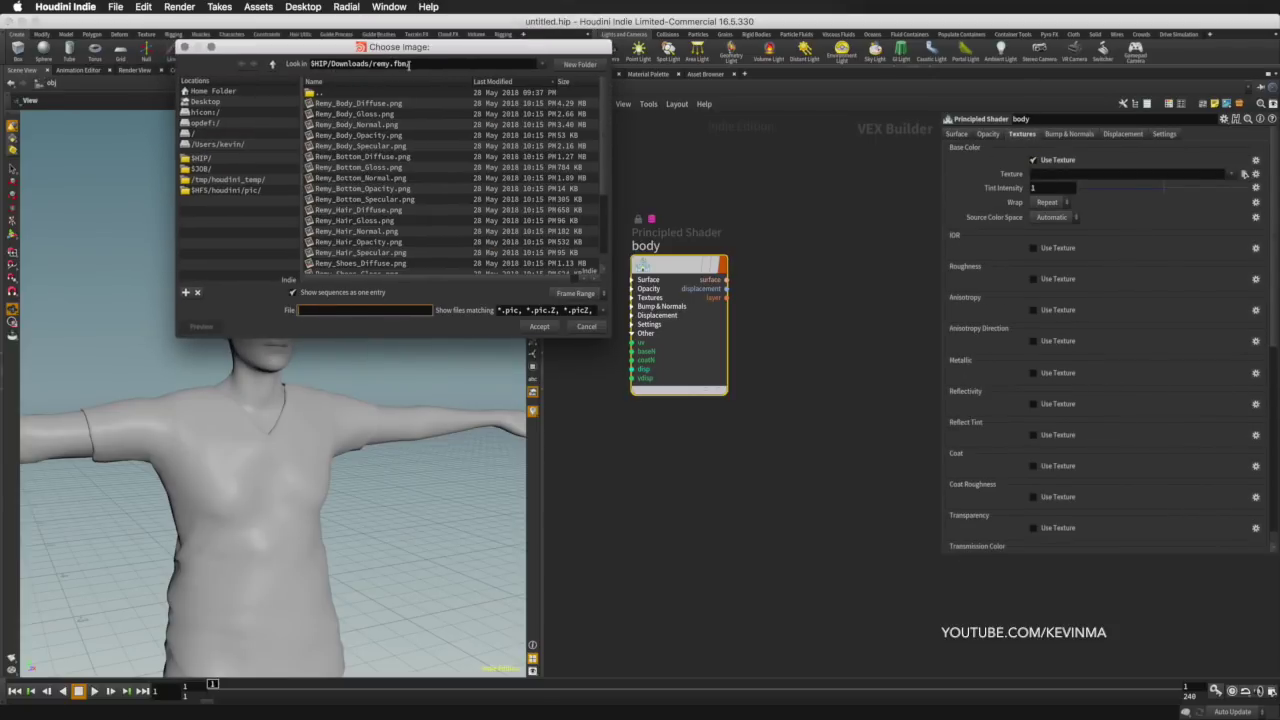
click(352, 104)
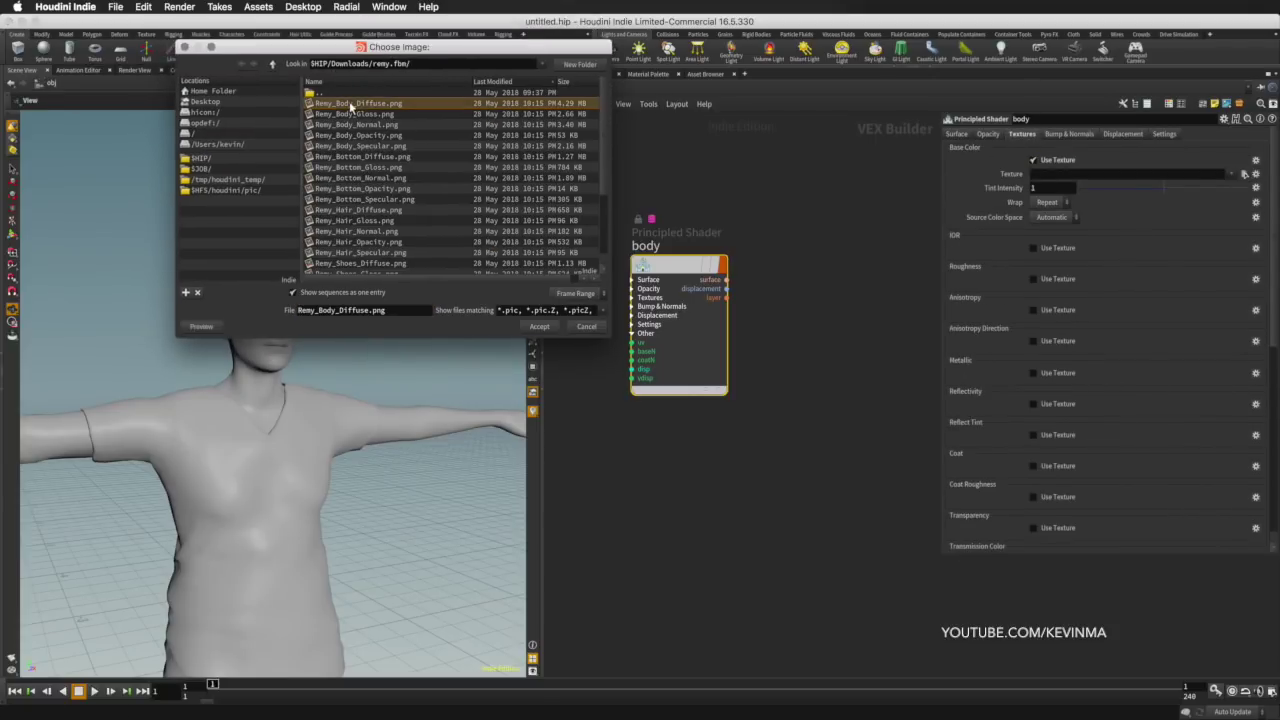
click(538, 327)
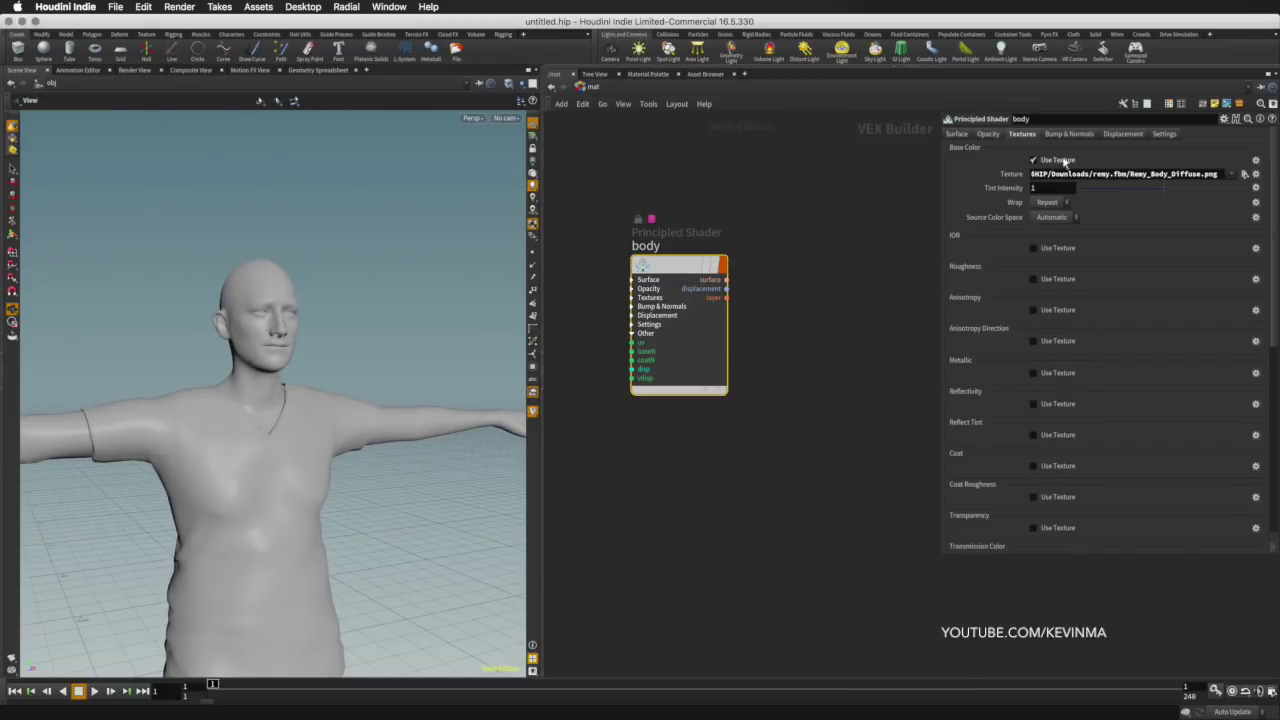
click(958, 134)
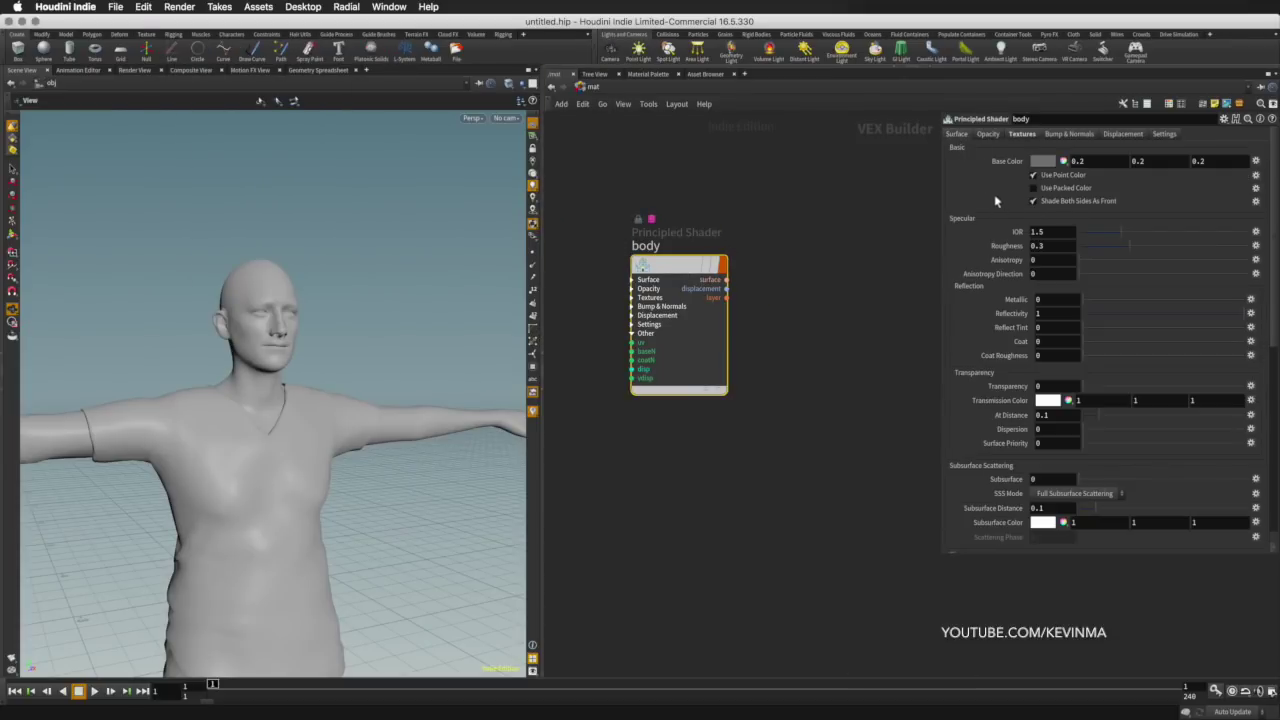
- Return to the object network, enter Remy_model and insert a Material node between remy_body and merge1
click(580, 87)
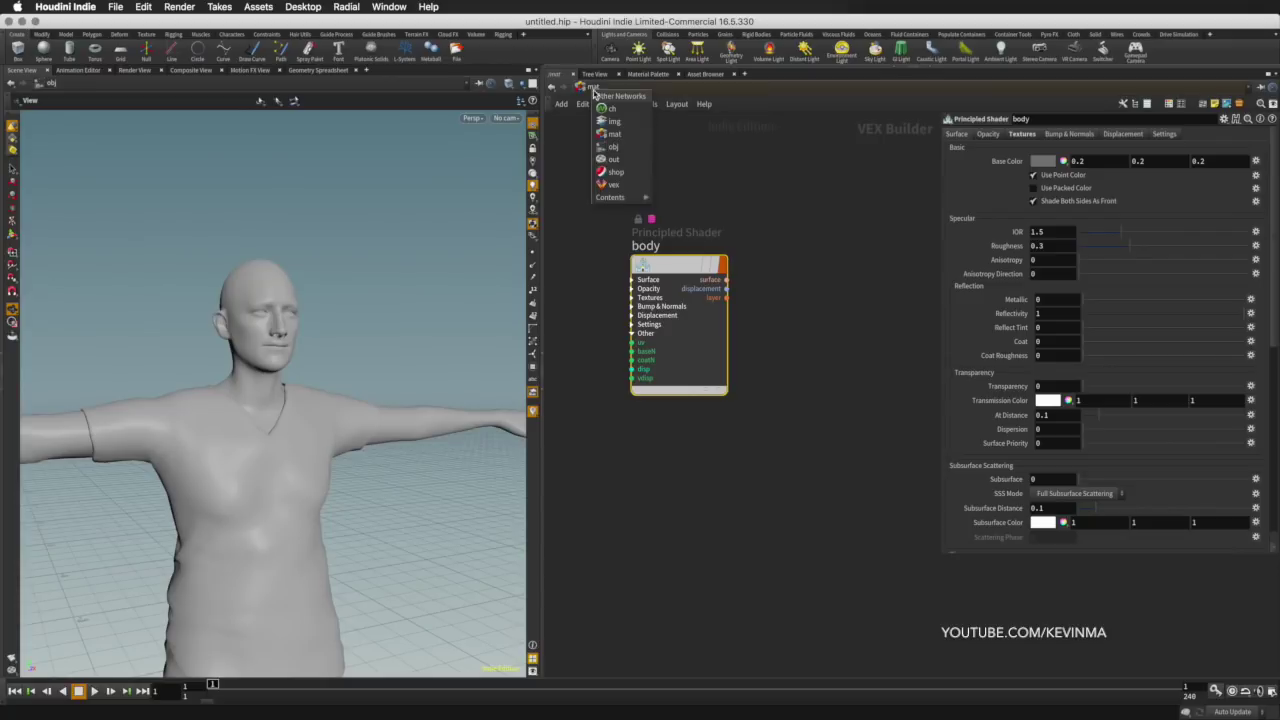
click(614, 148)
double_click(684, 374)
key(Tab)
text(am)
key(Return)
key(Escape)
key(Tab)
text(ma)
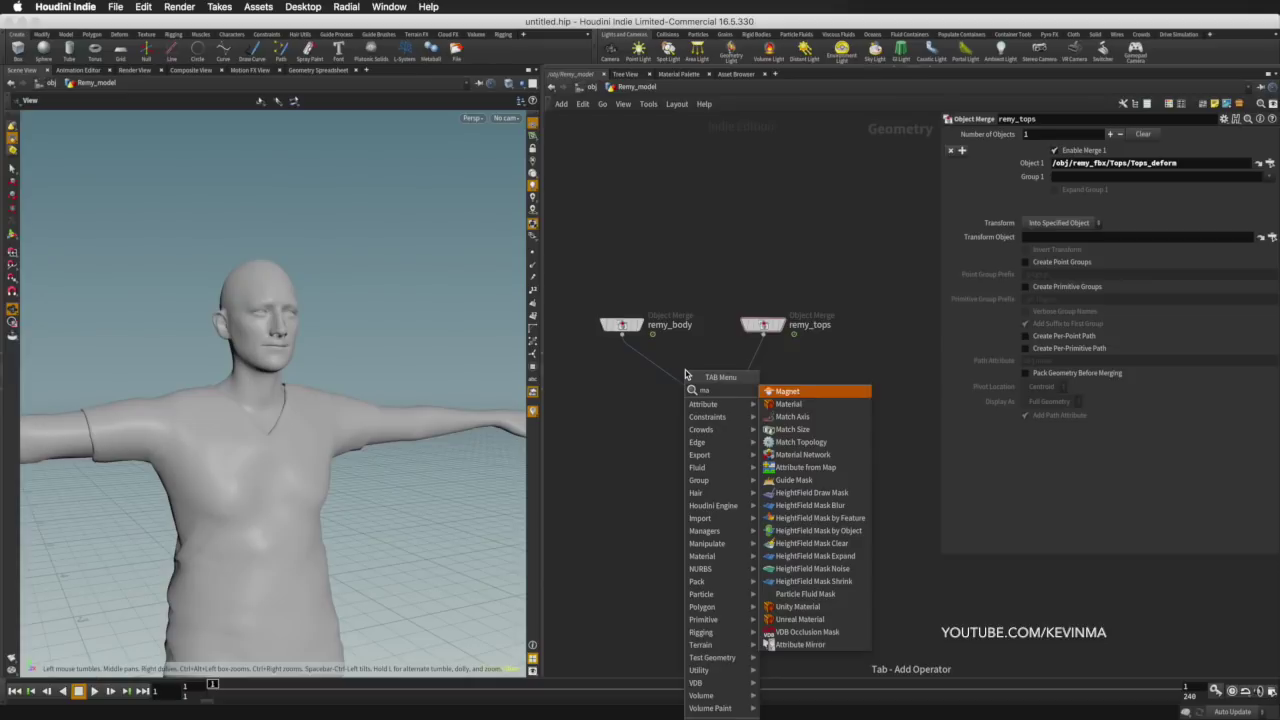
key(Down)
key(Return)
click(668, 377)
- Assign the body shader from the mat network to the material1 node
click(1271, 220)
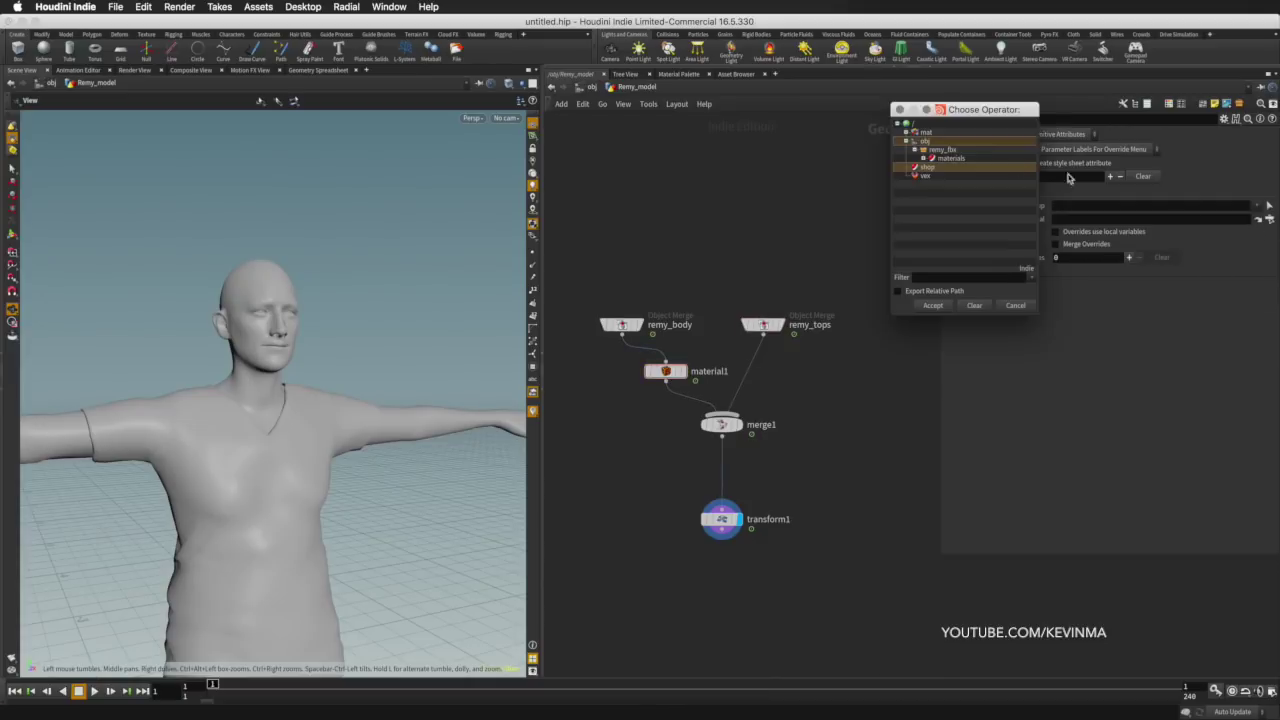
double_click(1104, 221)
click(836, 457)
drag(341, 330, 374, 325)
- Go back to the body shader and set Reflectivity to 0 and IOR to about 1.086
click(1257, 219)
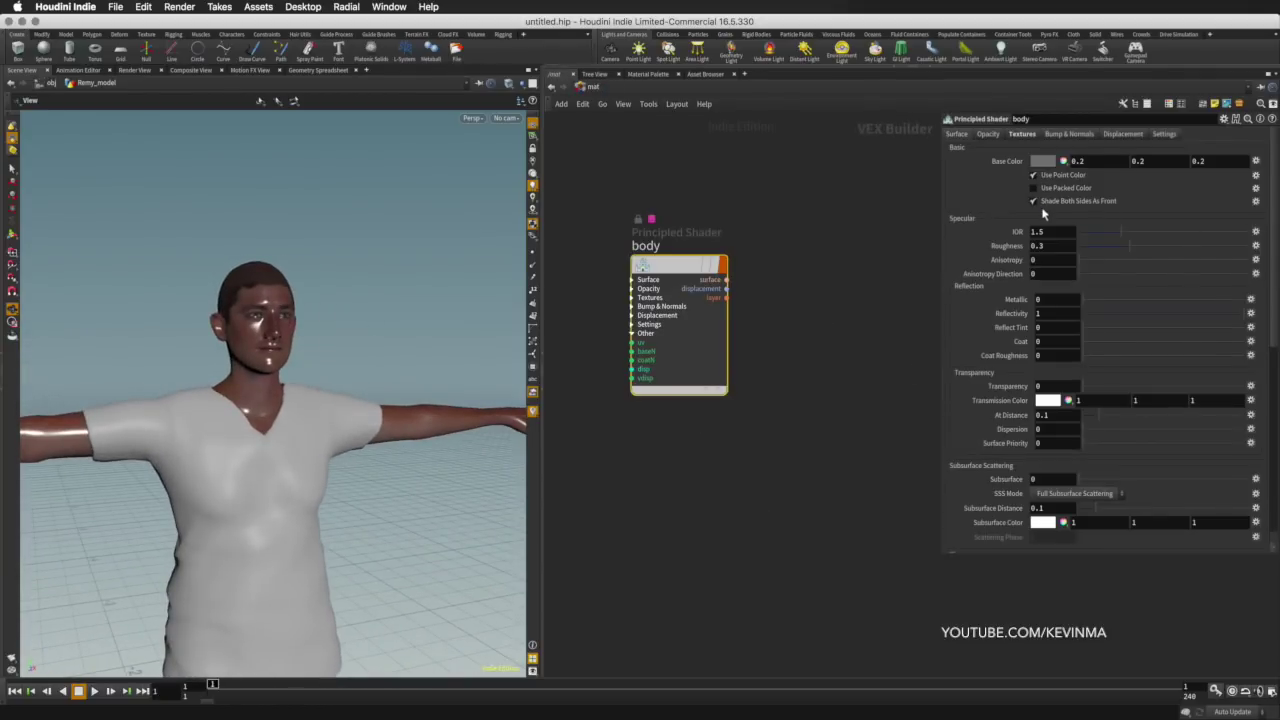
drag(1107, 312, 1065, 318)
drag(1098, 237, 1087, 237)
- Add a second Principled Shader below the body shader and name it tops
click(708, 446)
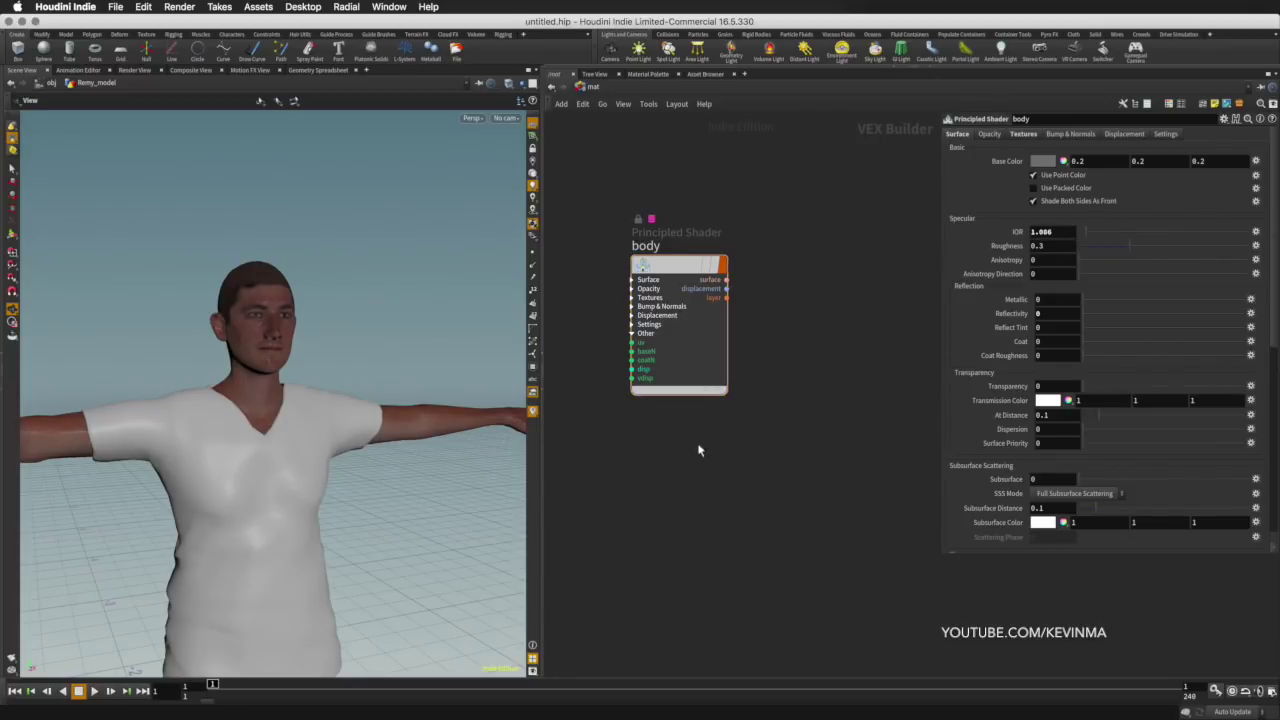
key(Tab)
text(prin)
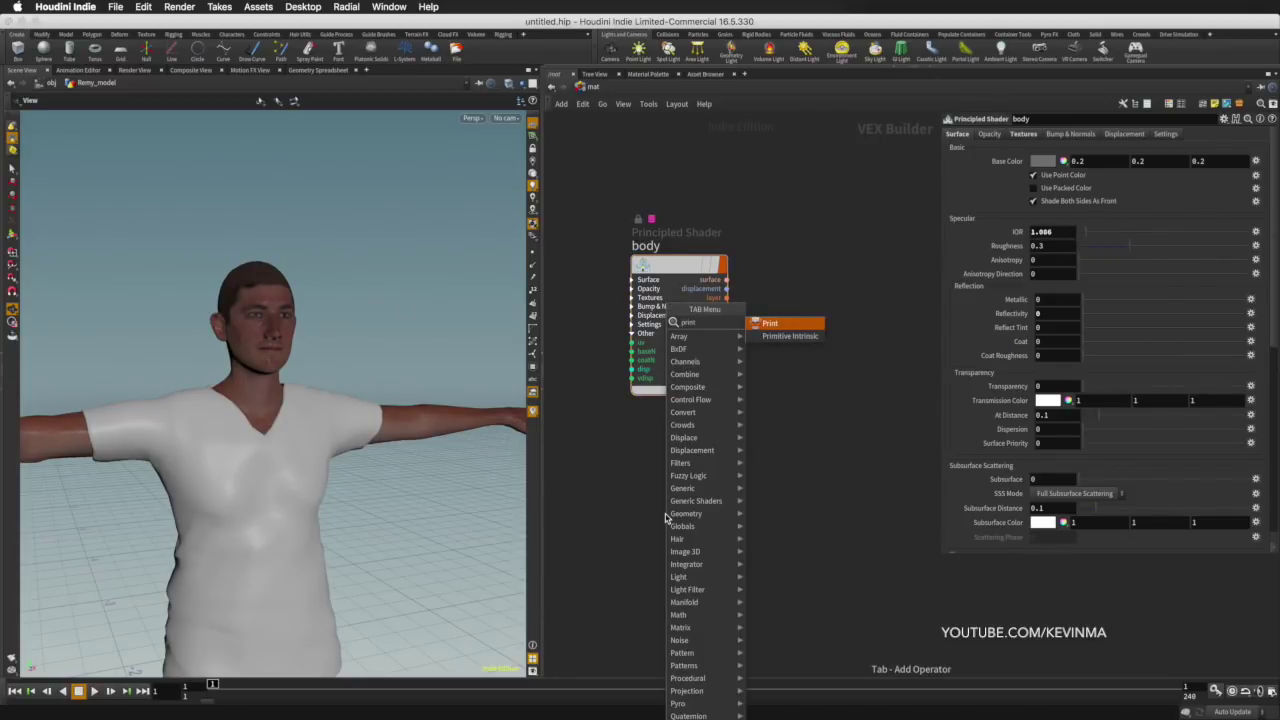
key(Down)
key(Return)
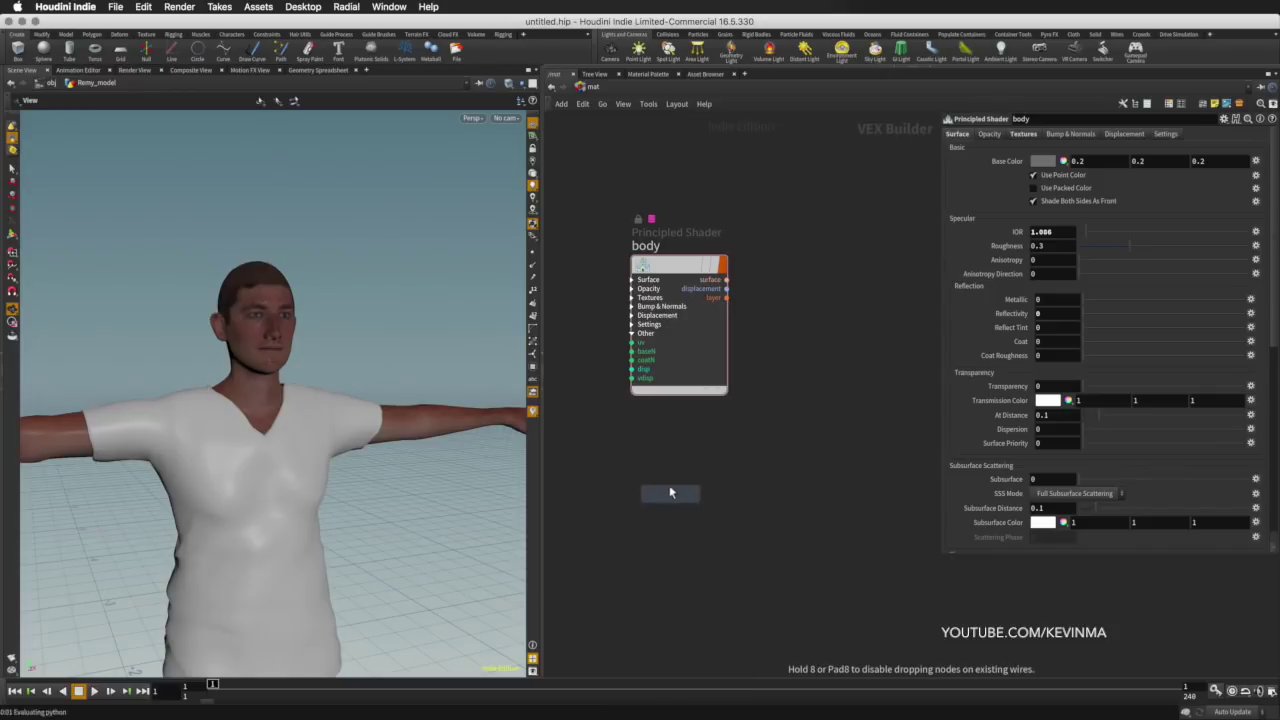
click(665, 470)
text(tops)
key(Return)
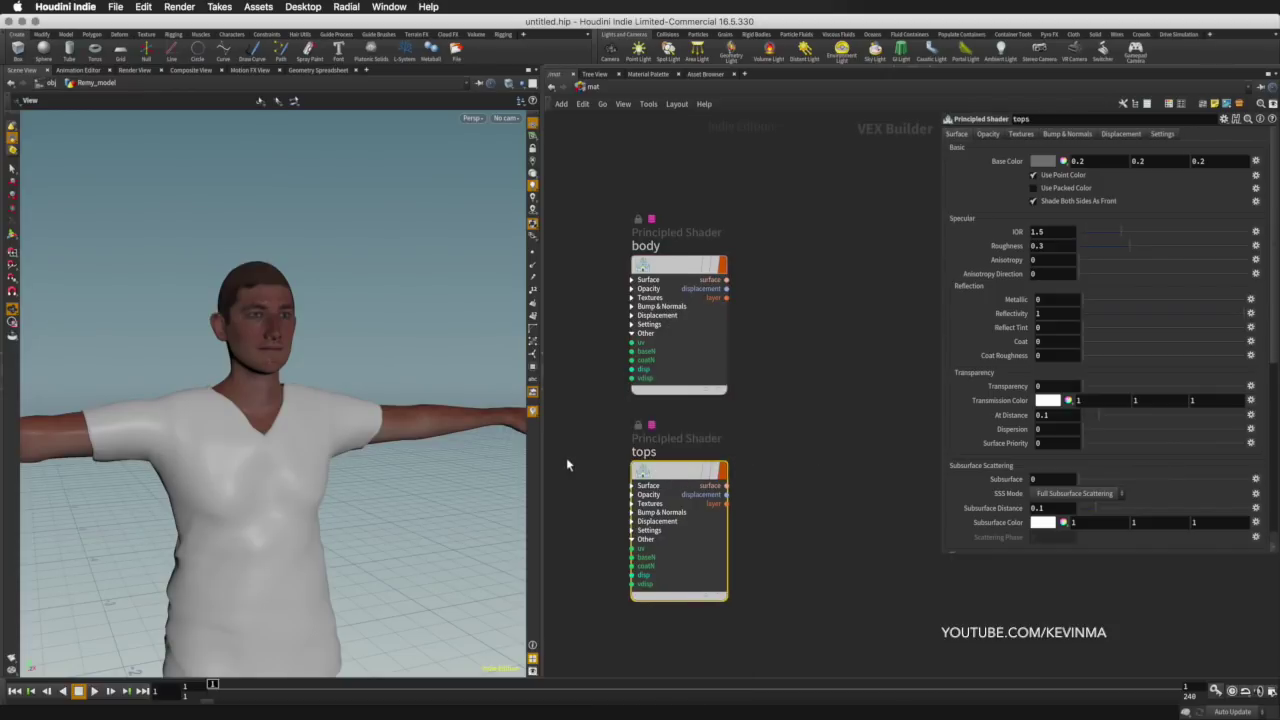
- Load Remy_Top_Diffuse.png as the tops shader's base color texture, and set Reflectivity to 0 and Roughness to about 0.77
click(1021, 134)
click(1033, 160)
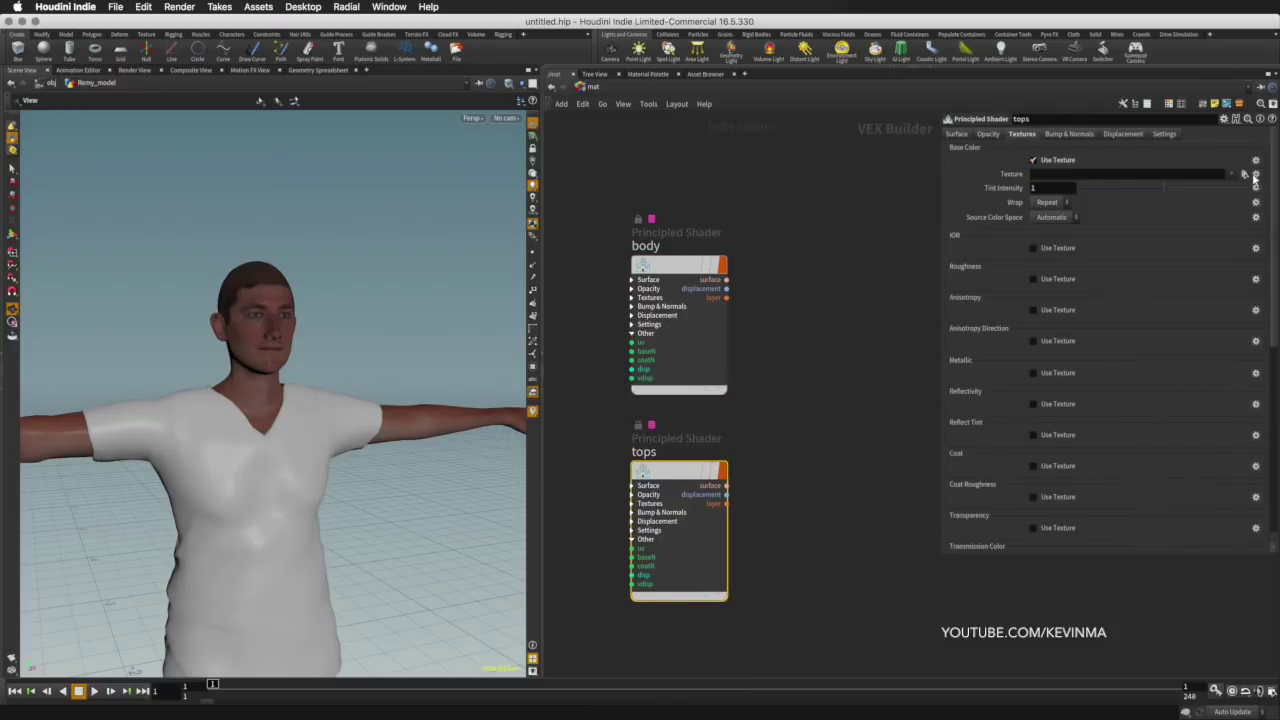
click(1244, 174)
click(360, 146)
scroll(603, 190, down, 5)
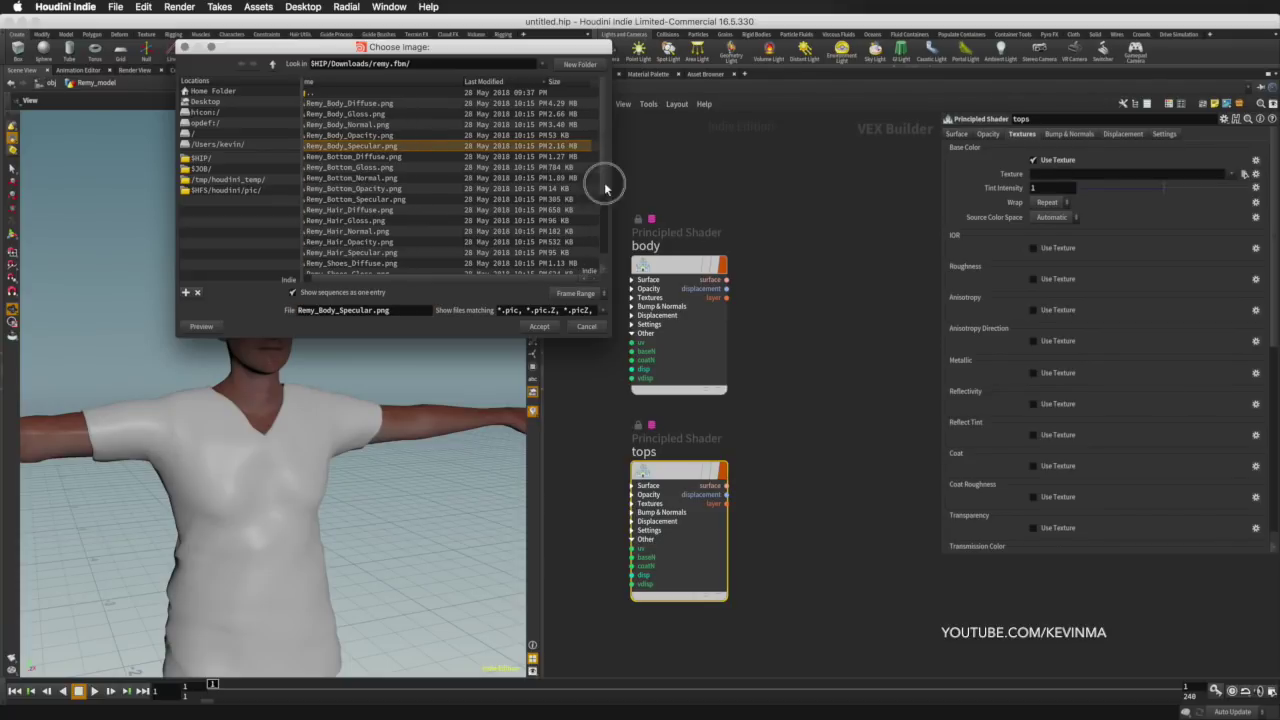
click(337, 256)
click(539, 326)
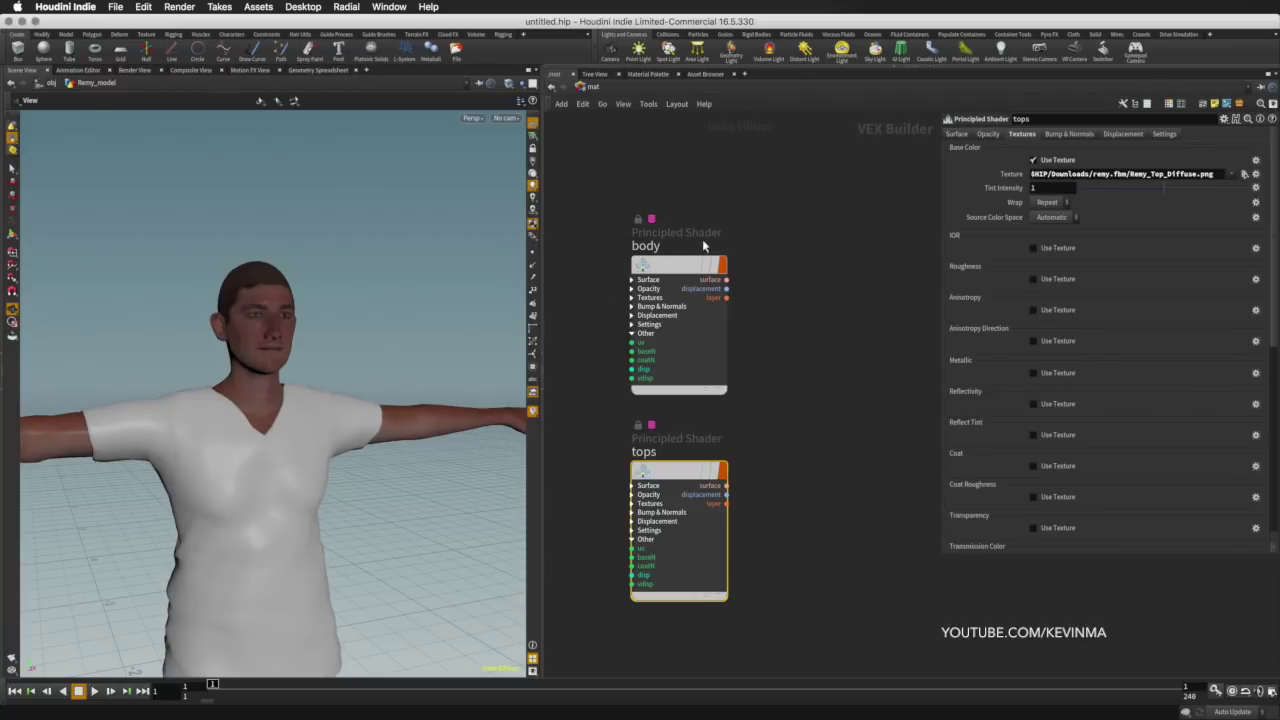
click(957, 134)
drag(1095, 252, 1208, 251)
- Return to the Remy_model network and insert a Material node between remy_tops and merge1
click(588, 88)
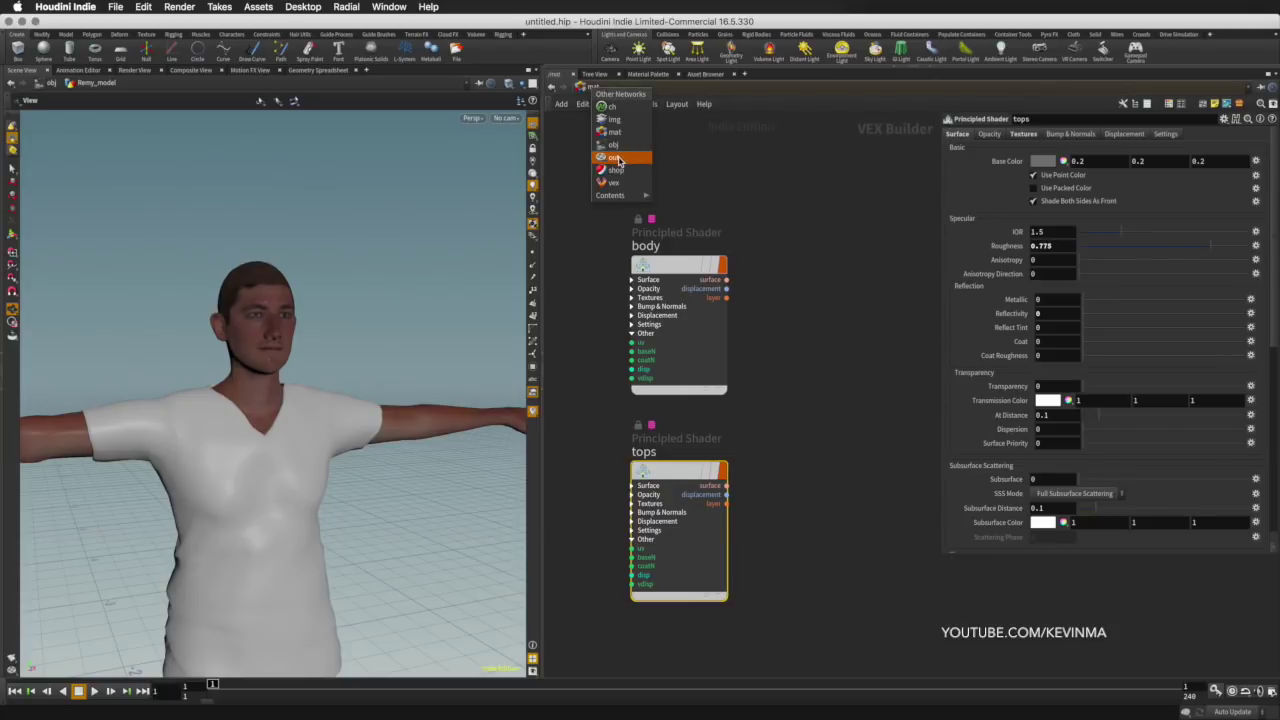
click(615, 146)
double_click(685, 377)
middle_drag(770, 370, 763, 388)
key(Tab)
text(mate)
key(Return)
click(738, 389)
drag(738, 389, 755, 389)
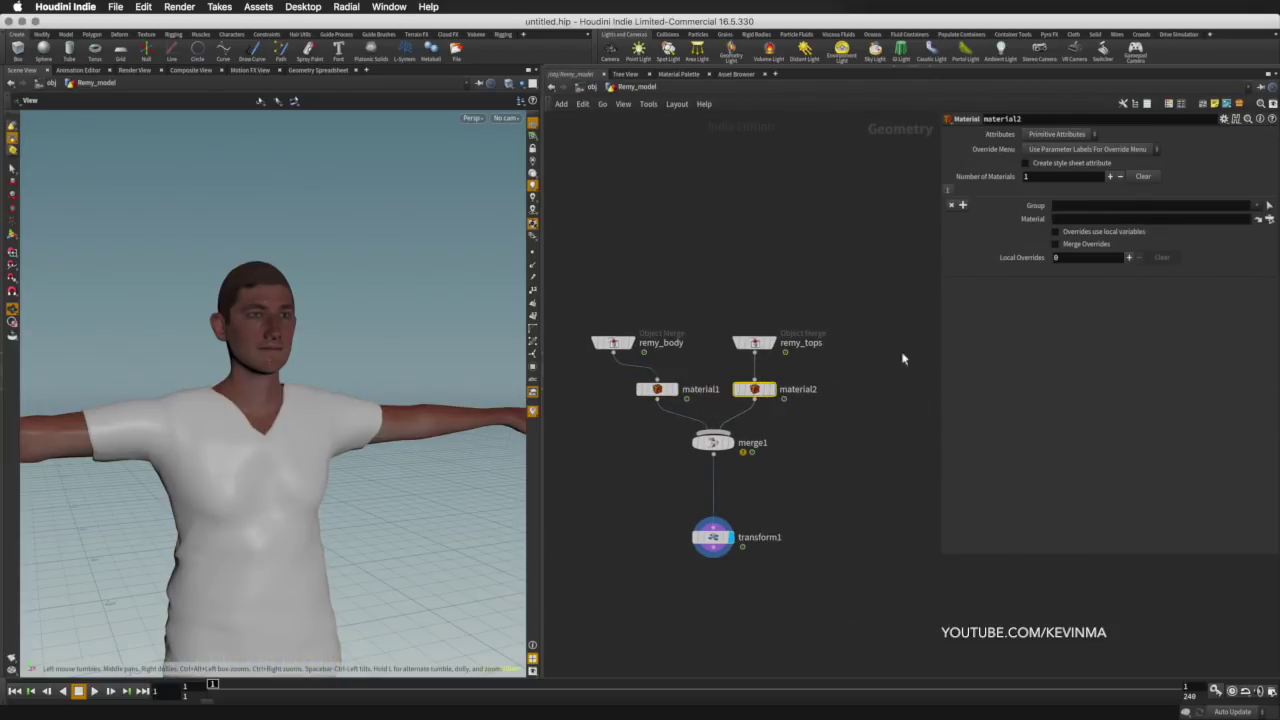
- Assign the tops shader from the mat network to material2 and select the transform1 node
click(1268, 219)
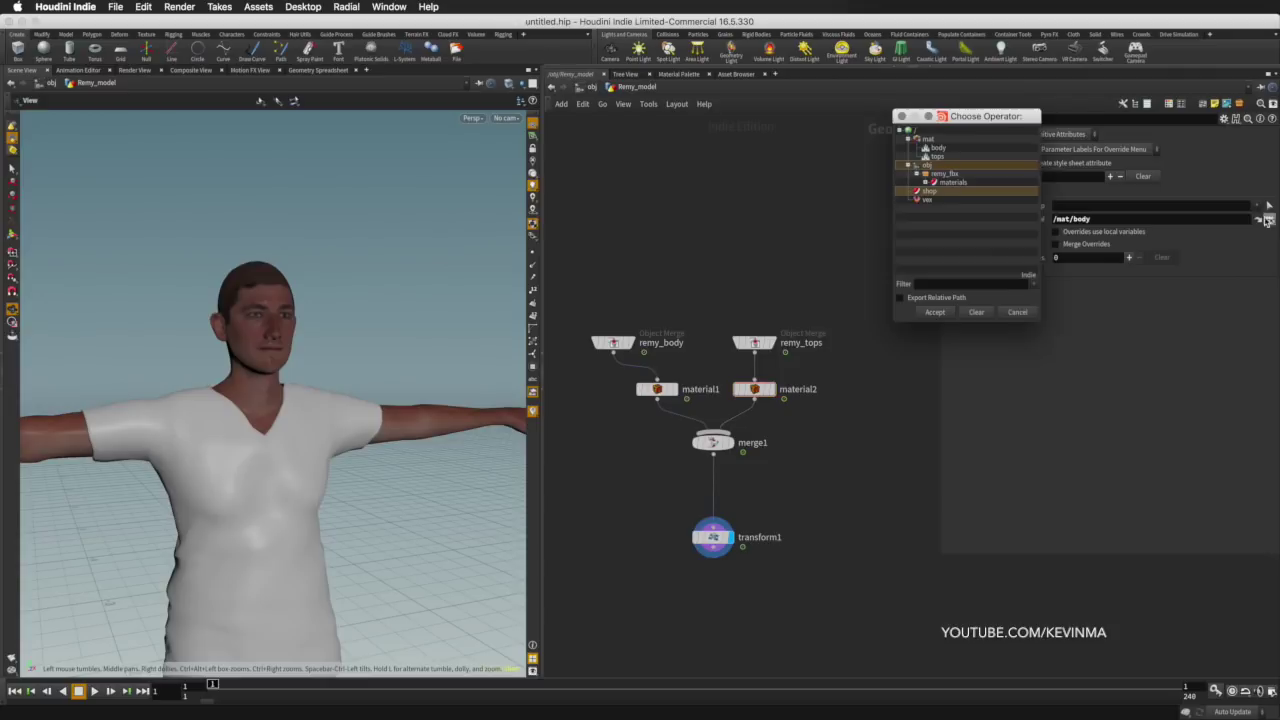
double_click(959, 155)
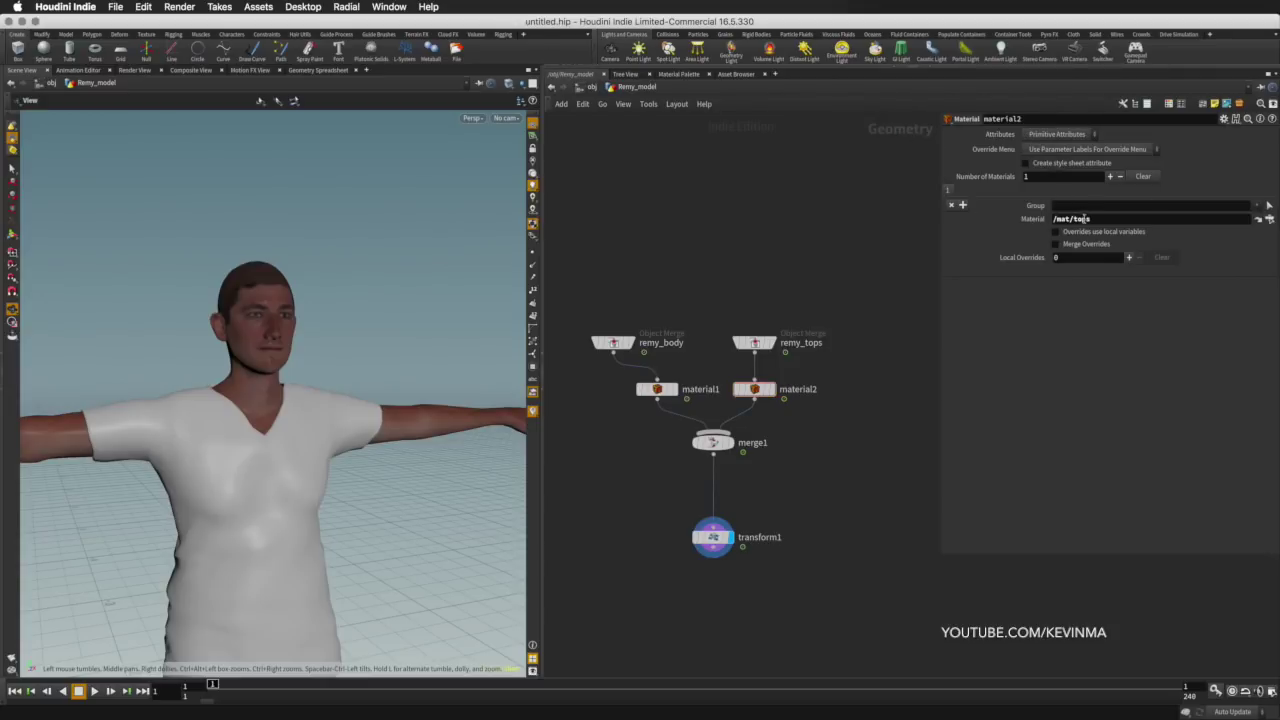
click(713, 538)
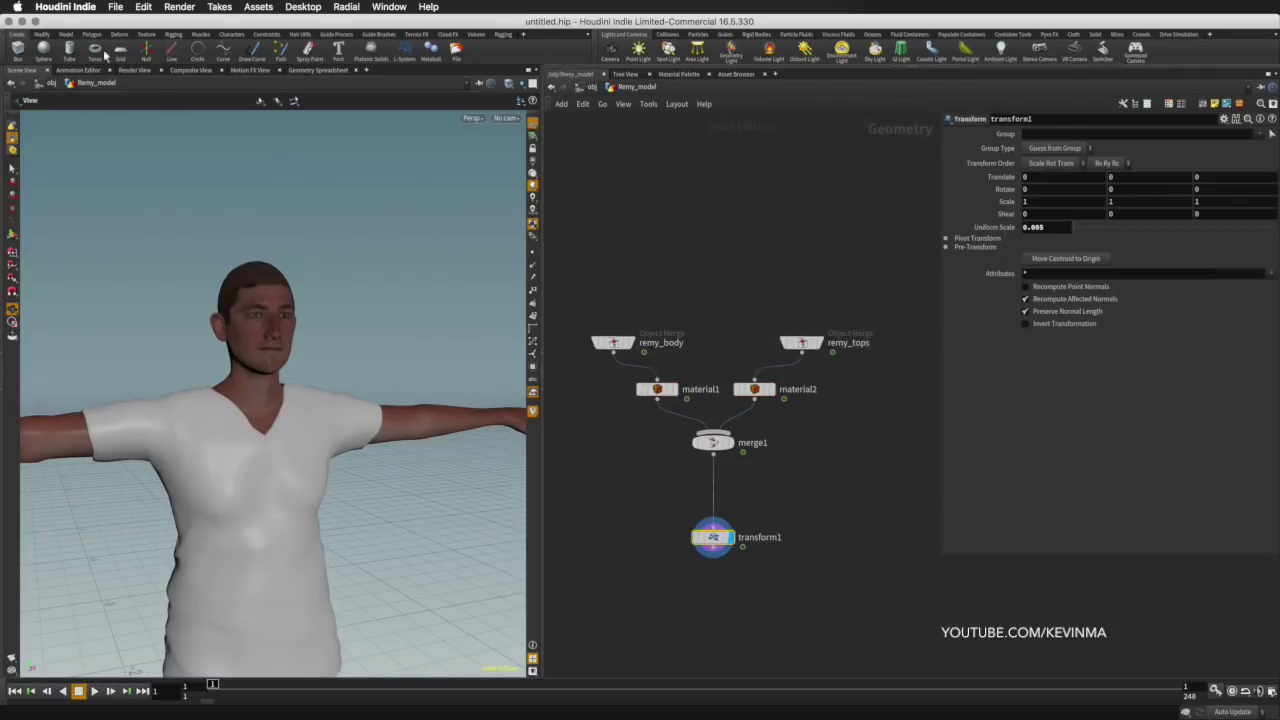
- Show the render view, add a Sky Light in the object network and place its sun and sky lights below Remy_model
click(138, 70)
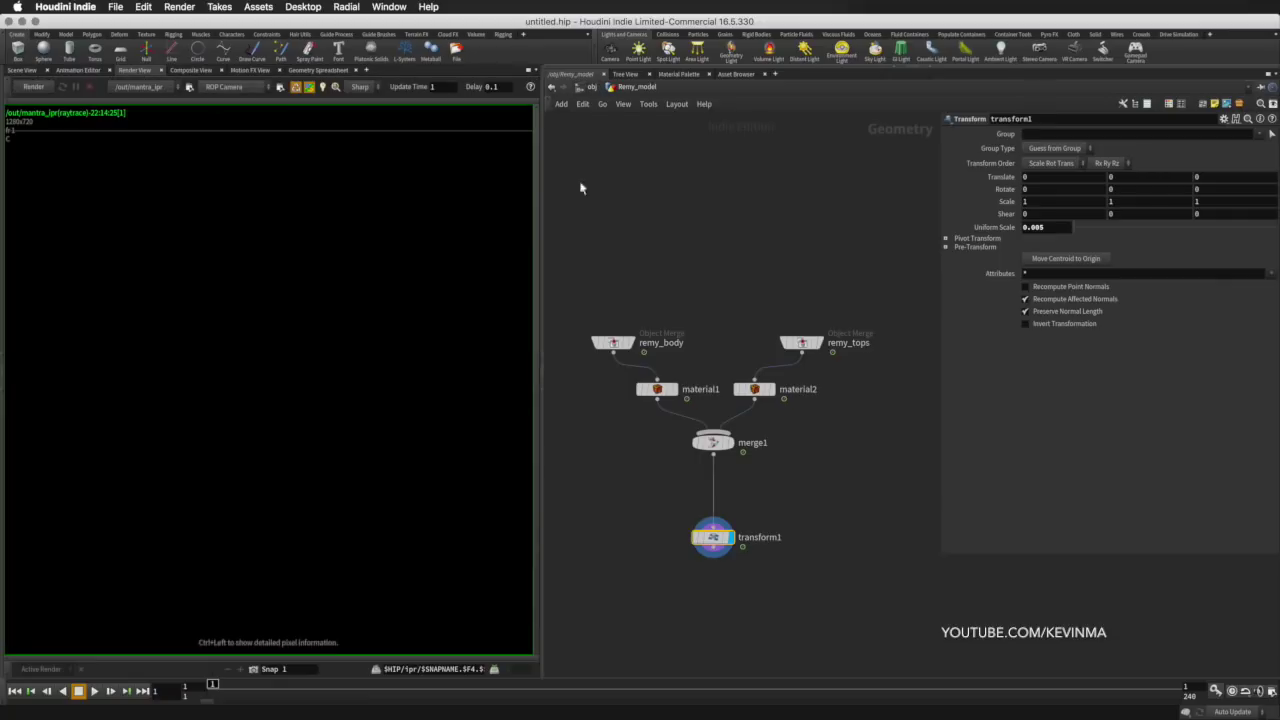
click(587, 88)
key(Tab)
text(sky)
key(Return)
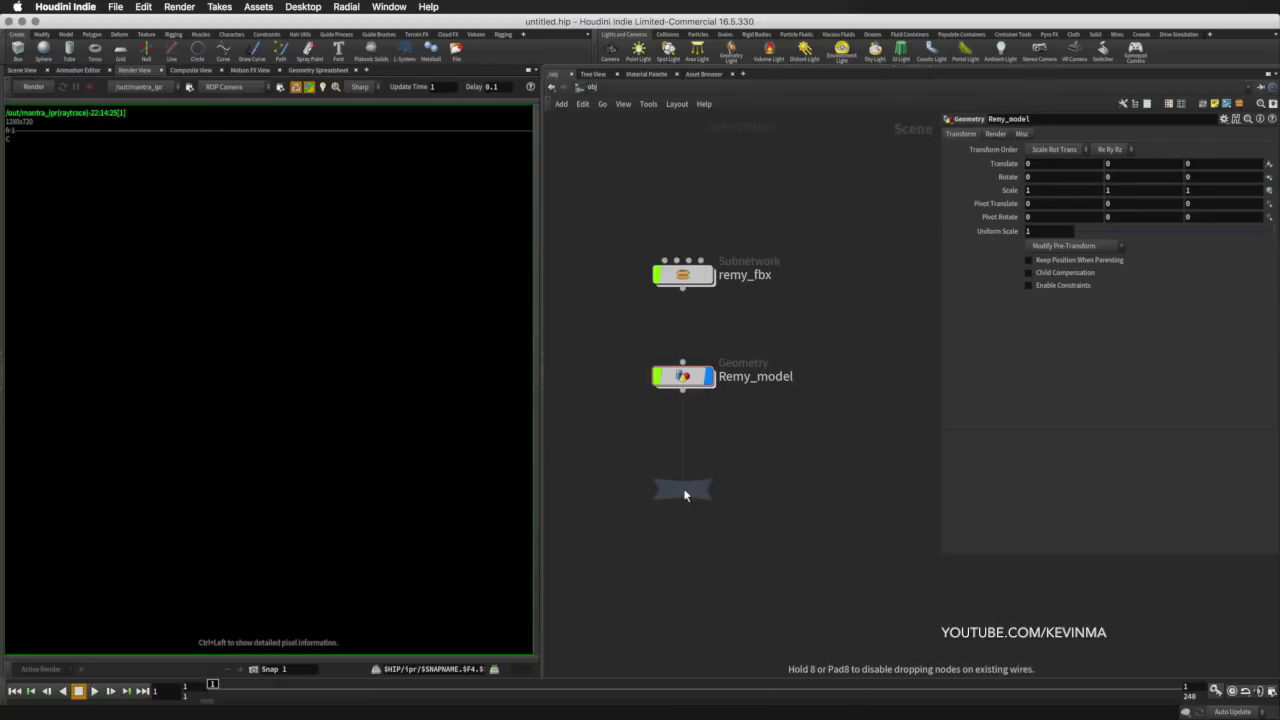
click(684, 492)
drag(815, 515, 683, 533)
shift+click(682, 487)
drag(682, 487, 682, 543)
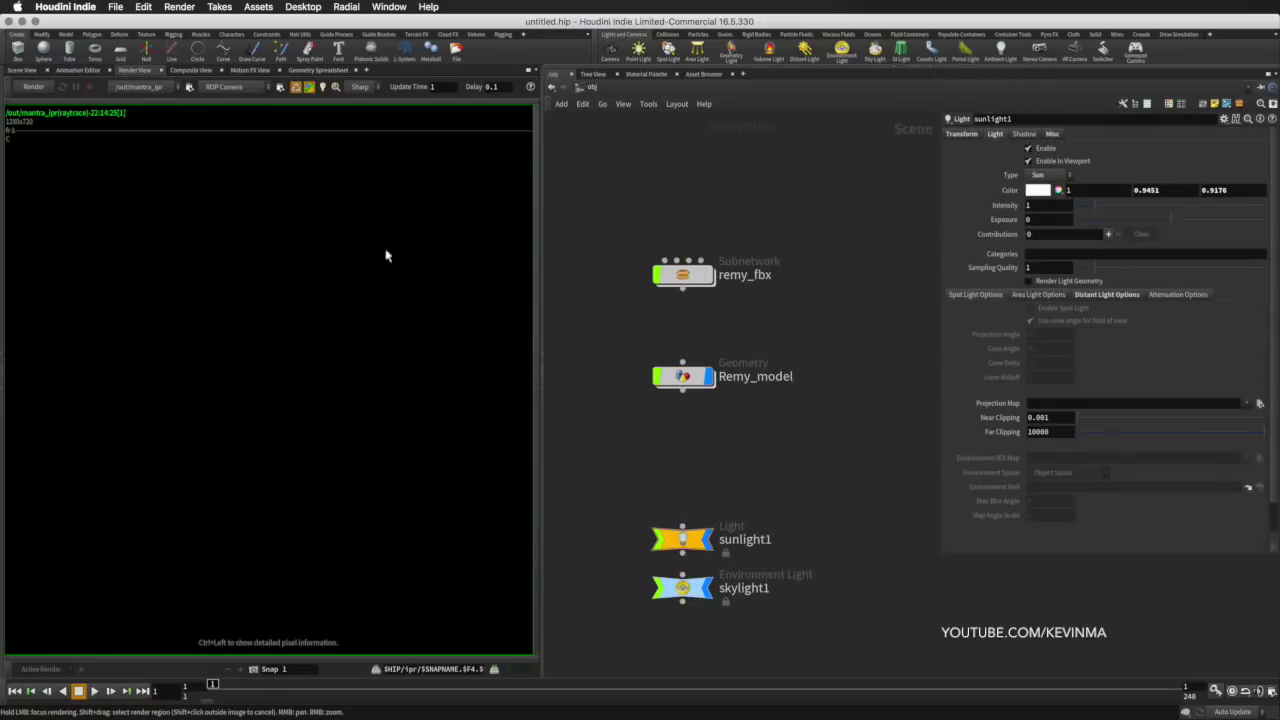
- Render a preview of the character, examine its textures and lighting, and stop the render
click(33, 87)
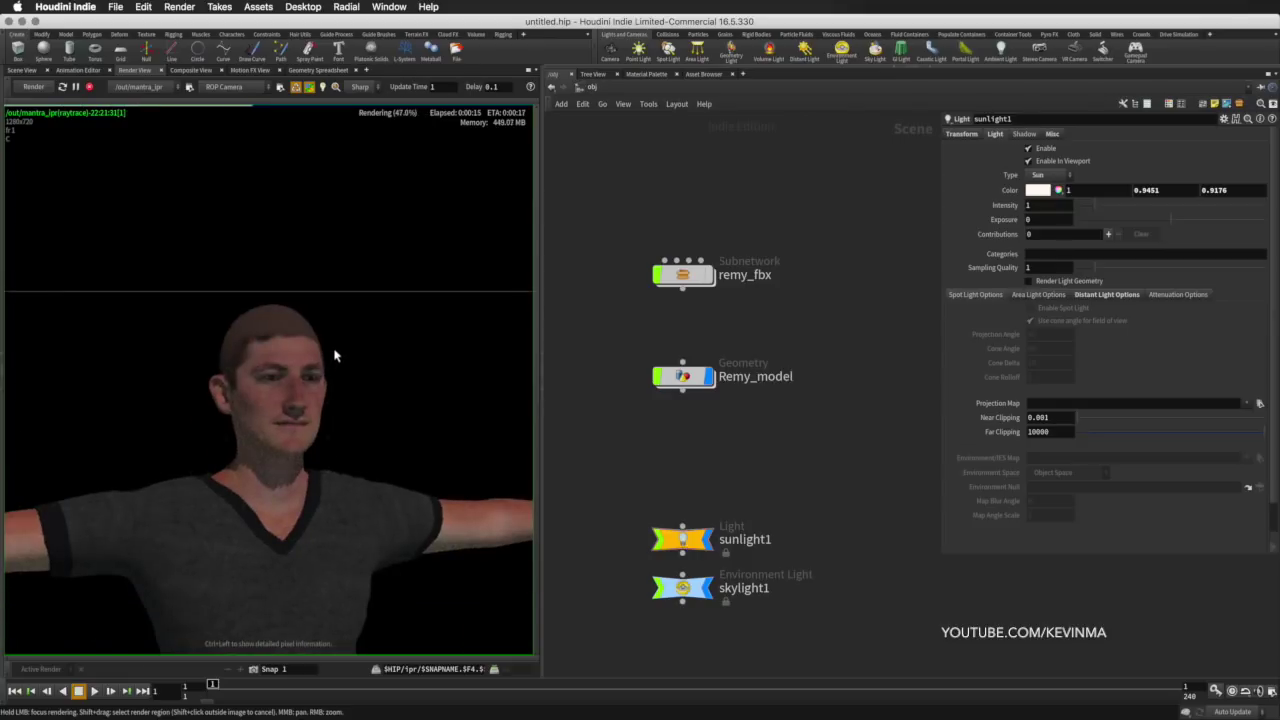
scroll(335, 355, down, 4)
scroll(346, 379, up, 2)
middle_drag(346, 379, 323, 345)
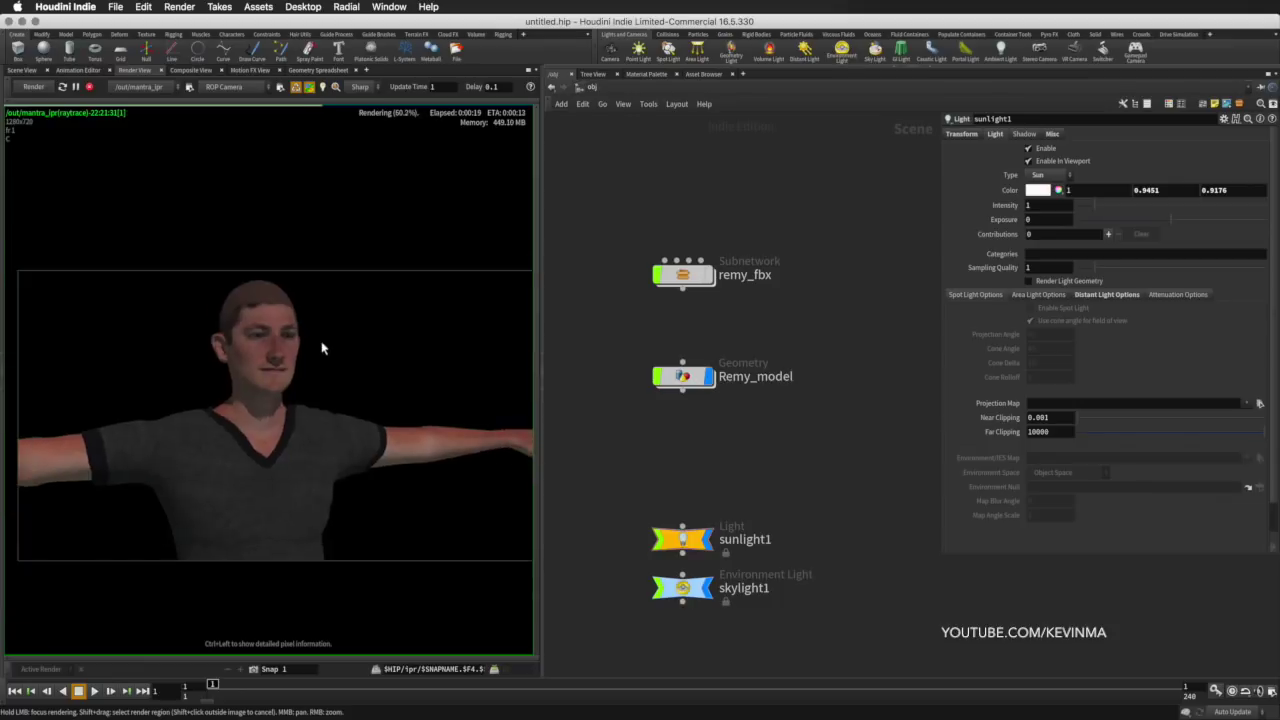
scroll(321, 345, down, 2)
click(89, 87)
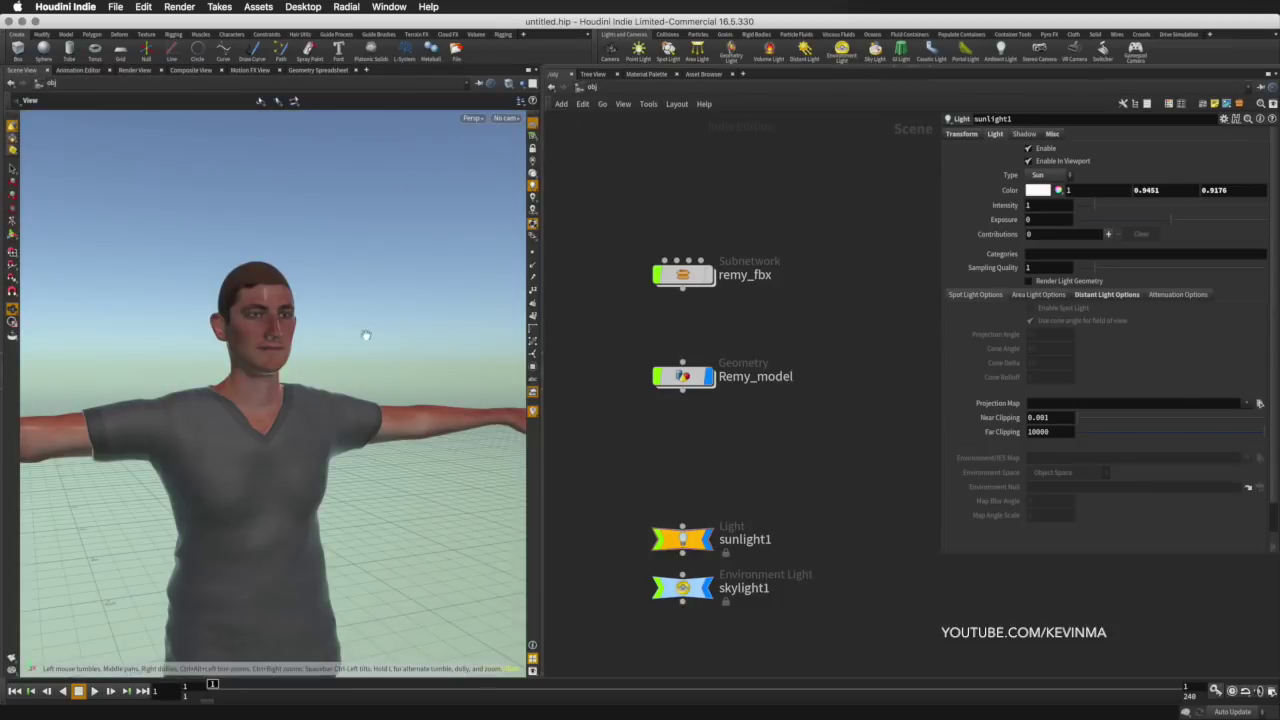
- Create a camera from the current perspective view of Remy and lock the camera to the view
drag(345, 342, 364, 345)
drag(383, 282, 352, 280)
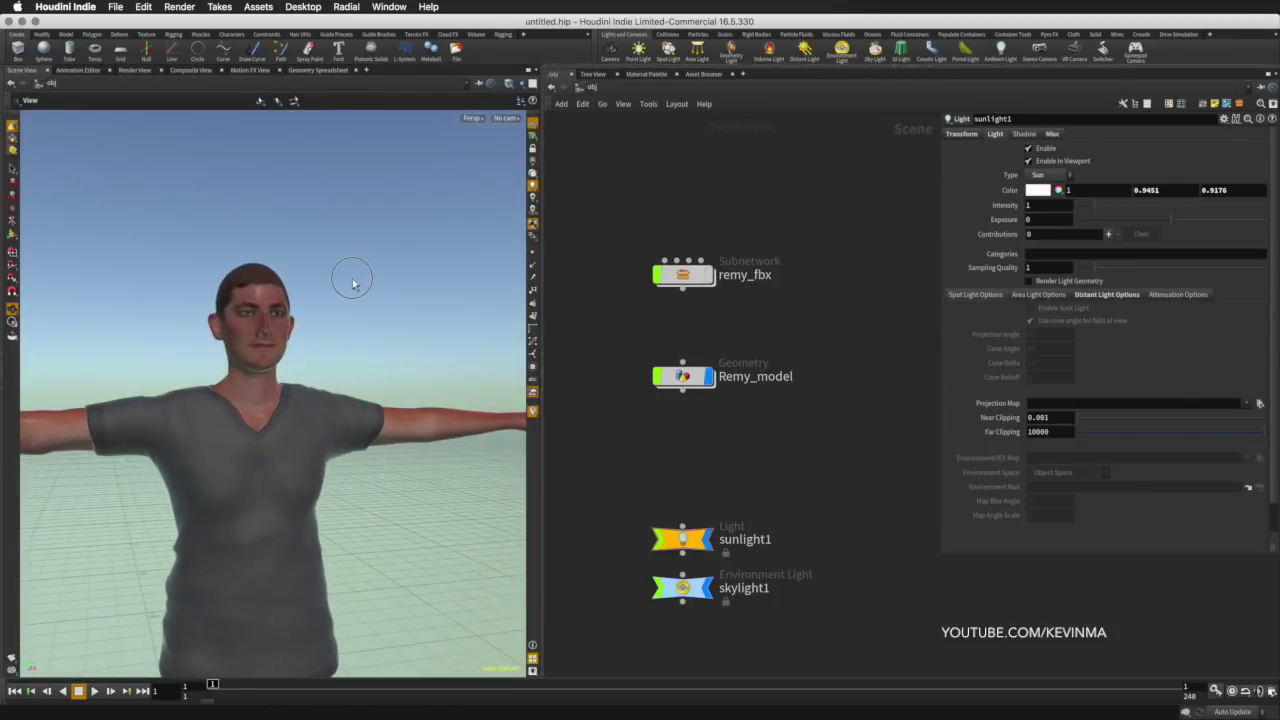
ctrl+click(609, 50)
click(532, 148)
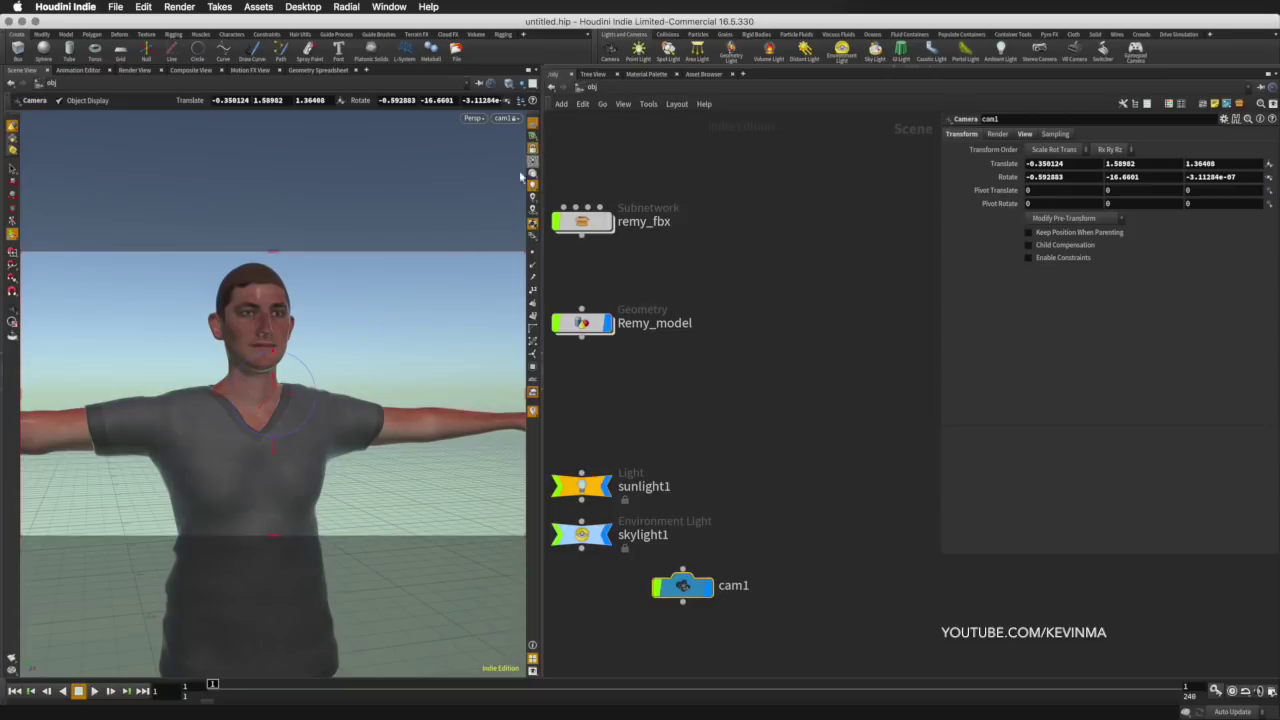
- Reframe cam1 closer on Remy's head and shoulders, then stop the test render and return to the scene view
alt+middle_drag(396, 330, 395, 376)
alt+right_drag(396, 376, 416, 376)
alt+middle_drag(416, 376, 431, 392)
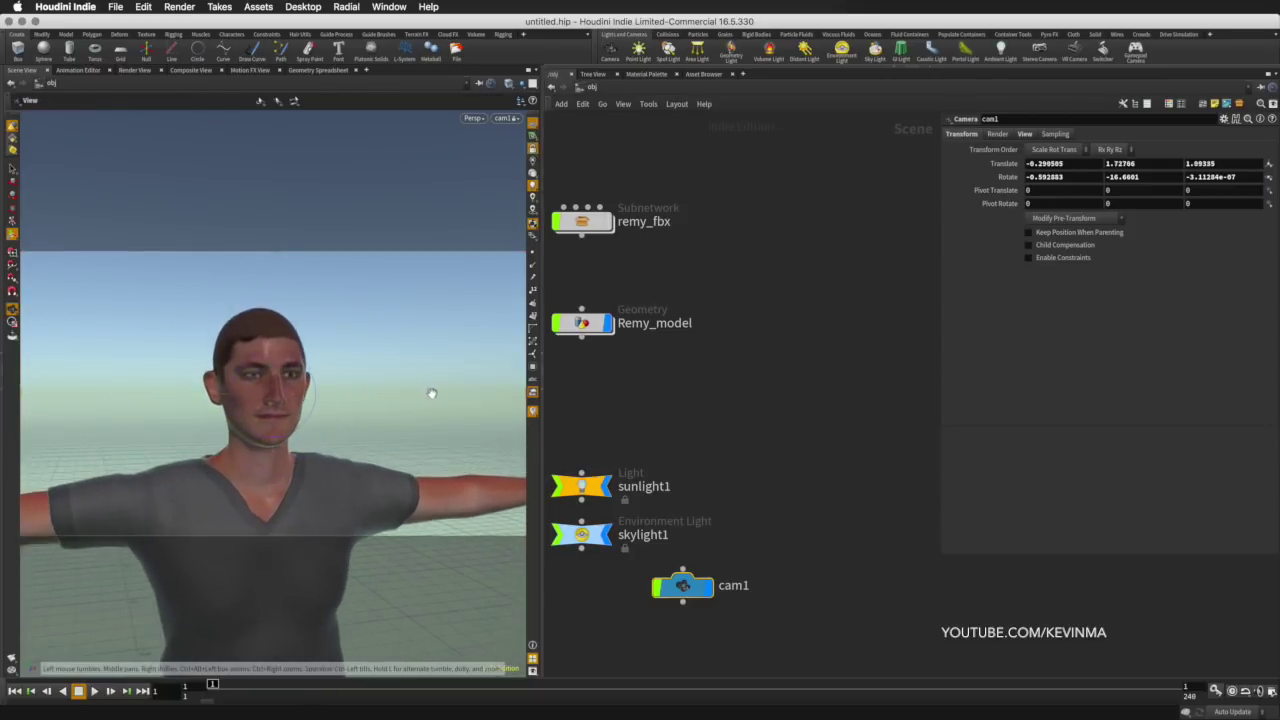
alt+right_drag(431, 392, 449, 405)
alt+drag(449, 405, 408, 391)
key(Escape)
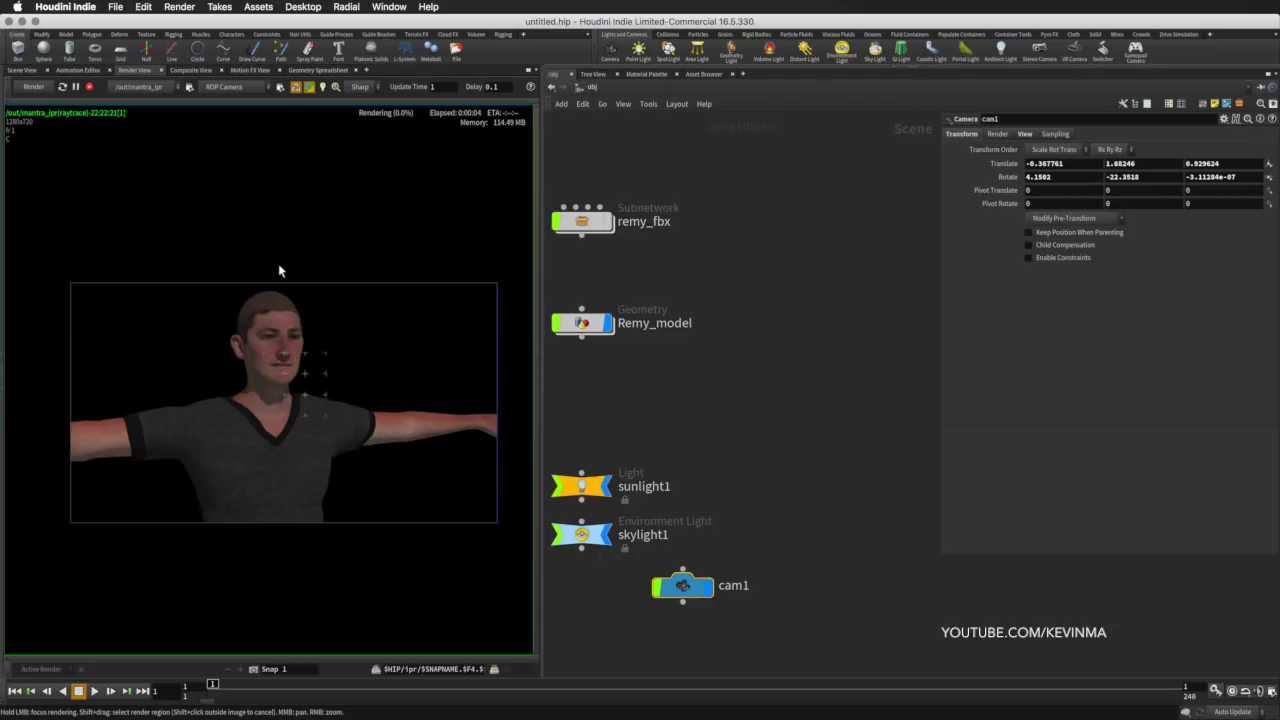
click(89, 87)
click(22, 70)
- Align cam1 under the two lights and group all three nodes in a network box titled cam_n_lights
middle_drag(750, 521, 820, 486)
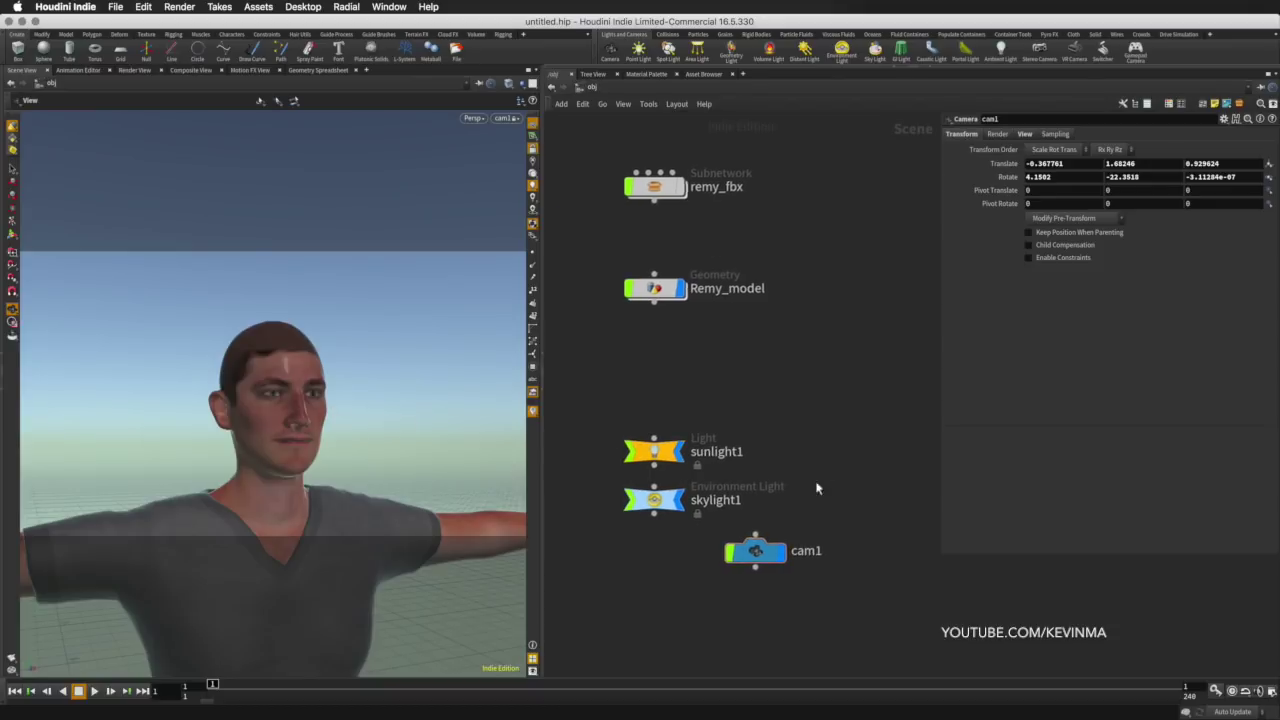
scroll(822, 485, down, 4)
drag(780, 526, 714, 529)
drag(645, 548, 744, 443)
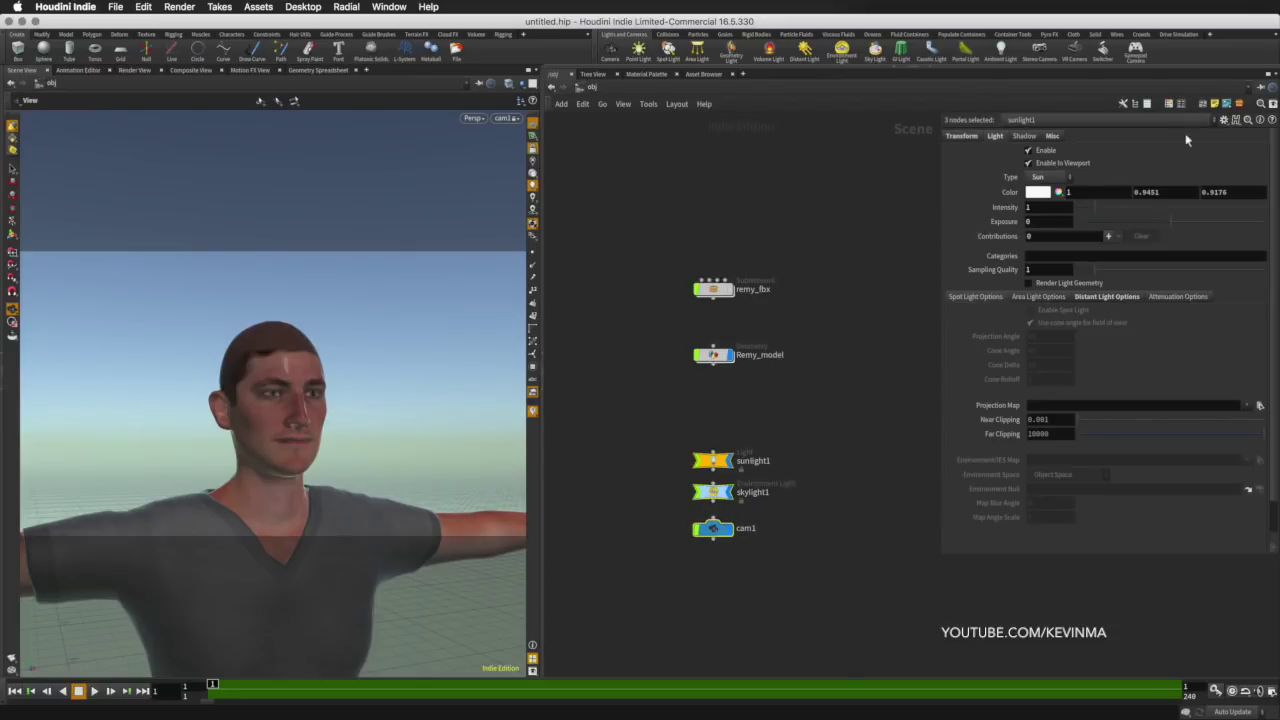
key(shift+o)
double_click(718, 440)
text(cam_n_lights)
key(Return)
- Rearrange the cam_n_lights network box and the Remy nodes so the box sits beside Remy_model
click(823, 421)
drag(739, 436, 725, 377)
click(796, 385)
click(726, 440)
drag(641, 462, 694, 464)
drag(735, 444, 782, 463)
- Create an enlarged network box around Remy_model and title it models
drag(722, 427, 826, 494)
click(1203, 104)
drag(770, 438, 818, 533)
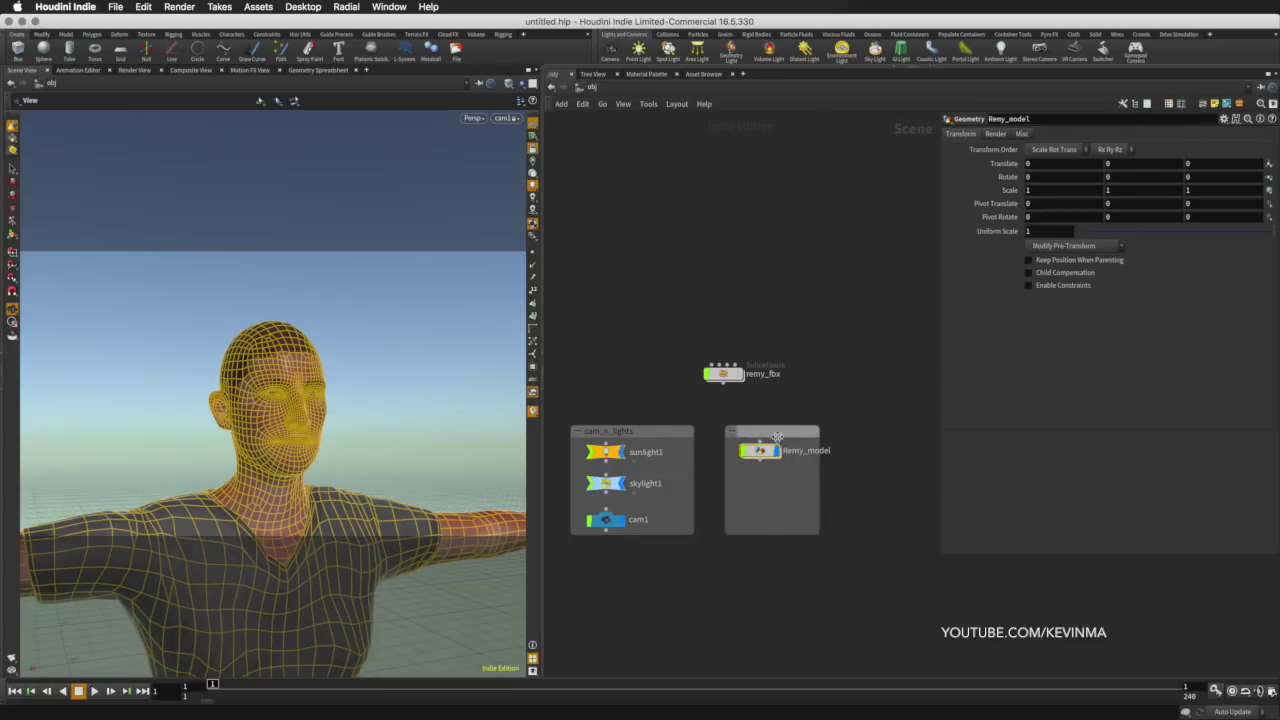
double_click(809, 434)
text(models)
key(Return)
click(891, 508)
middle_drag(792, 431, 690, 374)
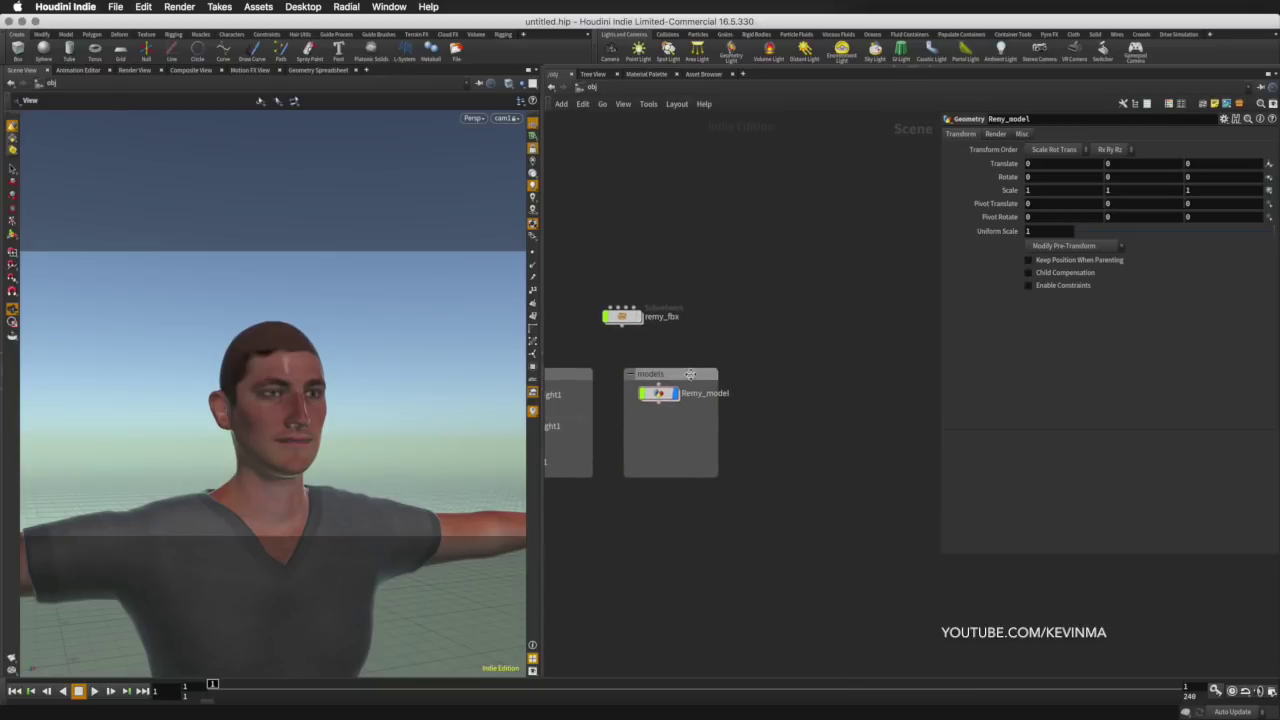
- Widen the network editor and the models network box so both network boxes have room
drag(542, 497, 482, 501)
middle_drag(729, 444, 791, 438)
drag(750, 428, 772, 430)
mouse_move(840, 384)
middle_down()
mouse_move(808, 404)
mouse_move(830, 393)
middle_up()
key(Tab)
key(Escape)
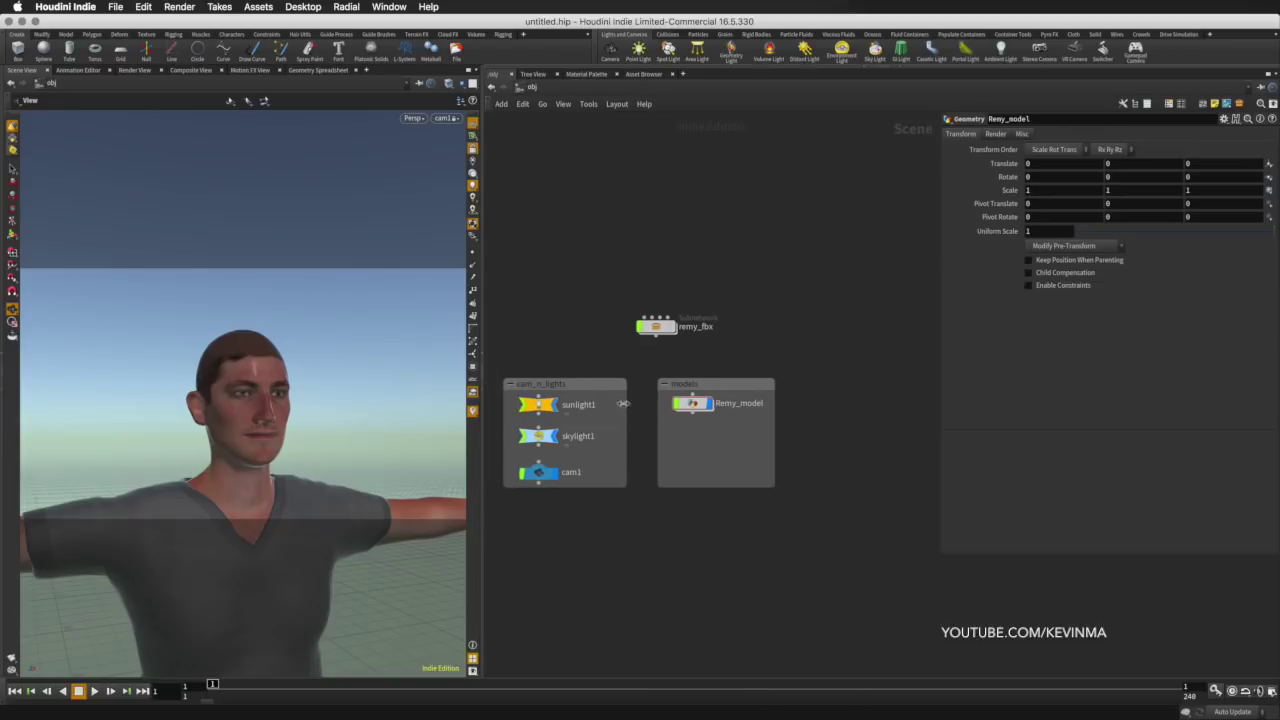
- Inside Remy_model, add a displayed null named OUT after transform1 and return to object level
double_click(693, 403)
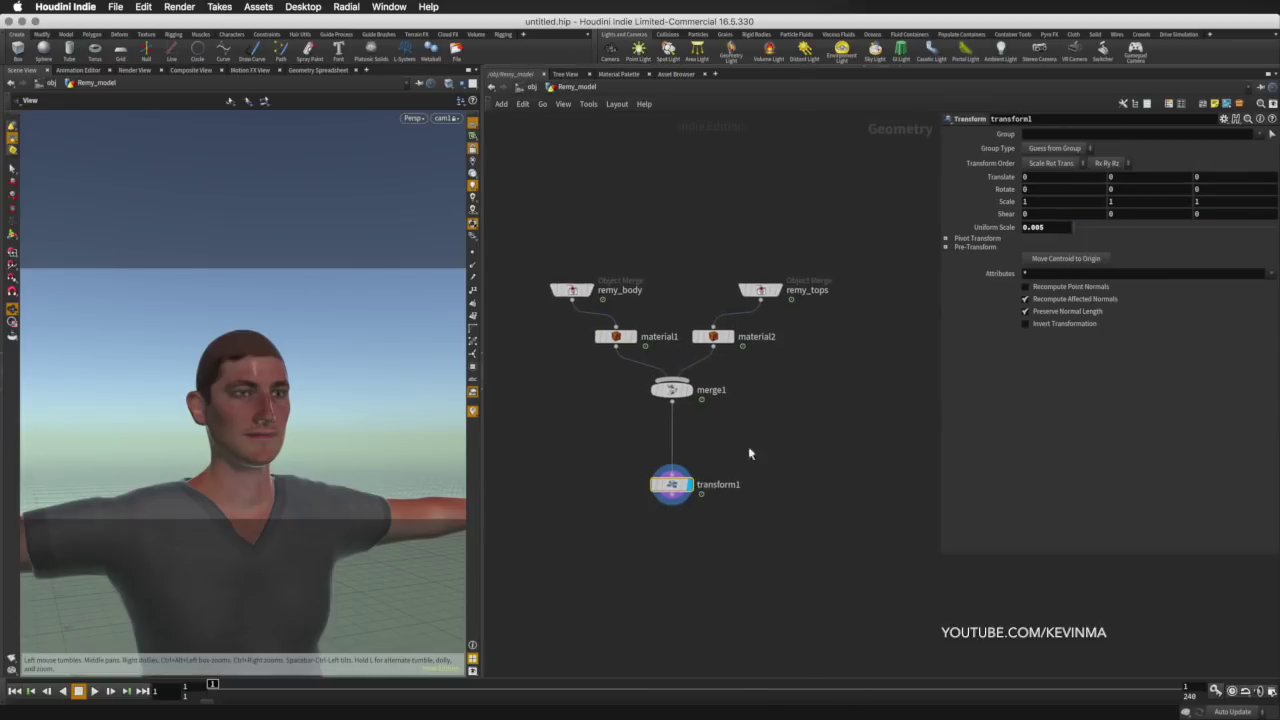
key(Tab)
text(null)
key(Return)
key(Return)
click(689, 549)
text(OUT)
key(Return)
click(686, 526)
drag(664, 547, 672, 565)
click(529, 88)
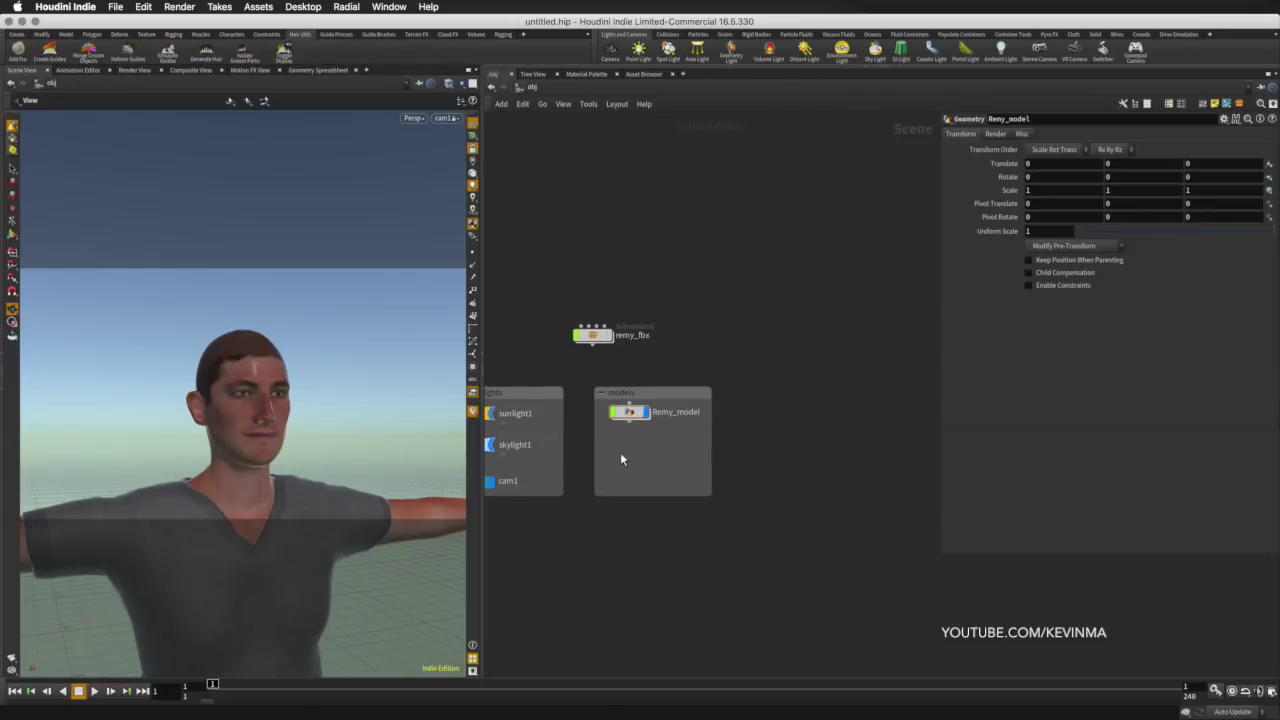
- Add a geometry object under Remy_model in the models box and name it remy_skin
key(Tab)
key(Return)
key(Return)
click(660, 455)
text(remy_skin)
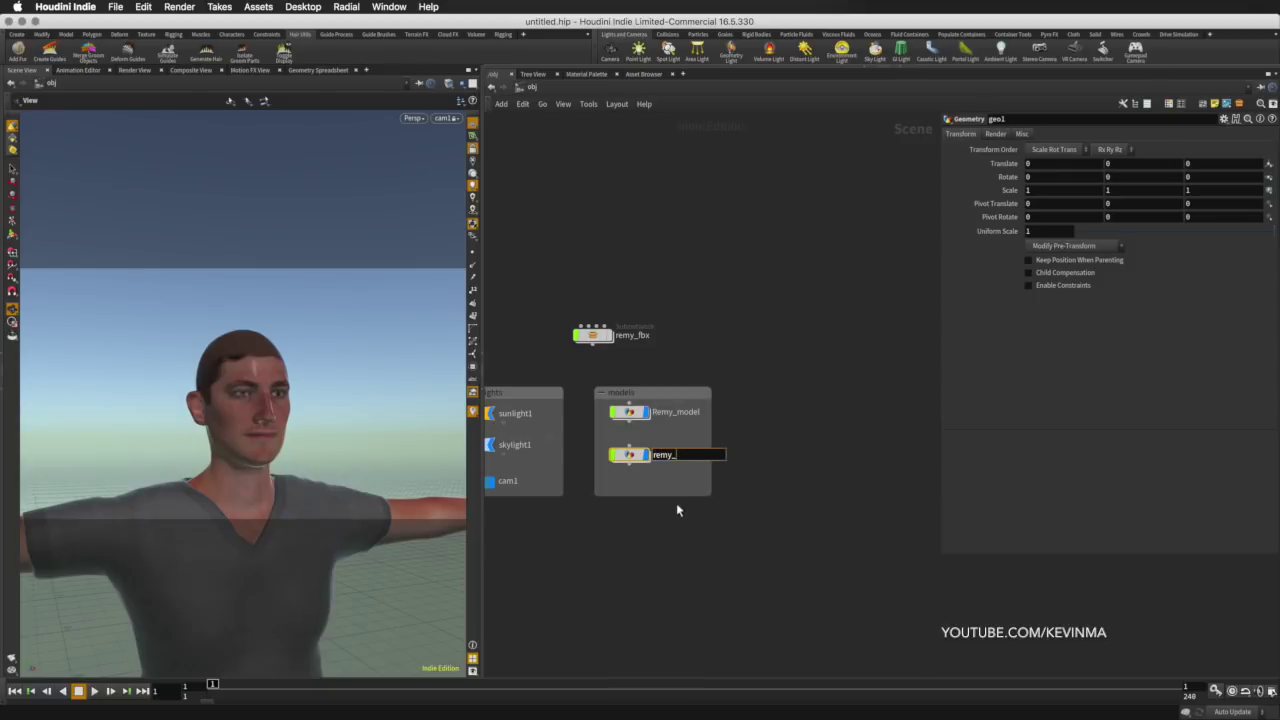
key(Return)
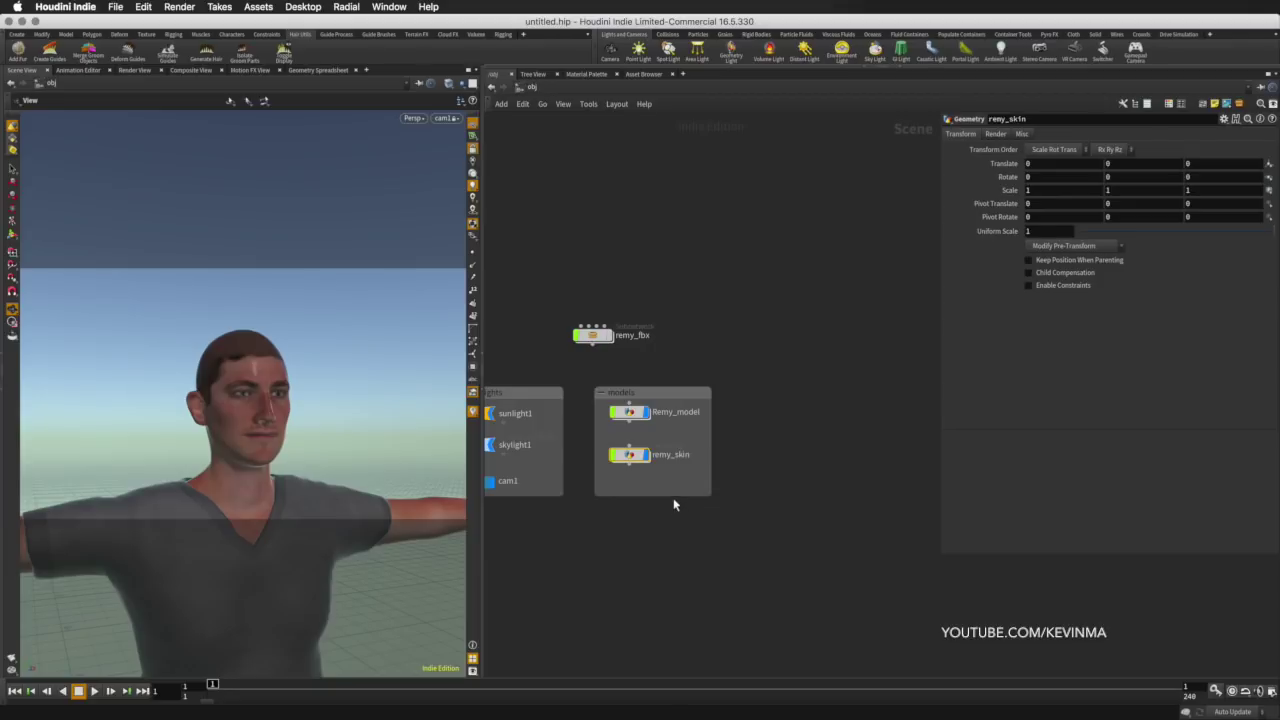
- Inside remy_skin, replace the default file node with an Object Merge node
double_click(626, 463)
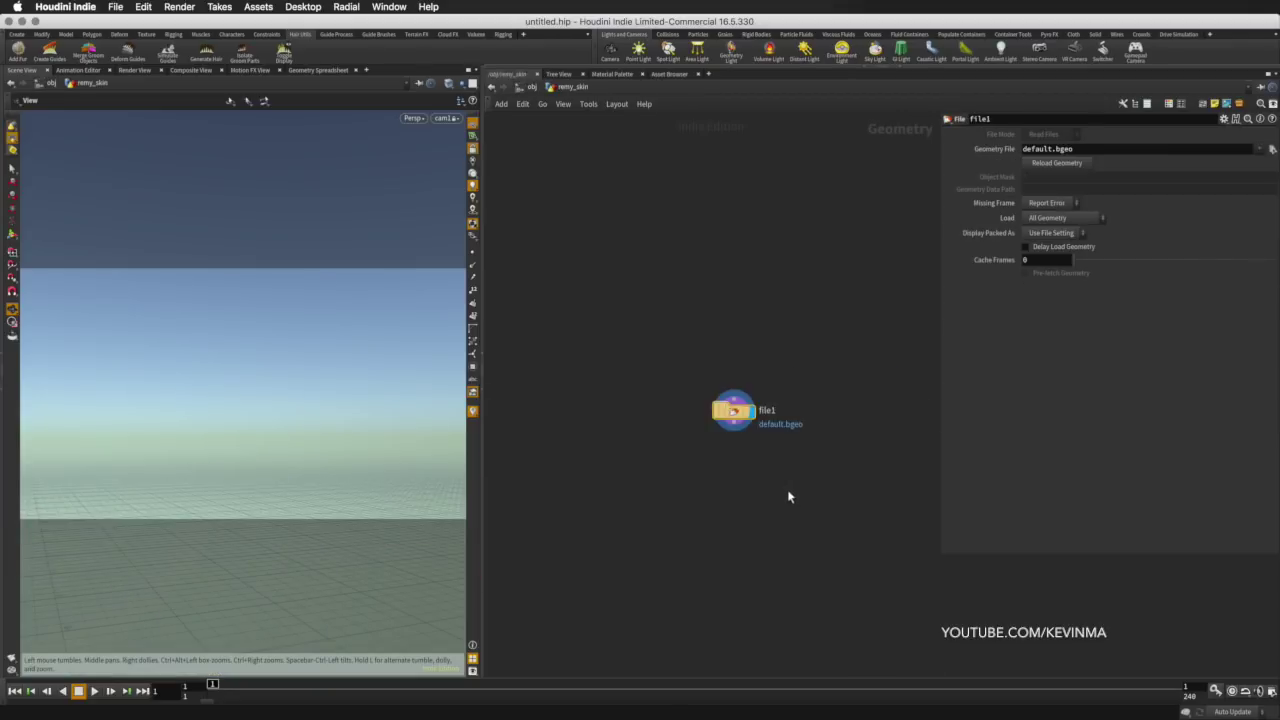
key(Delete)
key(Tab)
text(obj)
key(Return)
click(693, 307)
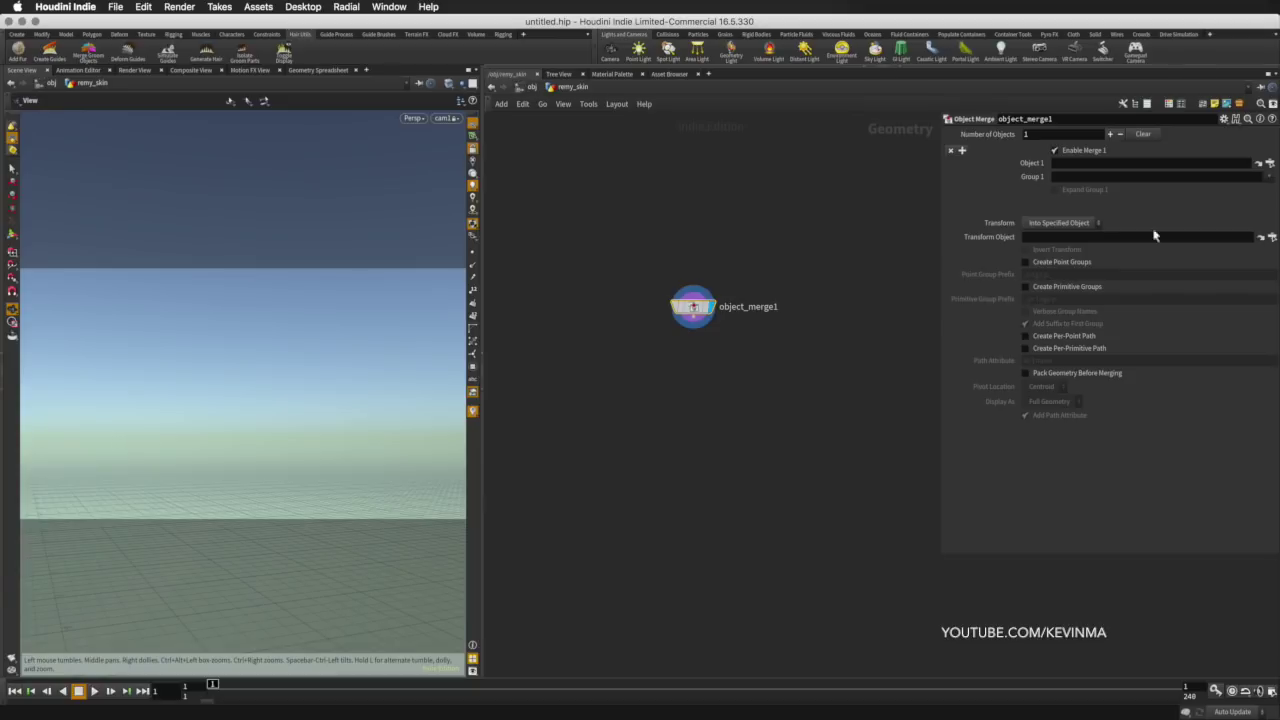
- Set the Object Merge source, Object 1, to /obj/Remy_model/OUT
click(1271, 163)
scroll(1037, 168, up, 10)
drag(1036, 198, 1042, 126)
double_click(945, 156)
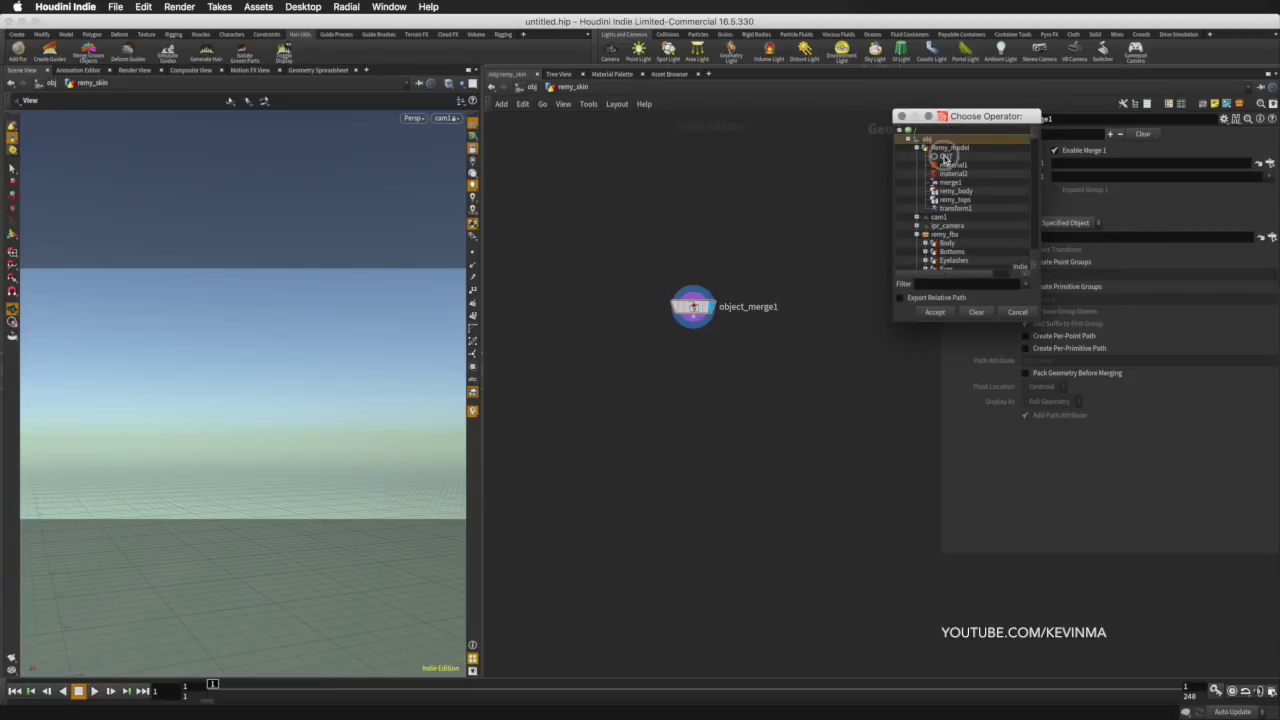
- Hide Remy_model at object level, then reopen the remy_skin network
click(532, 87)
click(646, 413)
middle_drag(683, 364, 823, 293)
click(882, 390)
double_click(775, 386)
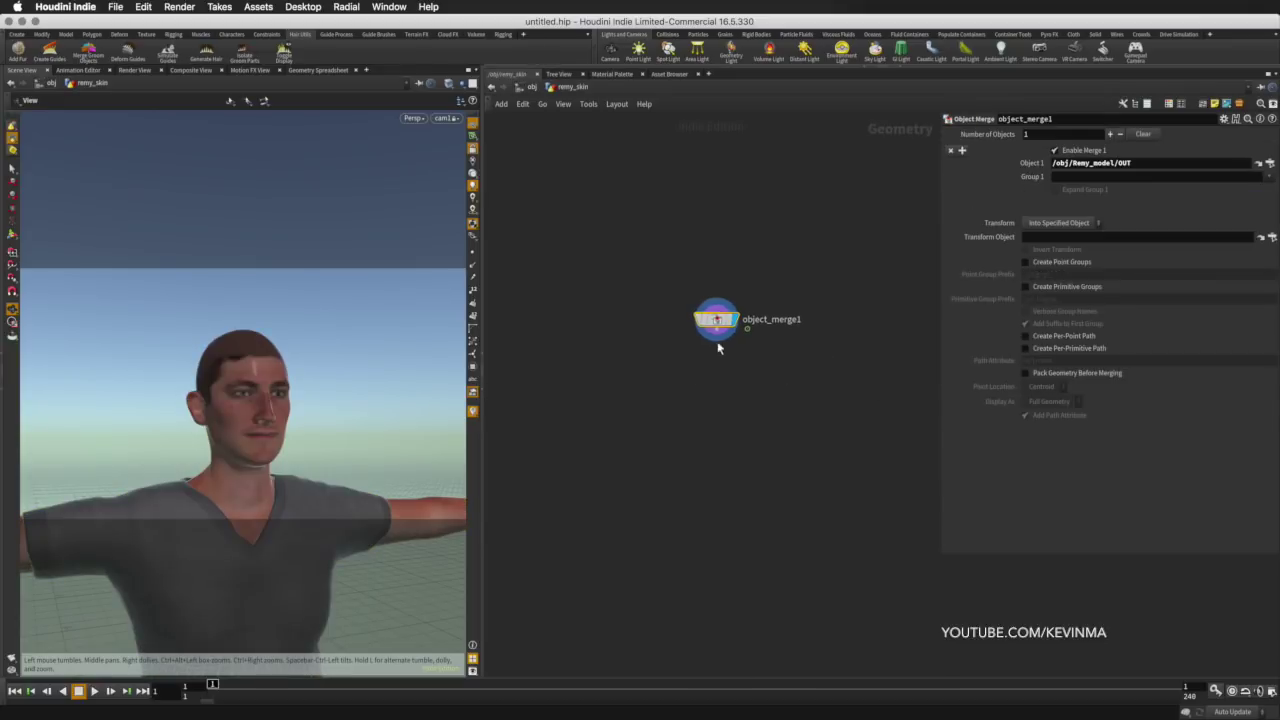
- Show the model as a wireframe in the Right view, framed on the head
mouse_move(337, 374)
mouse_down()
mouse_move(420, 366)
mouse_move(317, 363)
mouse_move(333, 370)
mouse_up()
key(space+4)
key(space+g)
middle_drag(318, 225, 307, 464)
right_drag(307, 464, 387, 408)
key(shift+w)
middle_drag(282, 386, 320, 406)
right_drag(320, 406, 279, 403)
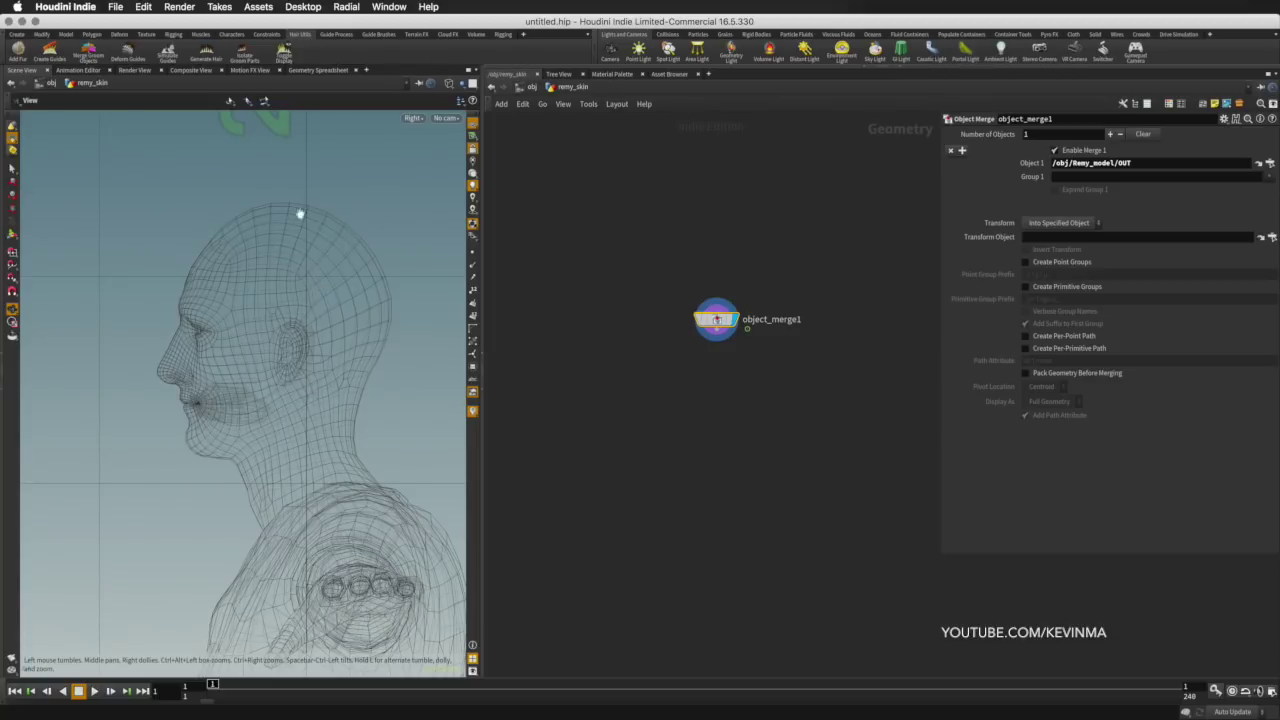
- Lasso-select the scalp primitives from the hairline to the nape and check the selection from a perspective view
key(s)
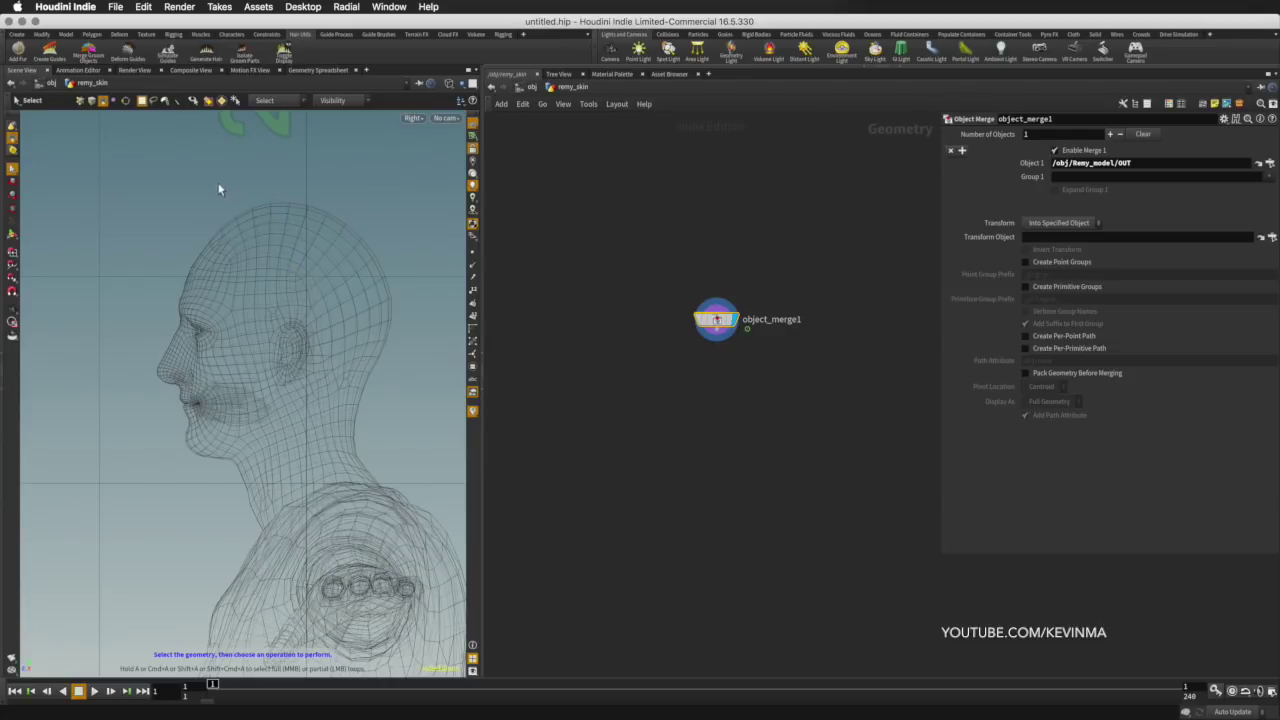
click(153, 101)
mouse_move(210, 177)
mouse_down()
mouse_move(168, 270)
mouse_move(261, 289)
mouse_move(328, 360)
mouse_move(396, 185)
mouse_move(194, 224)
mouse_up()
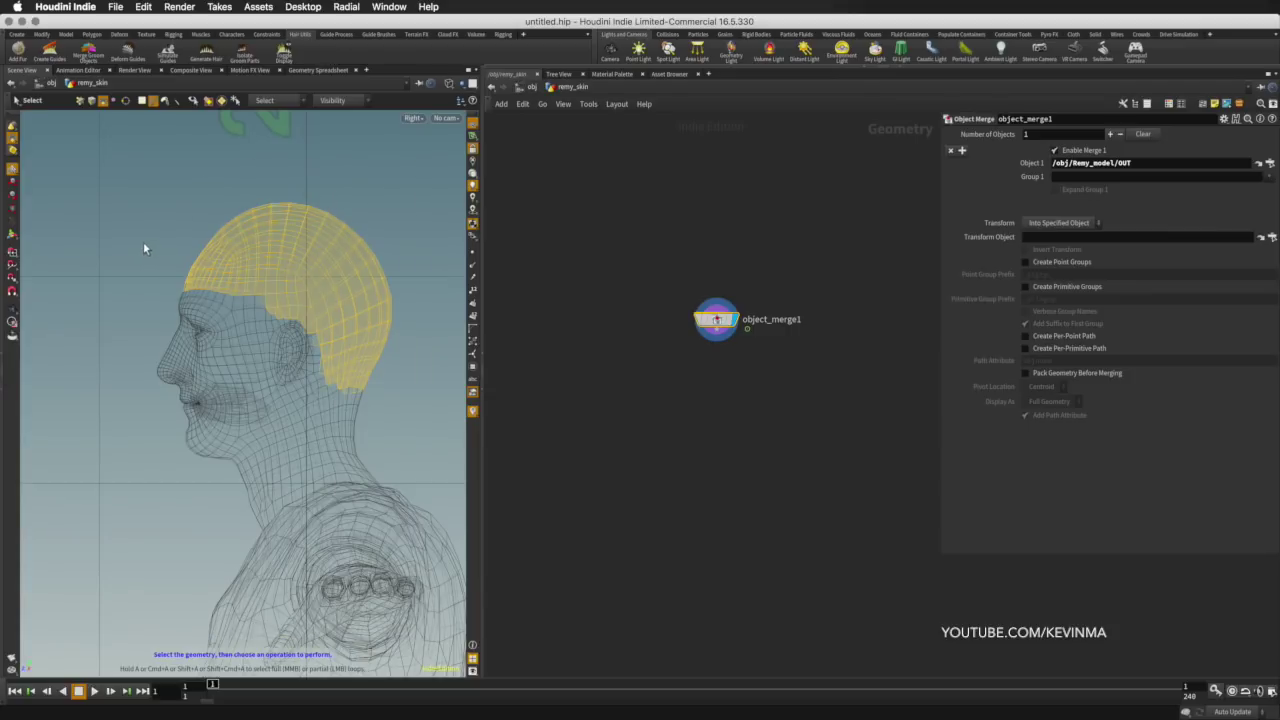
mouse_move(149, 263)
shift+mouse_down()
mouse_move(251, 306)
mouse_move(329, 377)
mouse_move(423, 258)
shift+mouse_up()
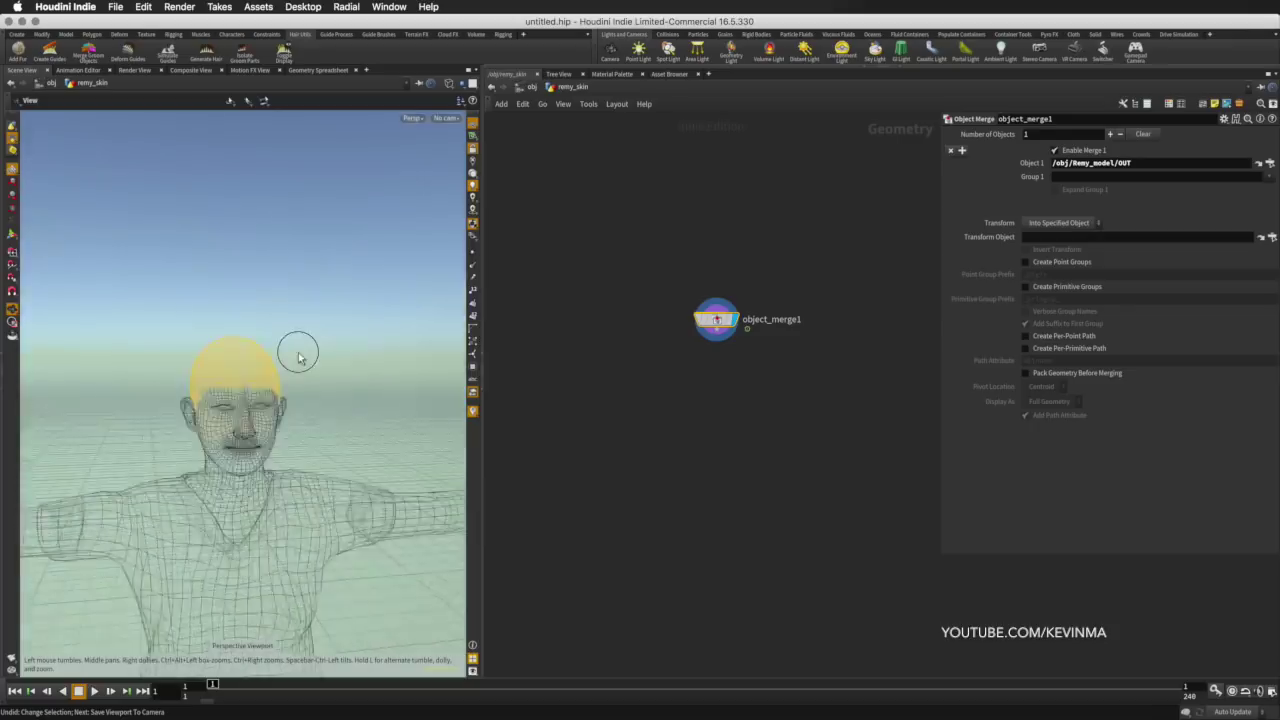
drag(300, 348, 210, 338)
key(s)
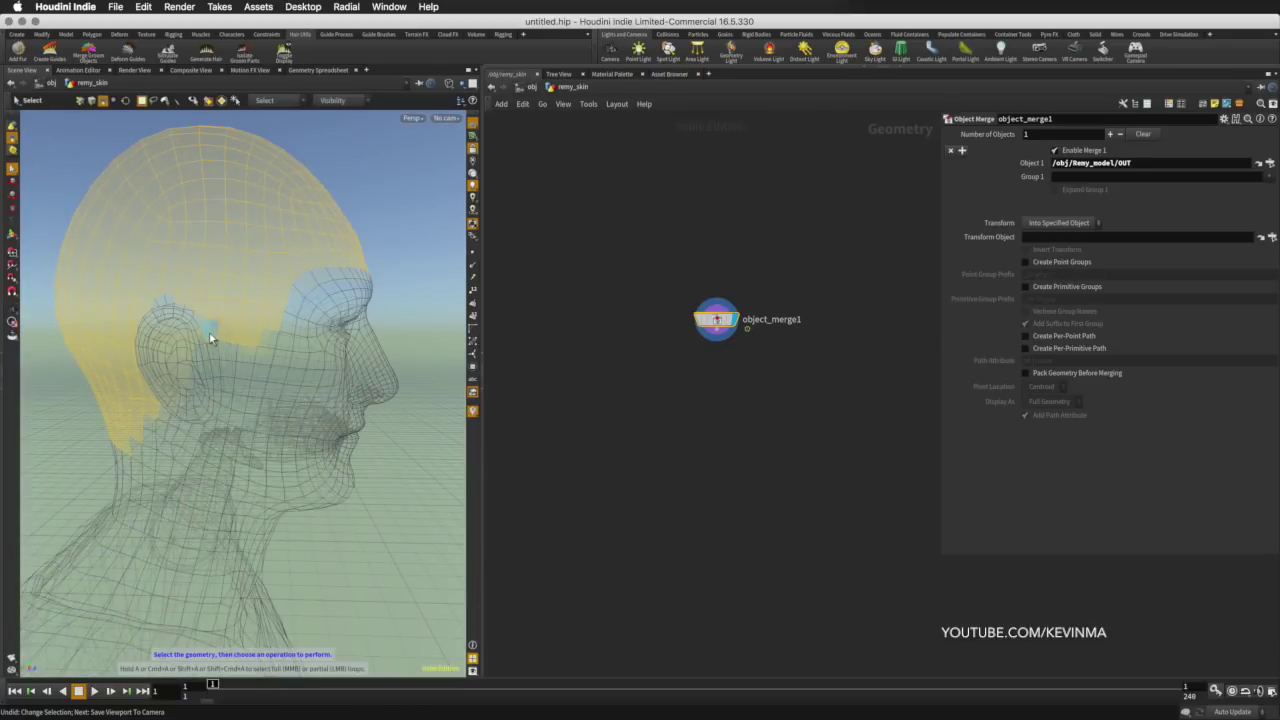
- Create a primitive group from the selected scalp faces and rename its node fur_skin_grp
key(Tab)
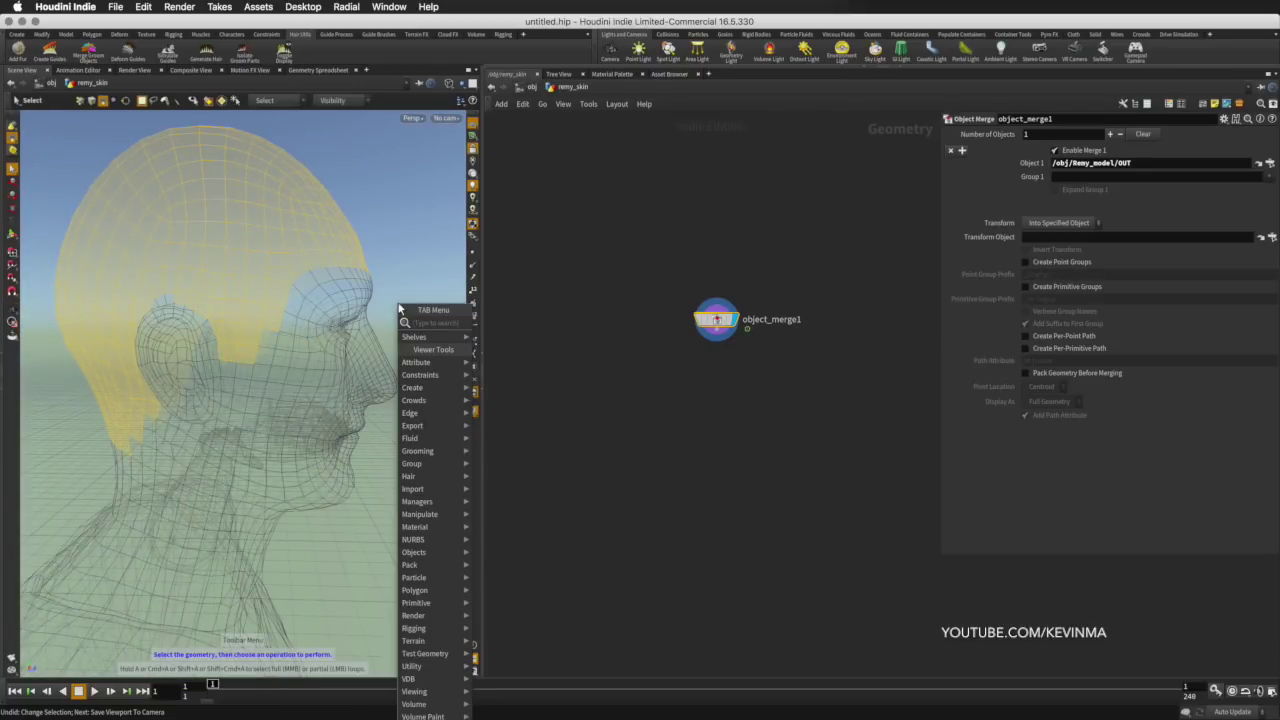
text(group)
key(Return)
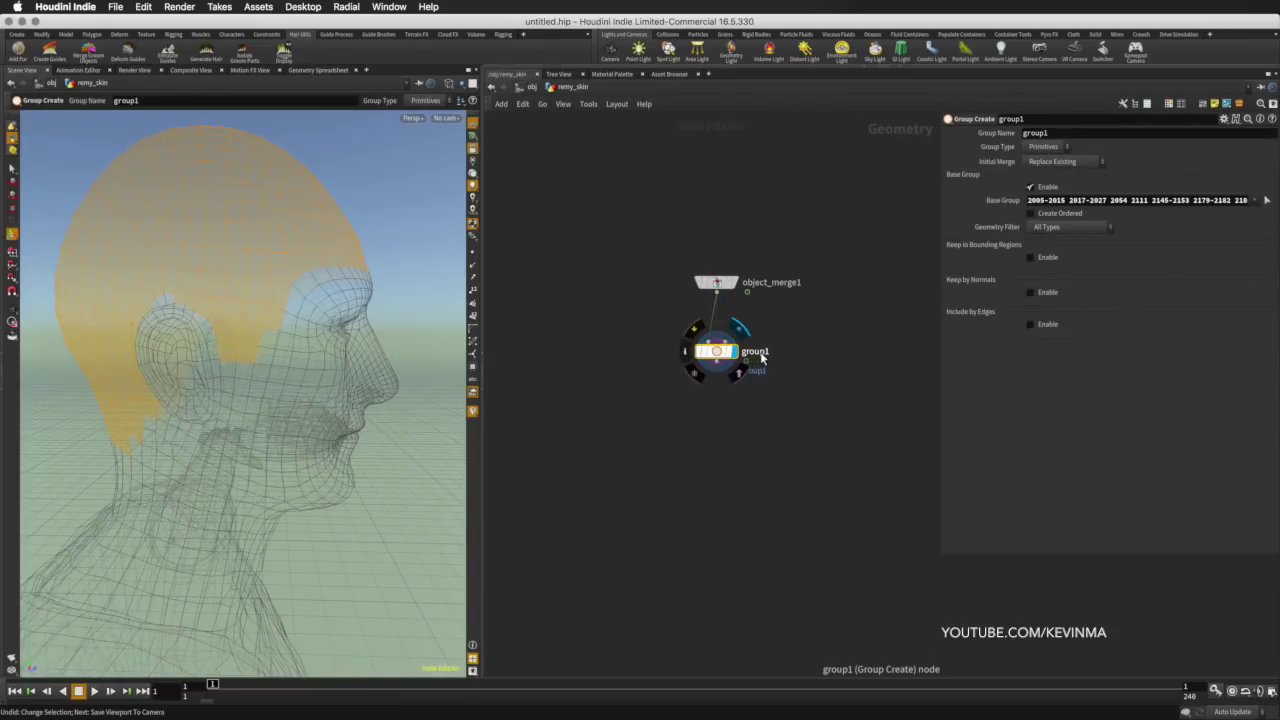
double_click(757, 358)
text(fur_skin_grp)
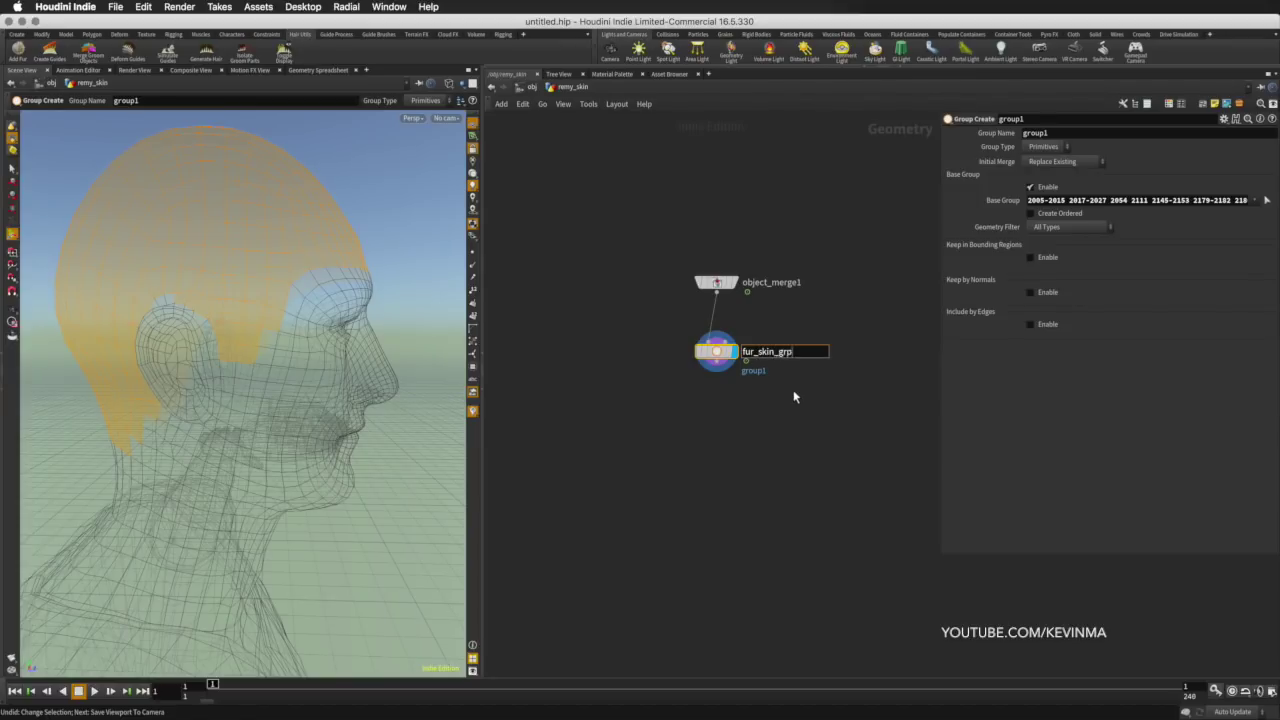
key(Return)
- Set the node's Group Name to fur_skin_grp
drag(1062, 134, 929, 146)
text(fur_skn)
key(BackSpace)
text(in_grp)
key(Return)
- Append a null named OUT after fur_skin_grp and make it the displayed node
drag(718, 366, 714, 425)
text(null)
key(Return)
double_click(745, 424)
text(OUT)
key(Return)
click(727, 417)
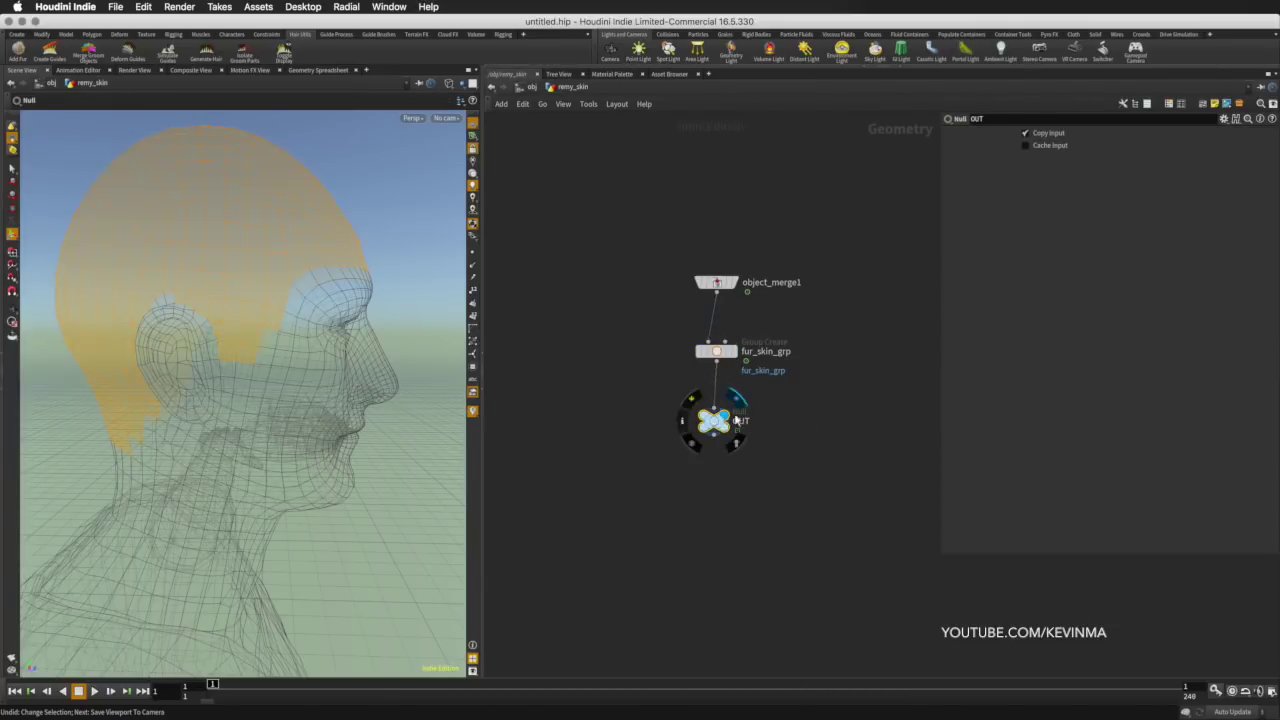
- Examine the merged mesh at object level and inside remy_skin to see which body parts it includes
click(530, 88)
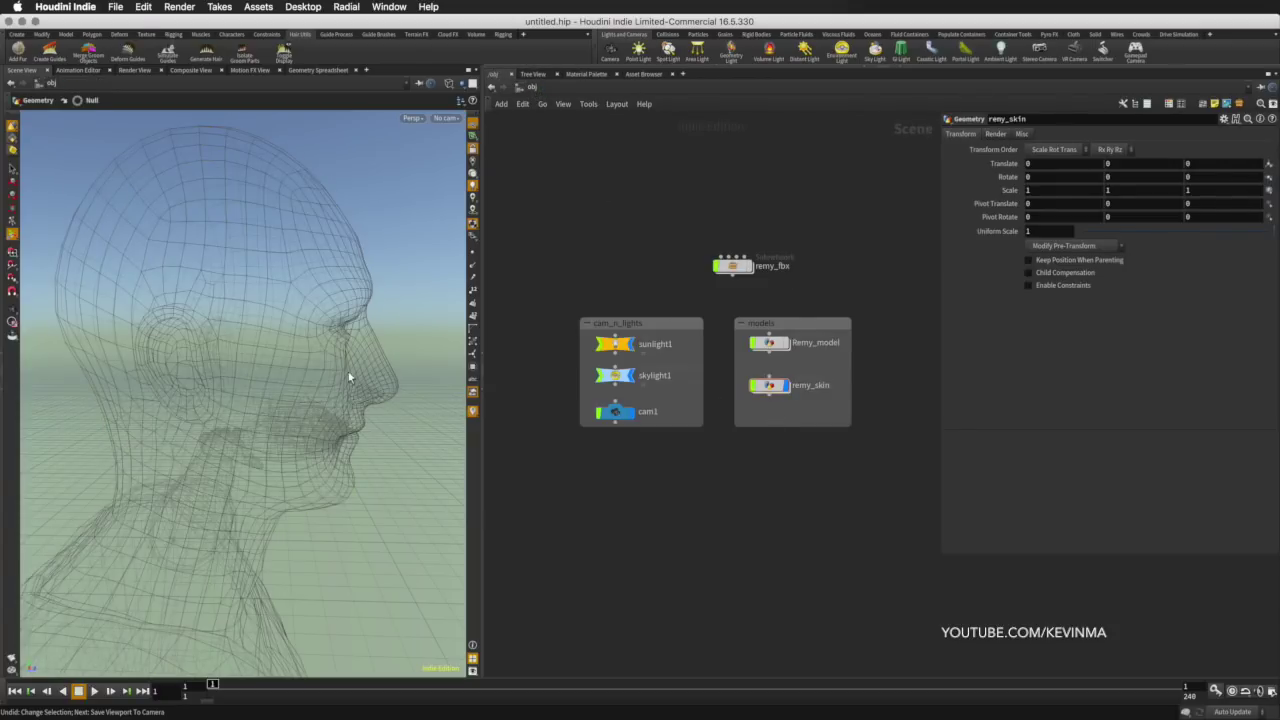
alt+drag(357, 352, 325, 350)
alt+right_drag(325, 350, 371, 358)
alt+middle_drag(371, 358, 318, 387)
alt+drag(318, 387, 322, 370)
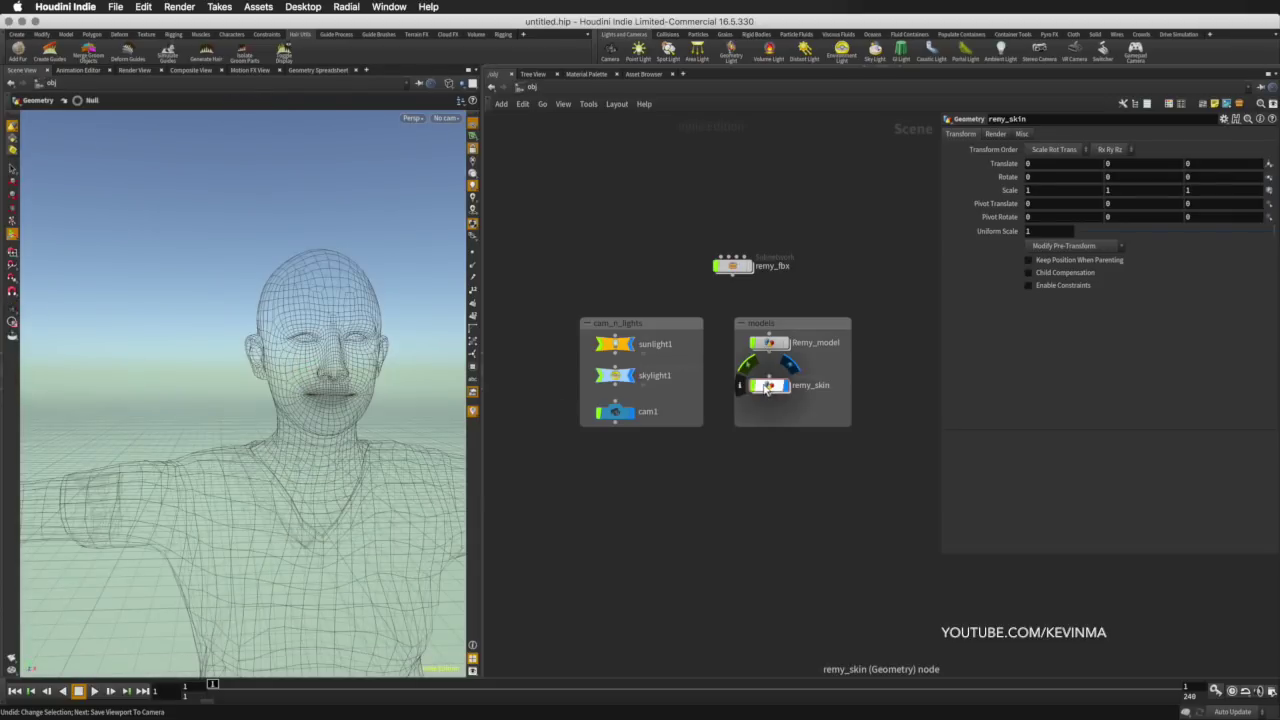
double_click(767, 388)
mouse_move(327, 363)
alt+mouse_down()
mouse_move(423, 363)
mouse_move(337, 363)
alt+mouse_up()
alt+right_drag(337, 363, 310, 355)
mouse_move(308, 355)
alt+mouse_down()
mouse_move(338, 348)
mouse_move(315, 350)
alt+mouse_up()
- Display object_merge1 in the Front view with the whole body framed, and move OUT further below fur_skin_grp
click(745, 263)
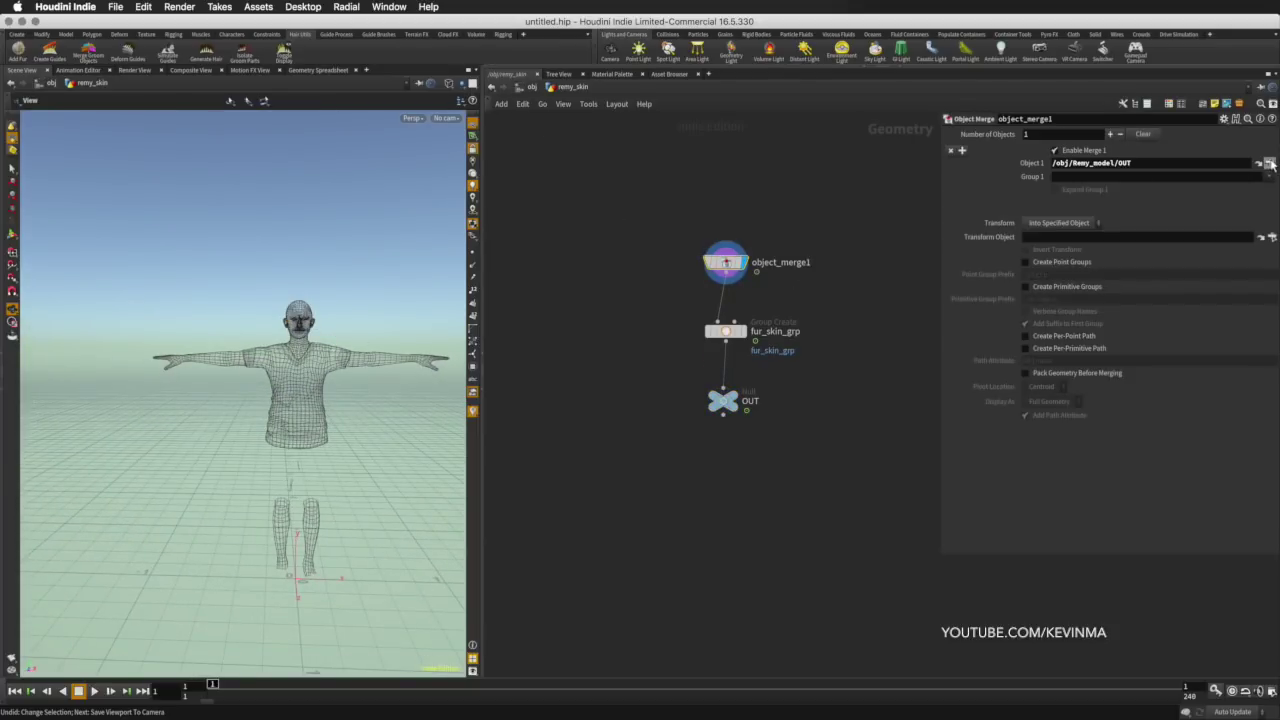
drag(335, 344, 340, 332)
key(space+3)
scroll(275, 322, up, 3)
middle_drag(264, 315, 319, 372)
scroll(319, 372, up, 2)
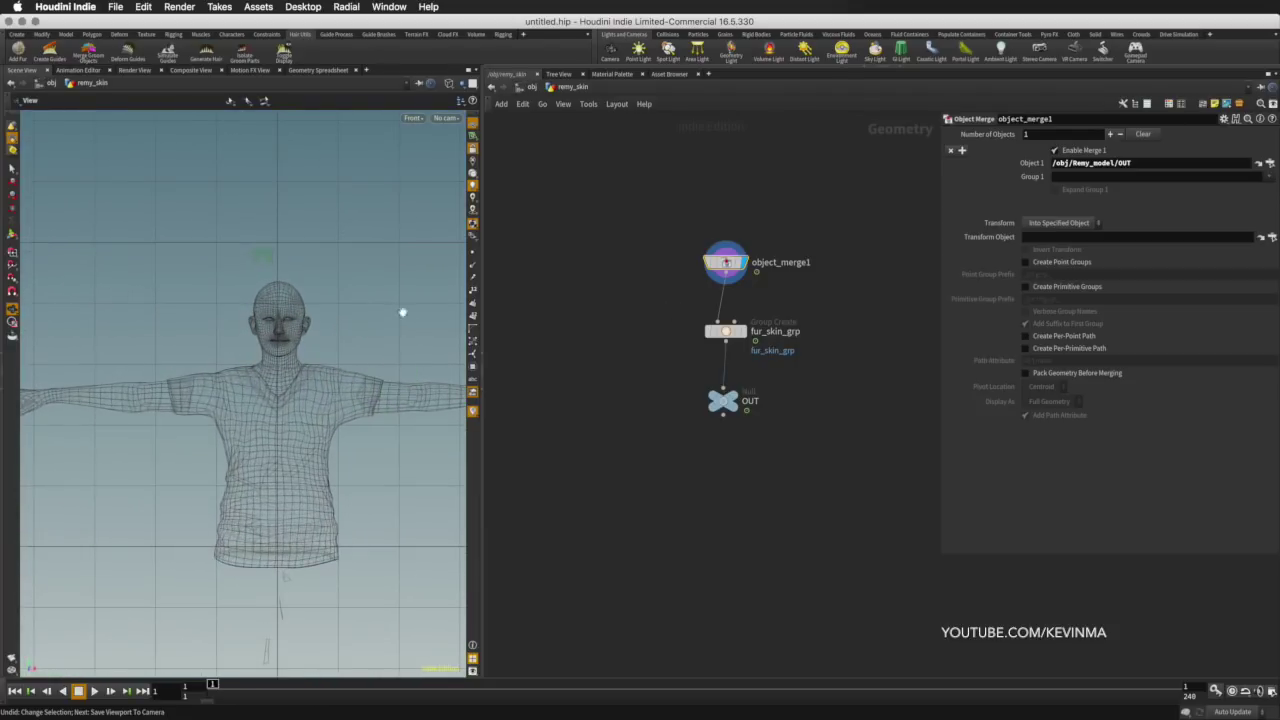
drag(737, 403, 740, 485)
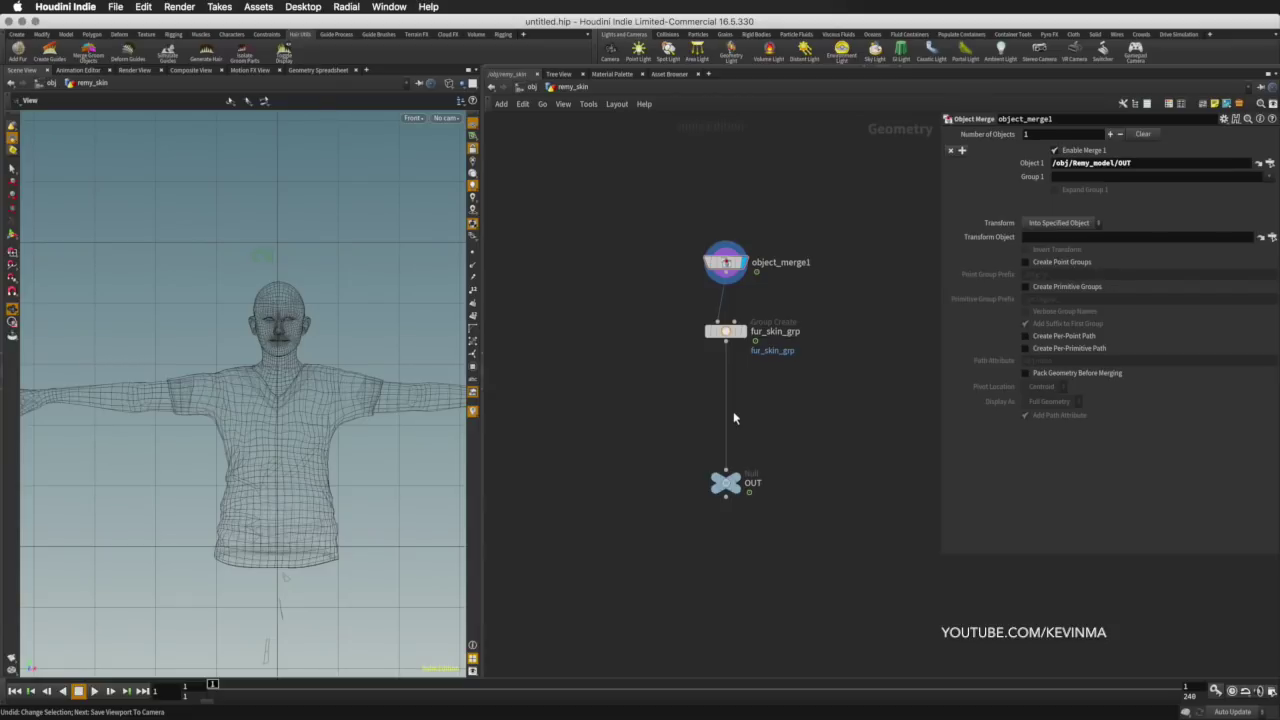
scroll(335, 345, down, 5)
scroll(228, 360, up, 1)
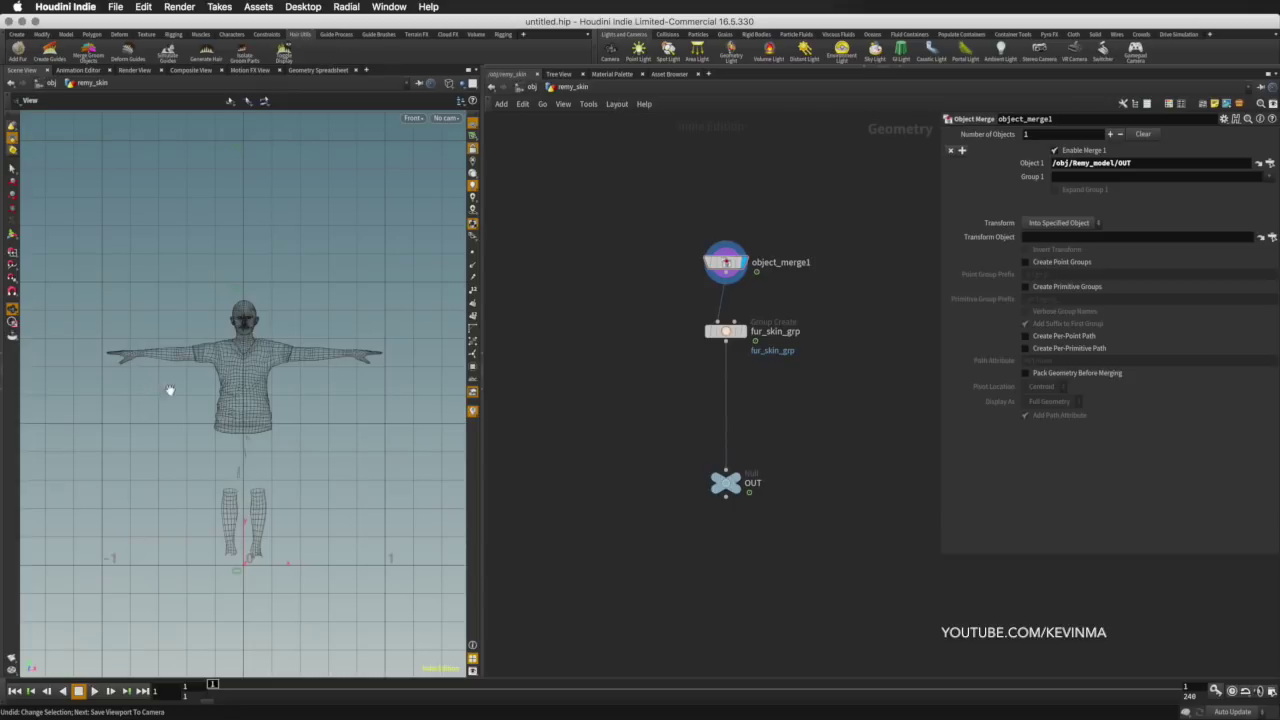
- Select all of the body below the head and delete it with a Blast node
key(s)
drag(426, 580, 60, 340)
key(Tab)
text(bla)
key(Return)
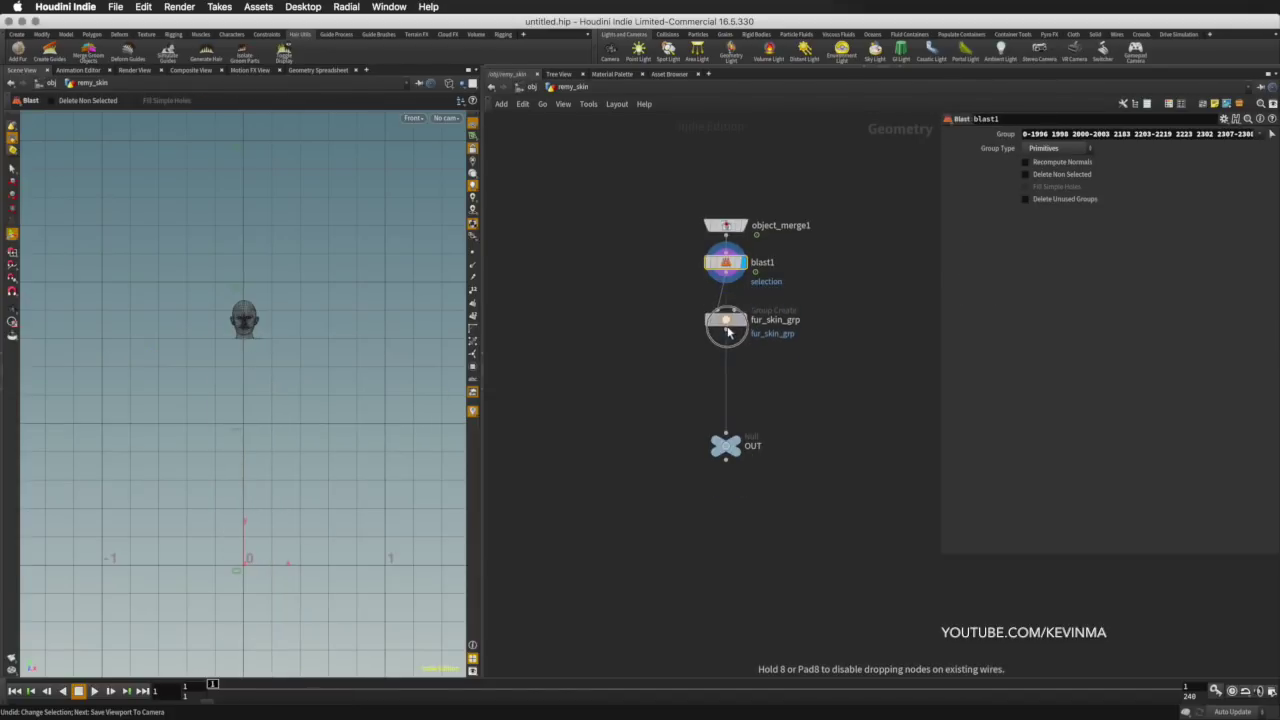
- Move blast1 between fur_skin_grp and OUT, and display the OUT node
click(729, 338)
drag(728, 263, 729, 392)
click(742, 469)
click(726, 469)
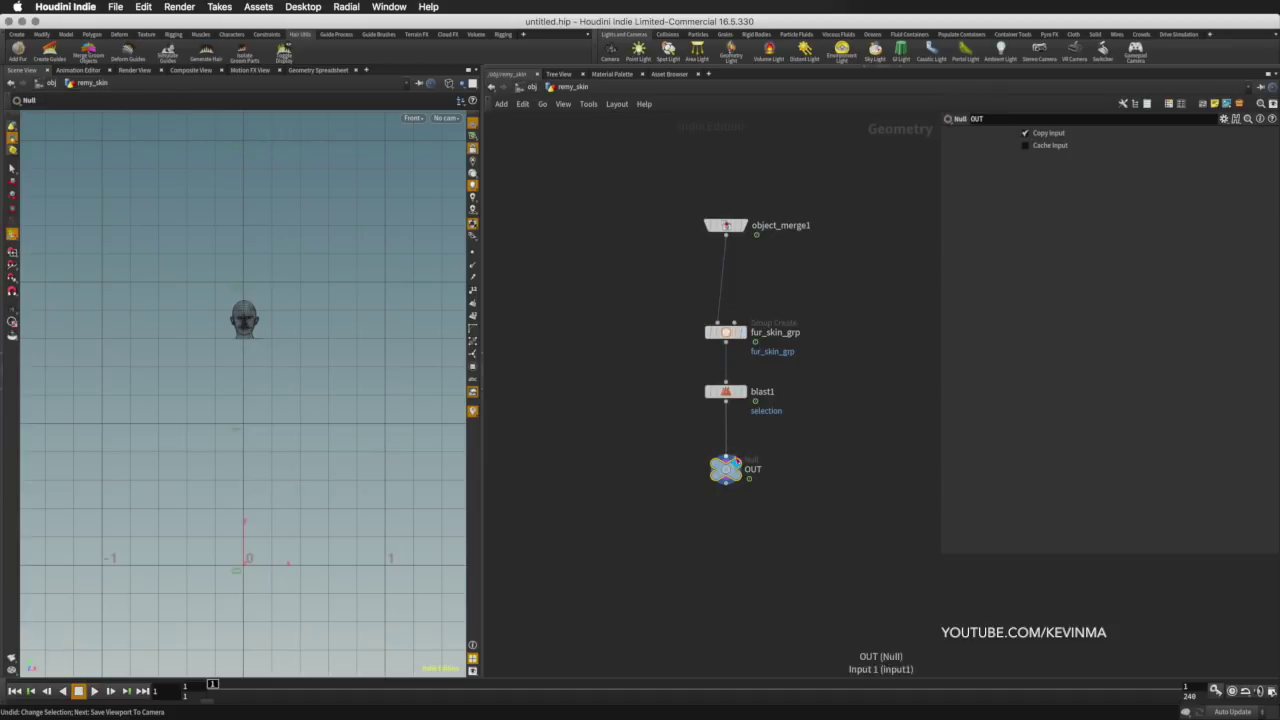
- Show the group list with the trimmed head framed in perspective, and move fur_skin_grp closer to object_merge1
click(473, 369)
drag(318, 352, 343, 418)
key(space+1)
key(space+g)
drag(310, 360, 372, 366)
drag(728, 332, 728, 299)
drag(776, 372, 763, 410)
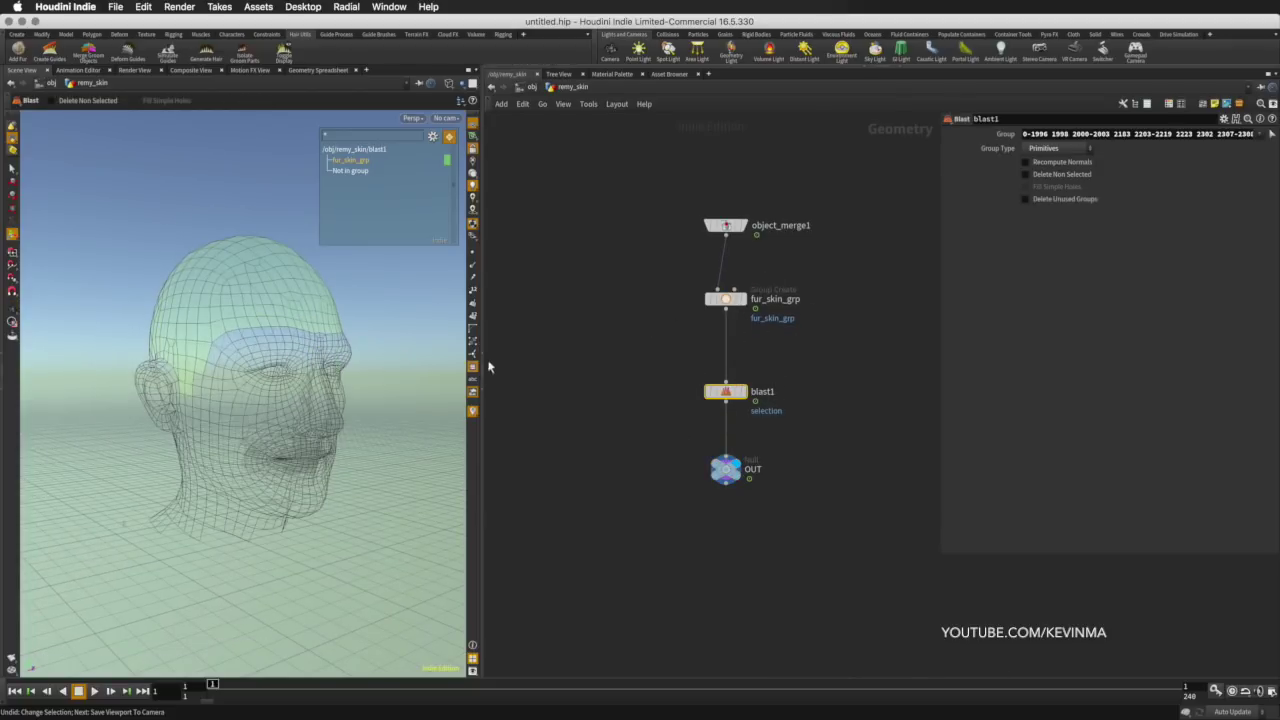
- In shaded display, check fur_skin_grp's coverage at the OUT node and return to object level
key(w)
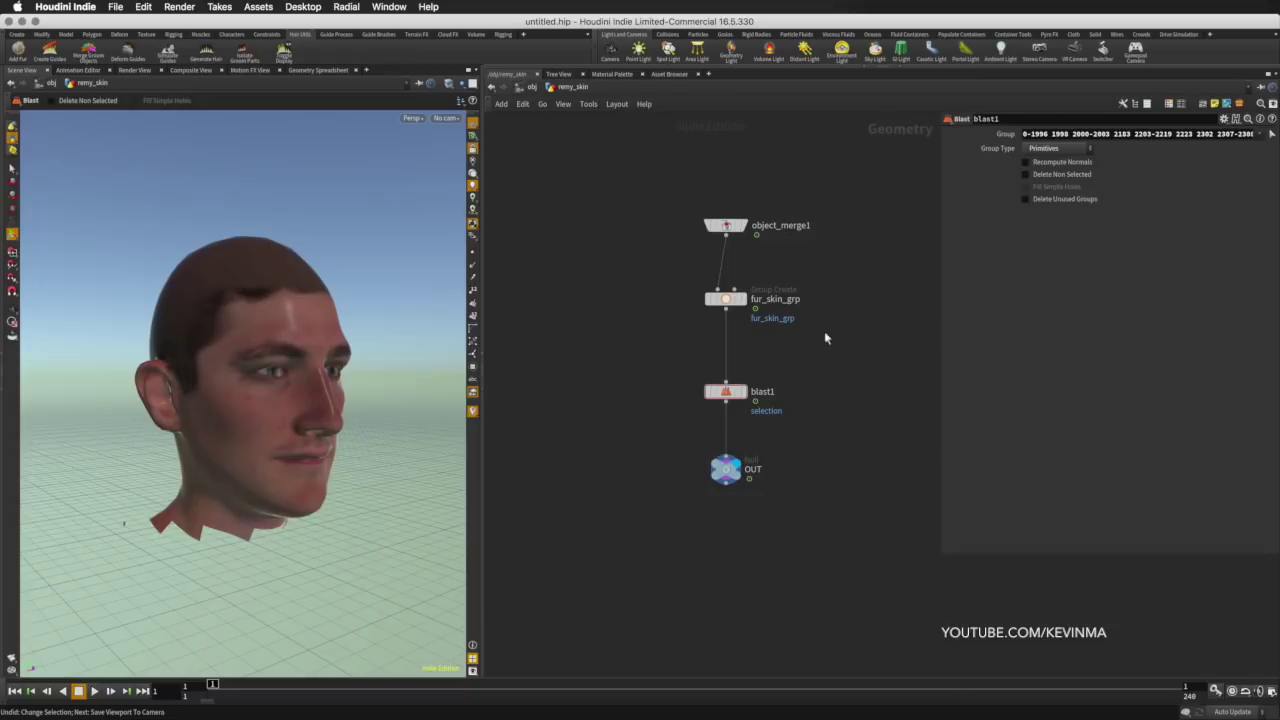
click(726, 469)
click(474, 370)
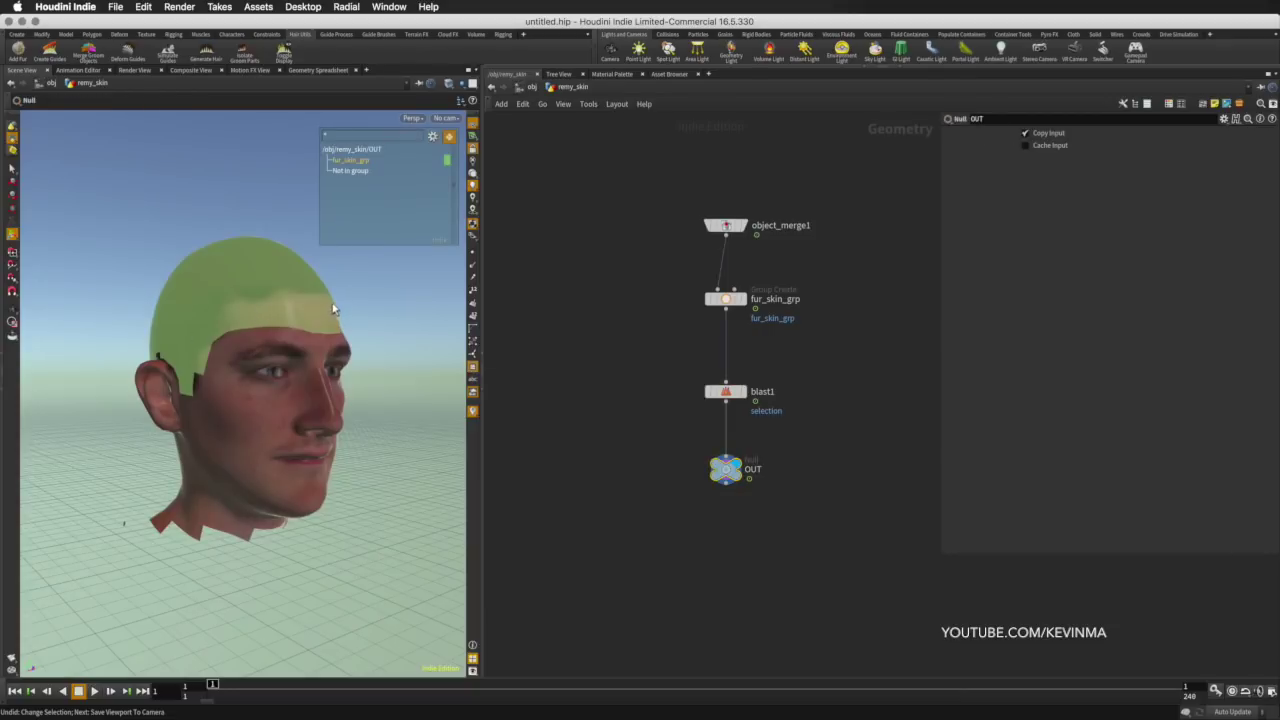
click(472, 372)
click(531, 88)
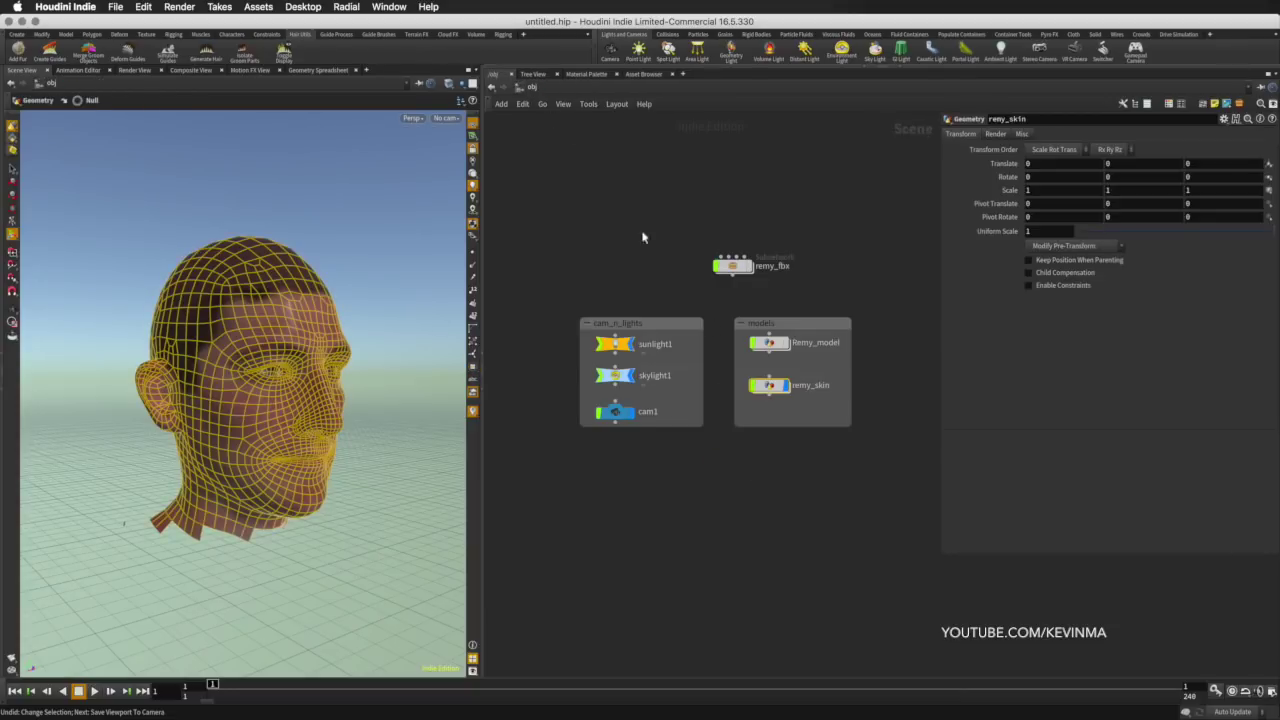
- Add fur to the remy_skin head as static geometry, without choosing an animated skin
click(760, 482)
alt+drag(314, 369, 429, 371)
middle_drag(914, 395, 790, 405)
drag(686, 428, 622, 389)
click(817, 261)
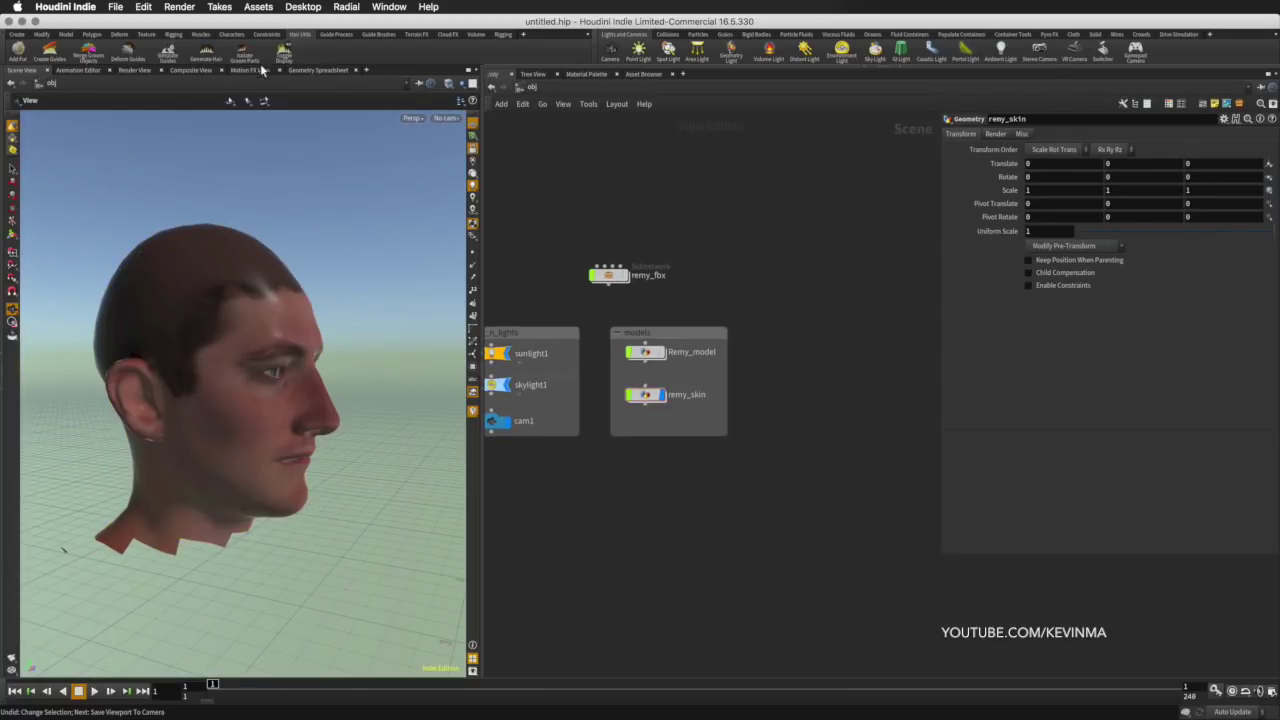
click(18, 50)
click(195, 275)
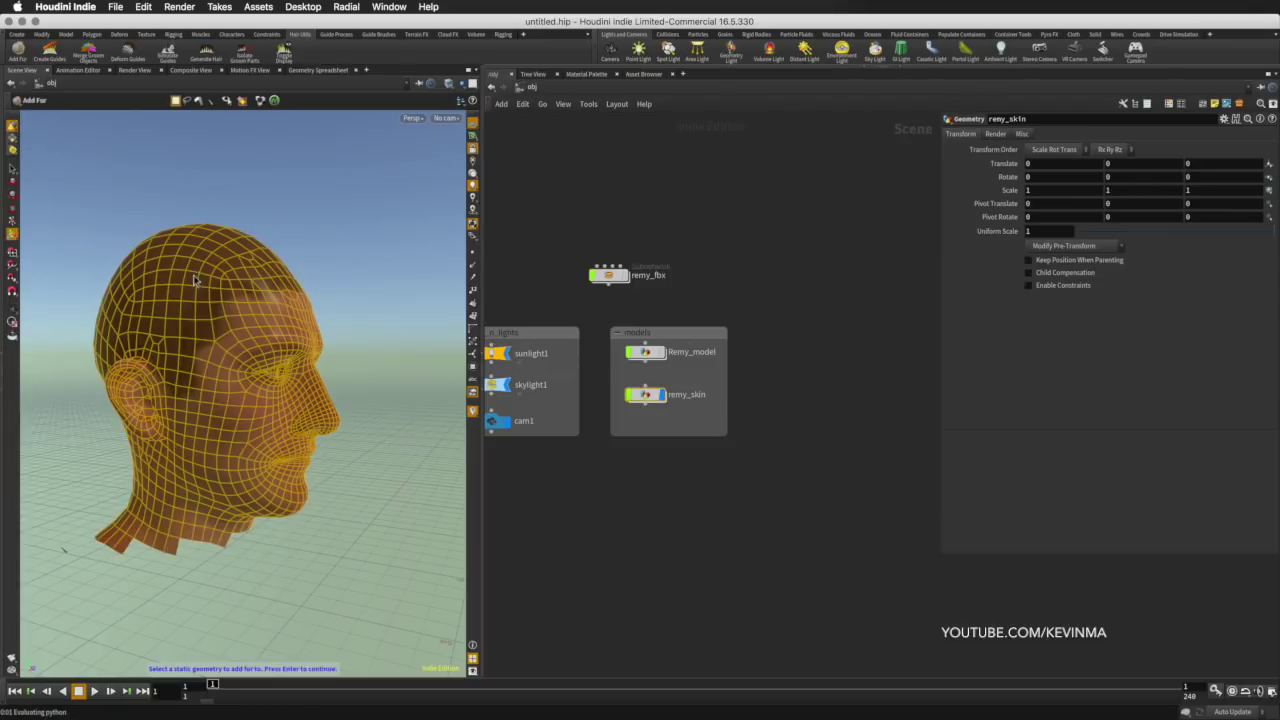
key(Return)
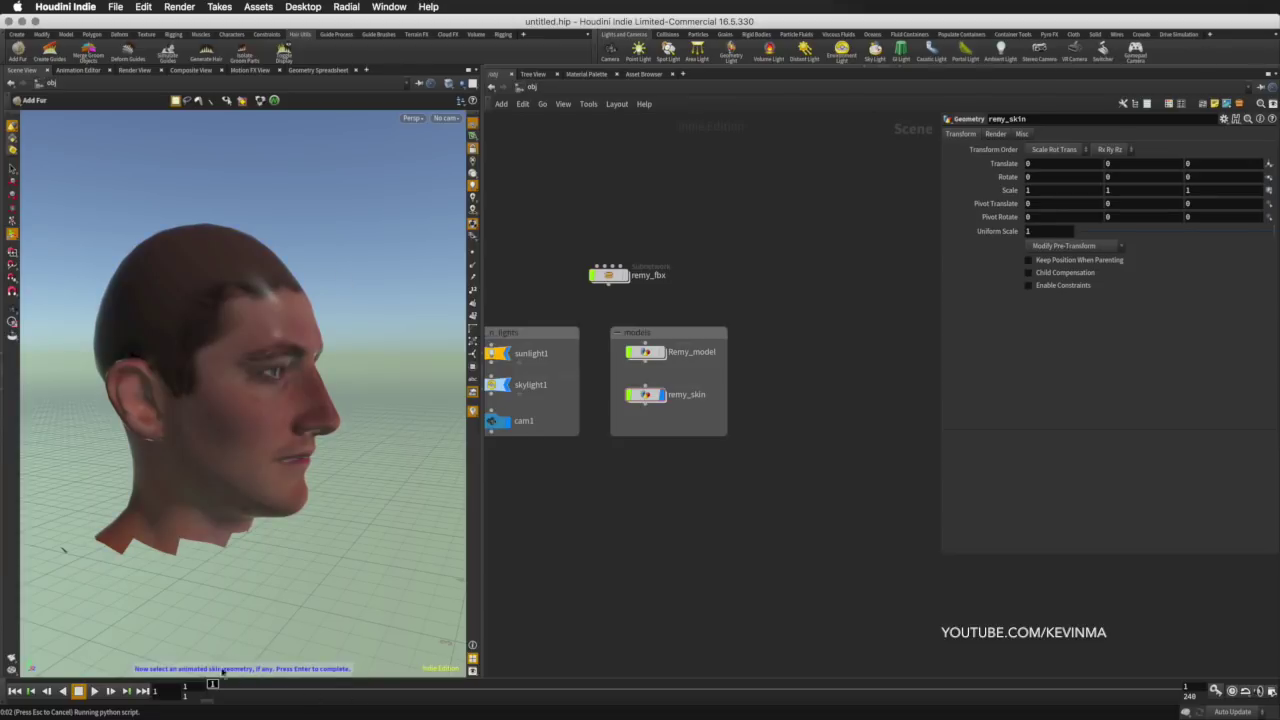
key(Return)
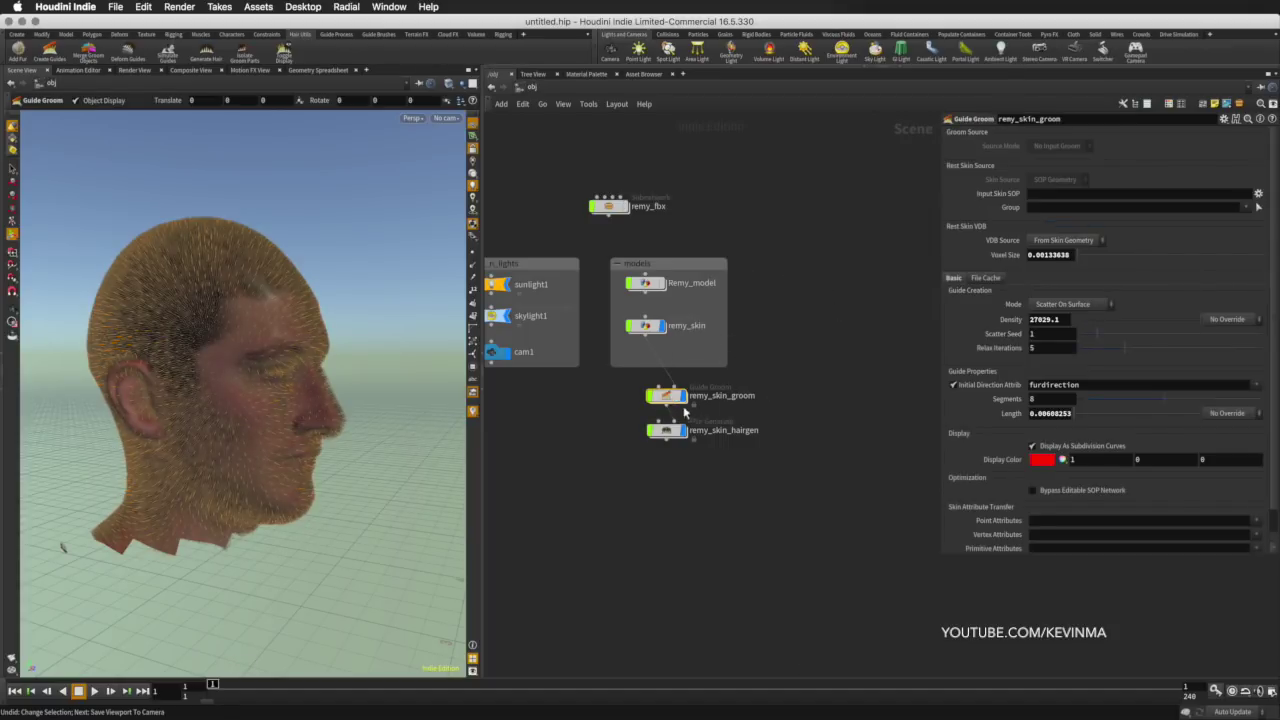
- Move remy_skin_groom and remy_skin_hairgen beside the models box and enclose them in an enlarged network box titled char_fx
drag(638, 450, 810, 297)
drag(769, 235, 876, 374)
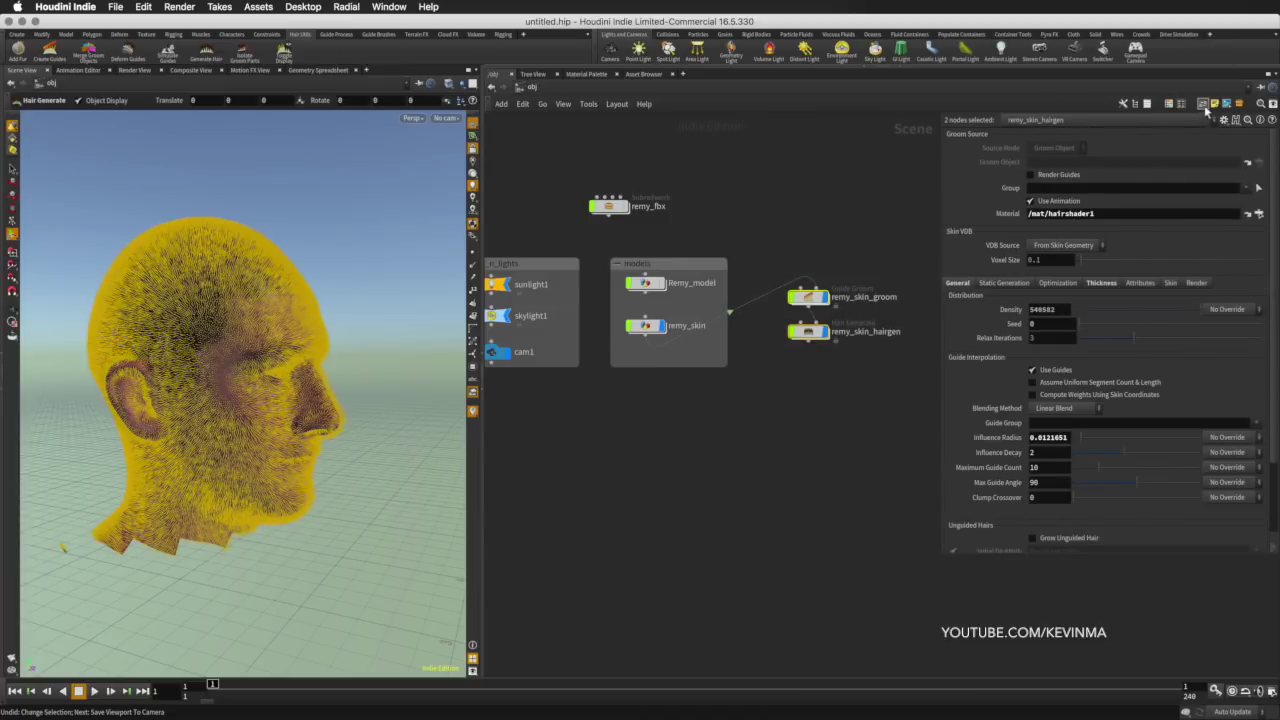
key(shift+o)
drag(803, 275, 798, 269)
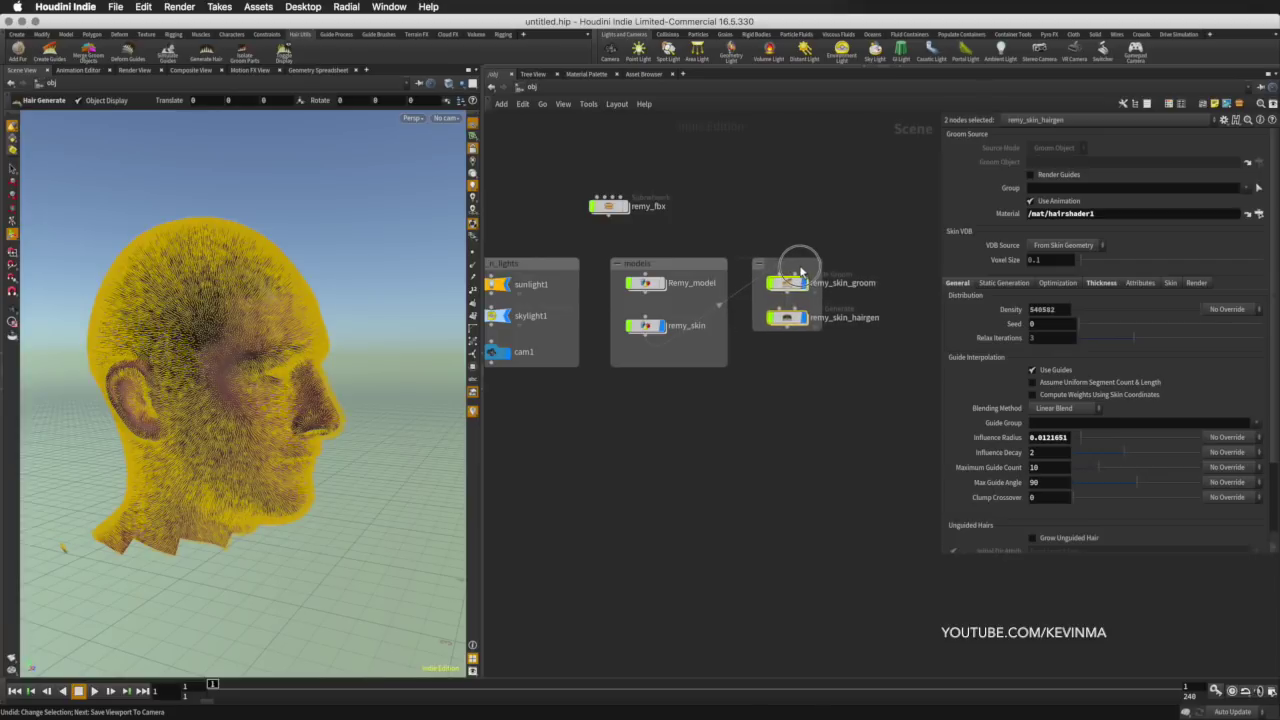
drag(818, 331, 876, 366)
double_click(842, 263)
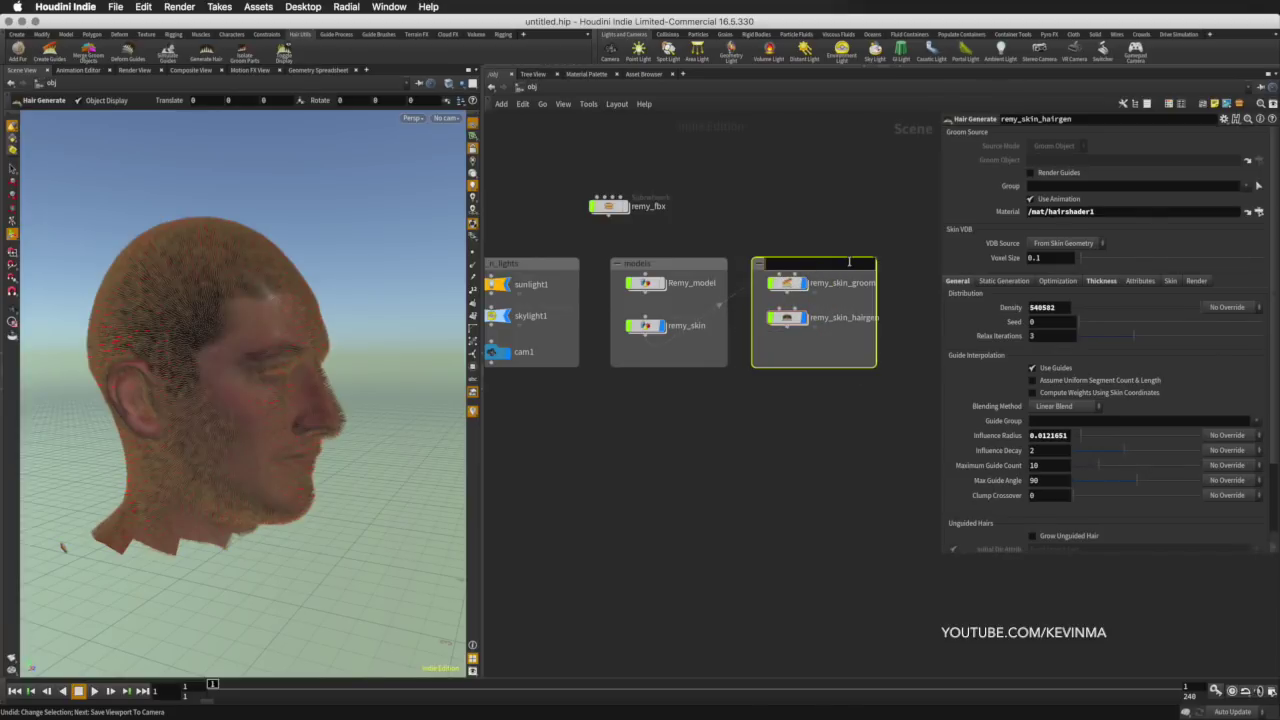
text(char_fx)
key(Return)
- Arrange the groom and hairgen nodes inside char_fx, extend the box downward, and shift it slightly away from models
drag(851, 354, 786, 290)
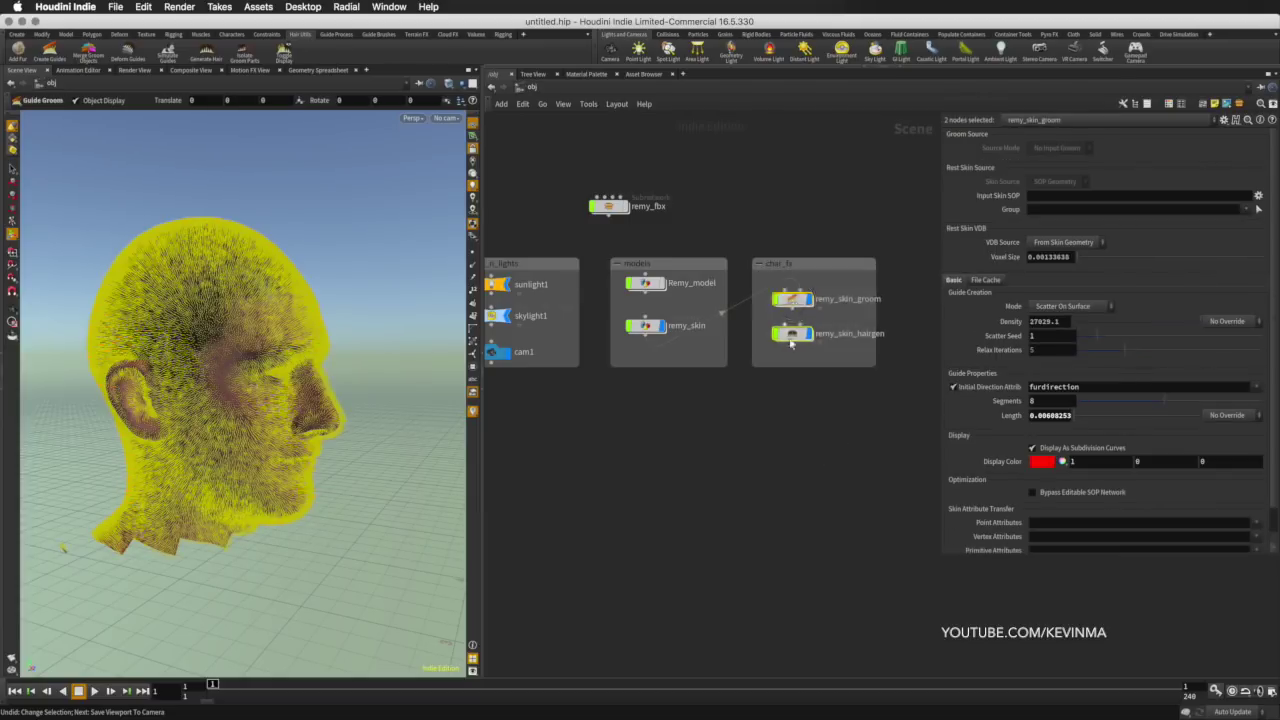
click(786, 383)
middle_drag(786, 383, 786, 427)
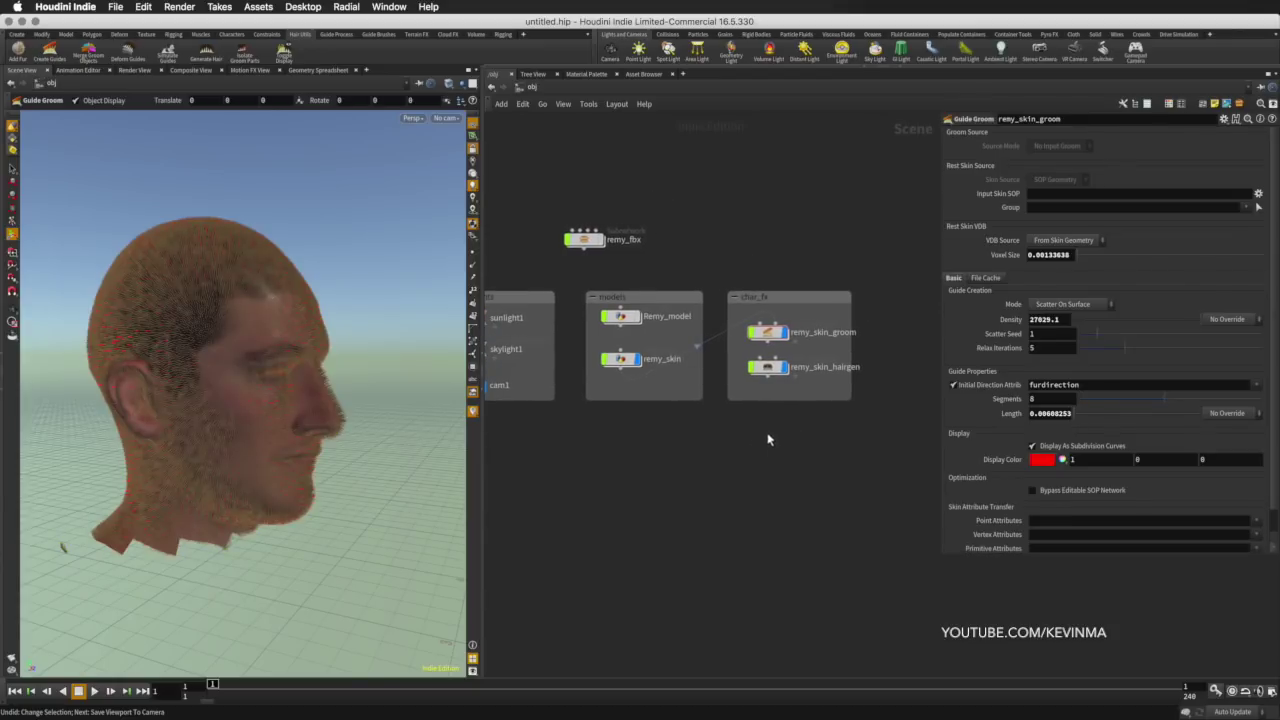
scroll(780, 446, up, 3)
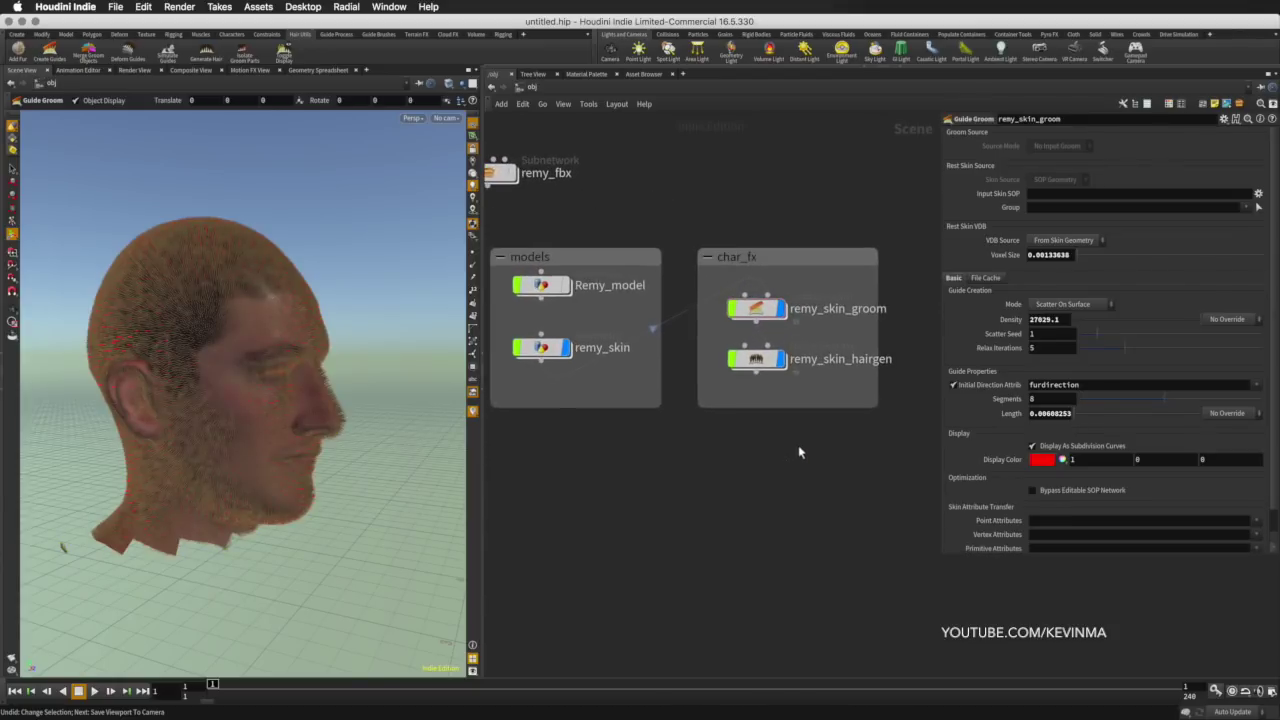
drag(801, 409, 803, 560)
drag(797, 257, 807, 257)
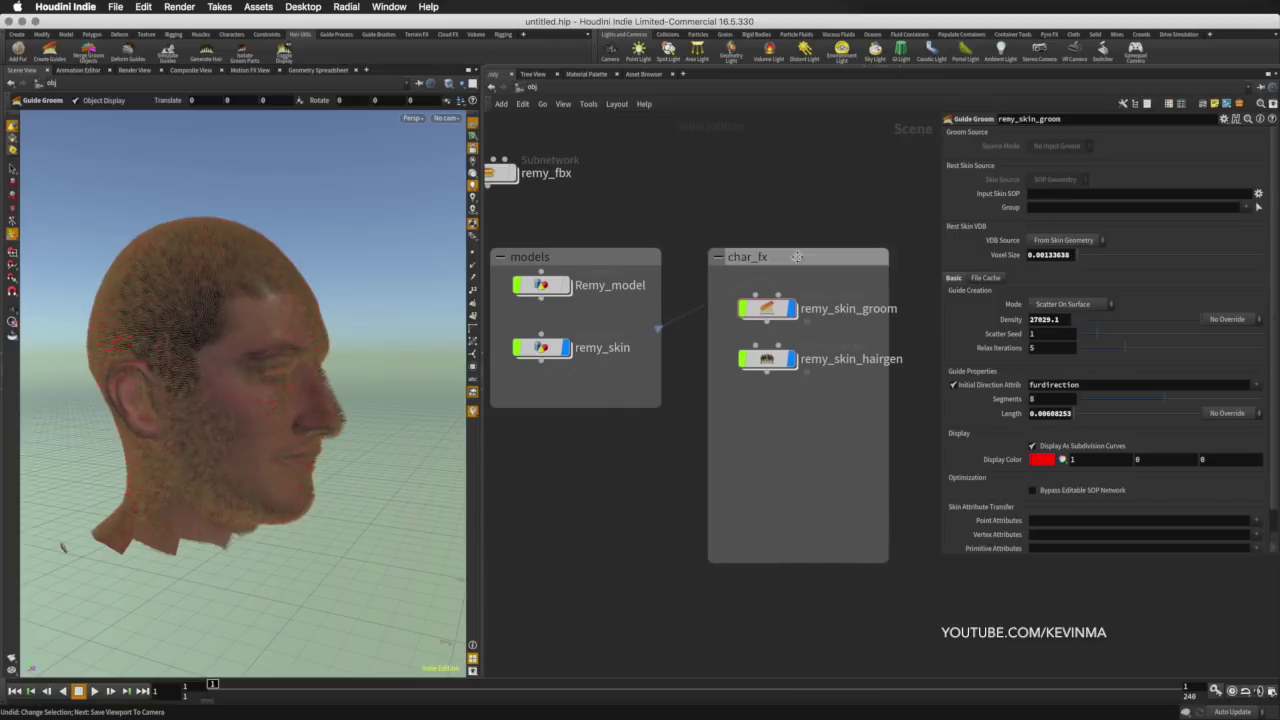
drag(780, 309, 780, 306)
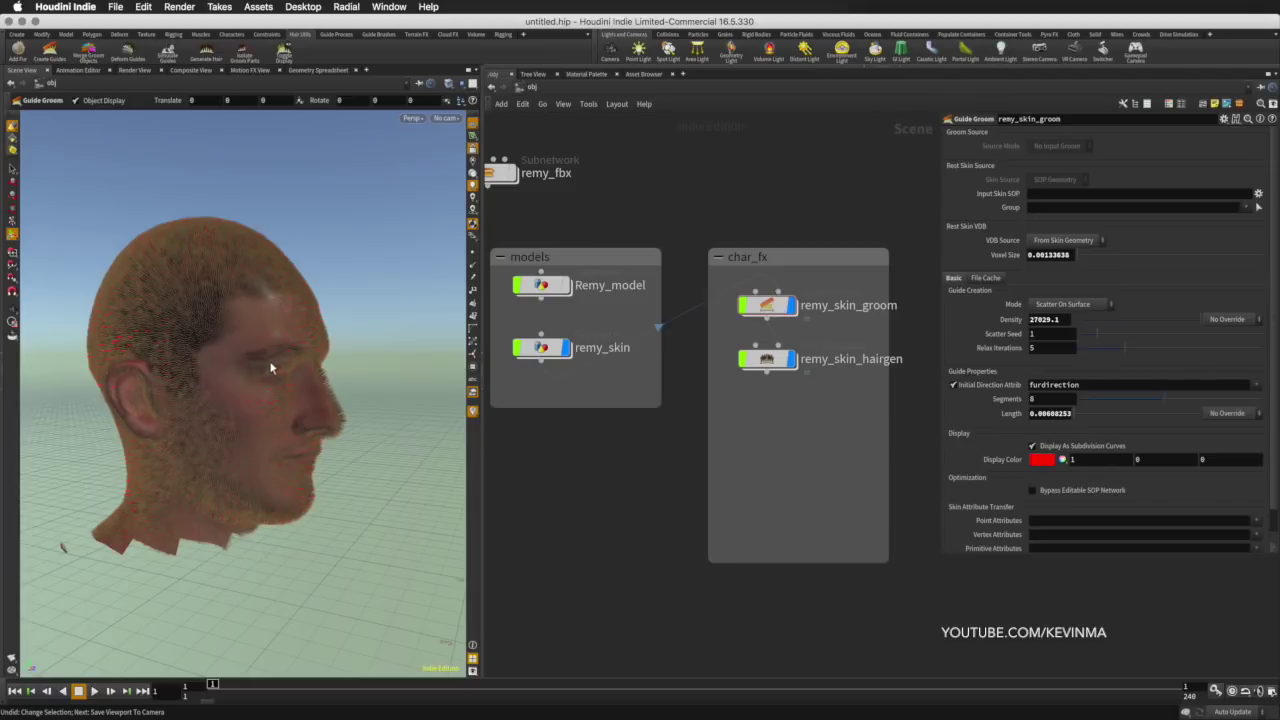
- Restrict remy_skin_groom's guides to the fur_skin_grp group and check the coverage on the head
key(Escape)
drag(180, 389, 278, 360)
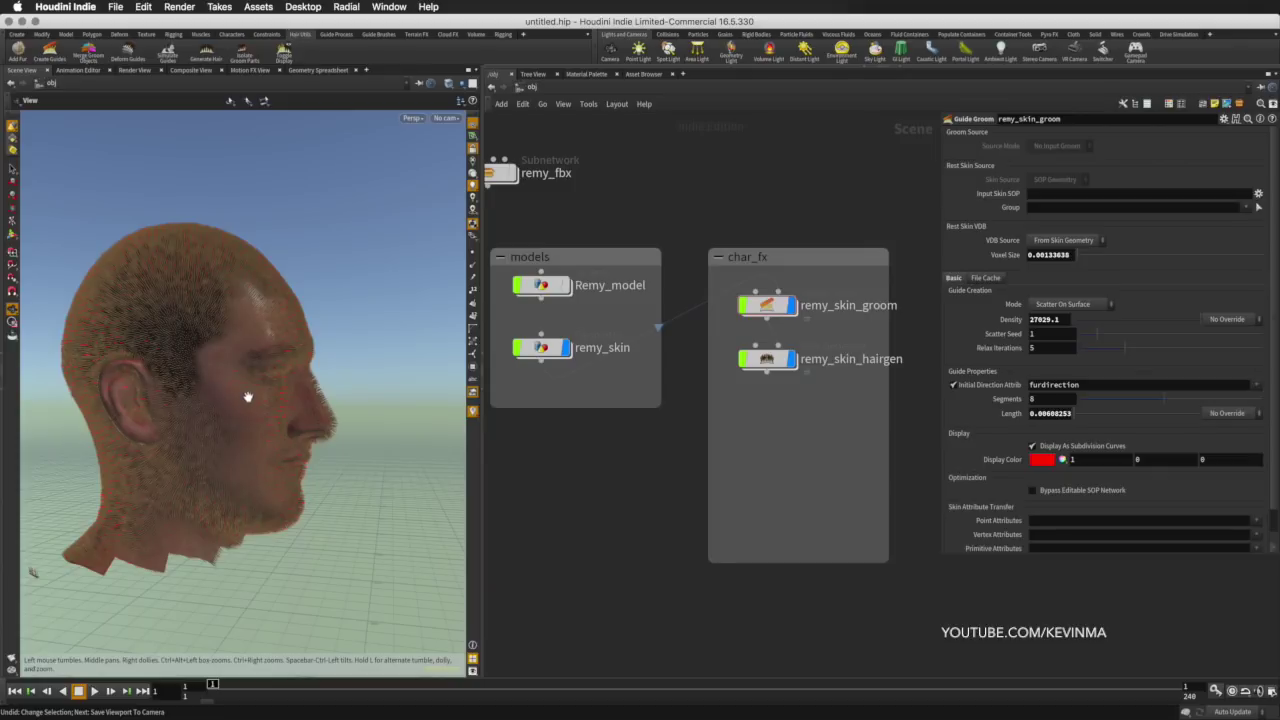
click(767, 309)
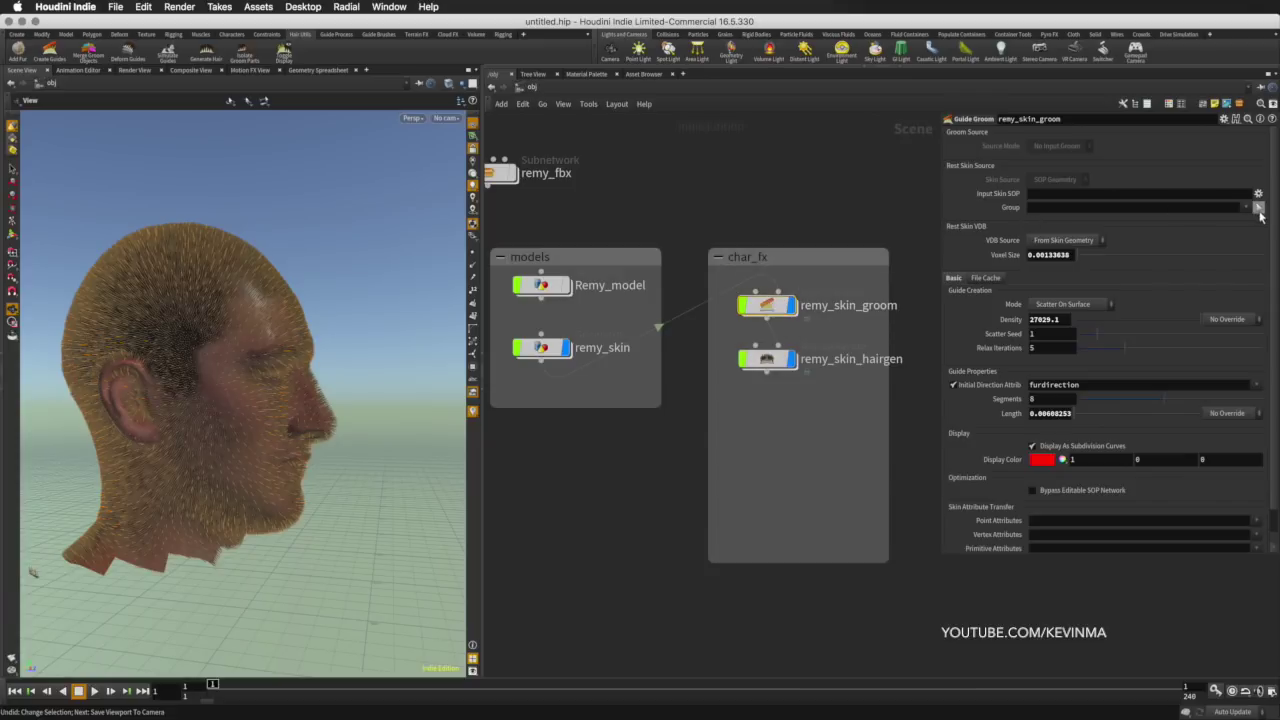
click(1257, 207)
mouse_move(347, 362)
mouse_down()
mouse_move(257, 363)
mouse_move(428, 339)
mouse_move(359, 355)
mouse_up()
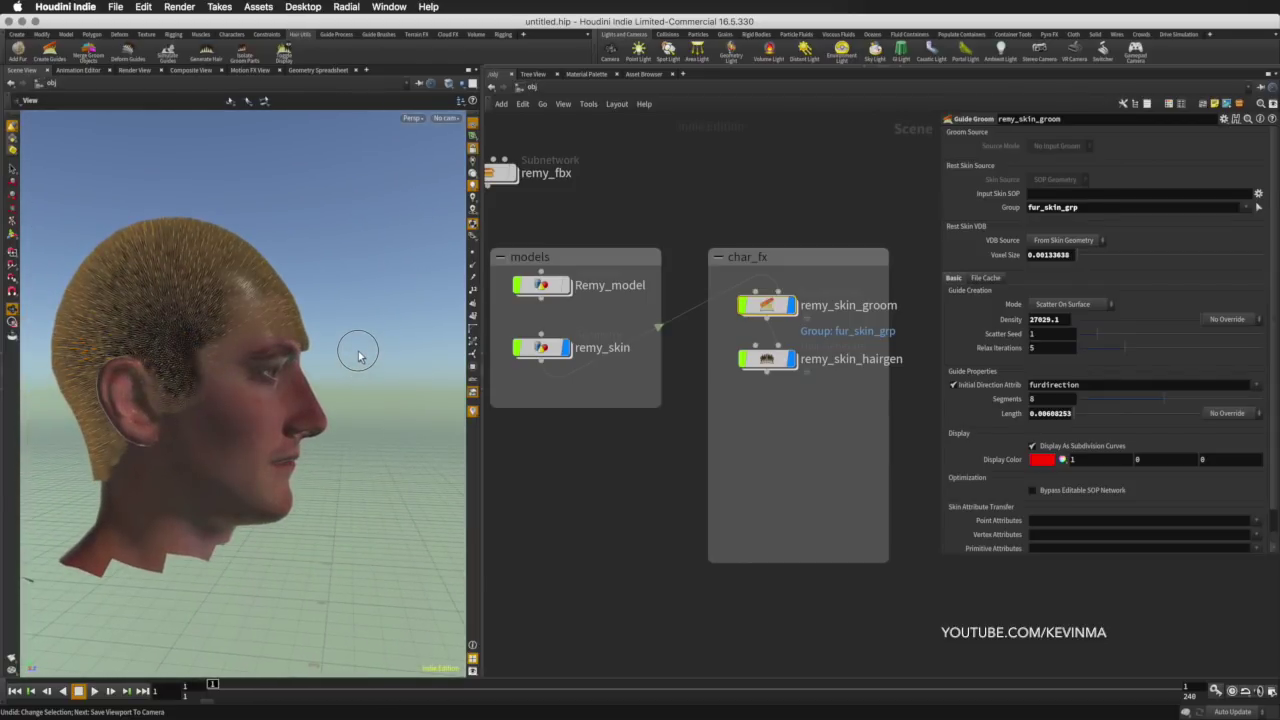
drag(335, 371, 368, 360)
- Override the guide length with the lengthscale skin attribute and create its paint node on remy_skin
click(1227, 413)
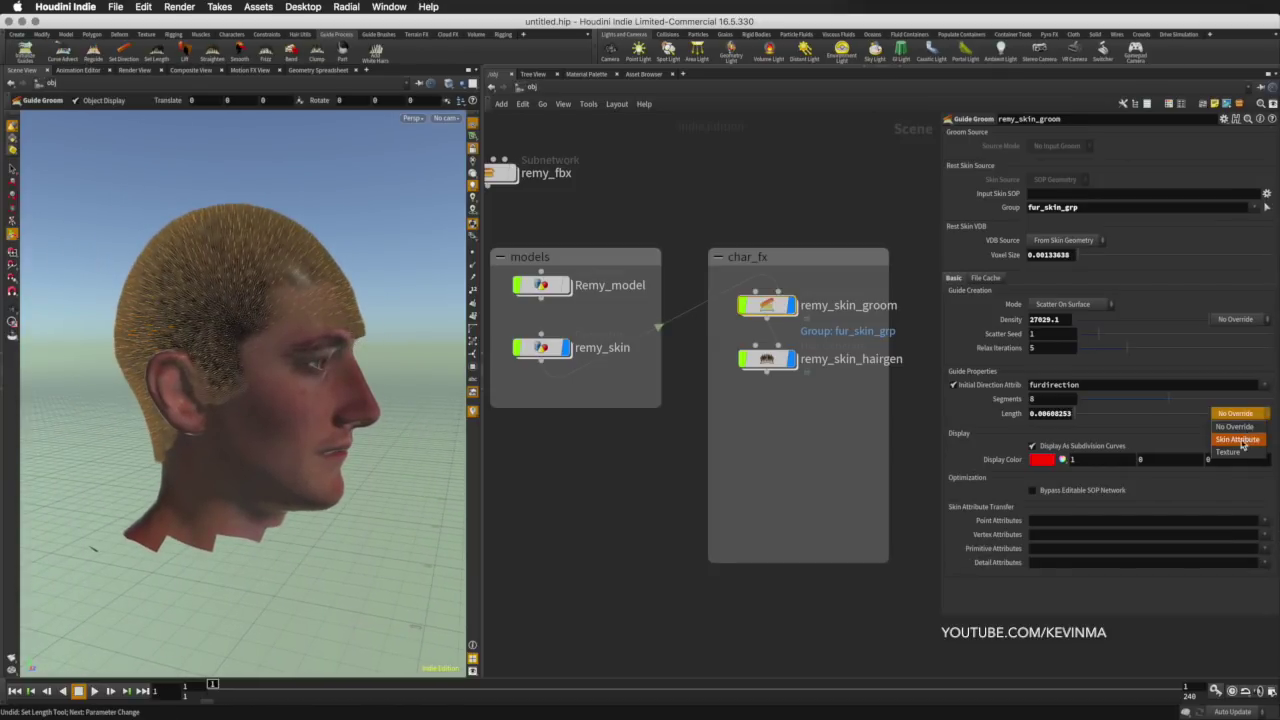
click(1240, 444)
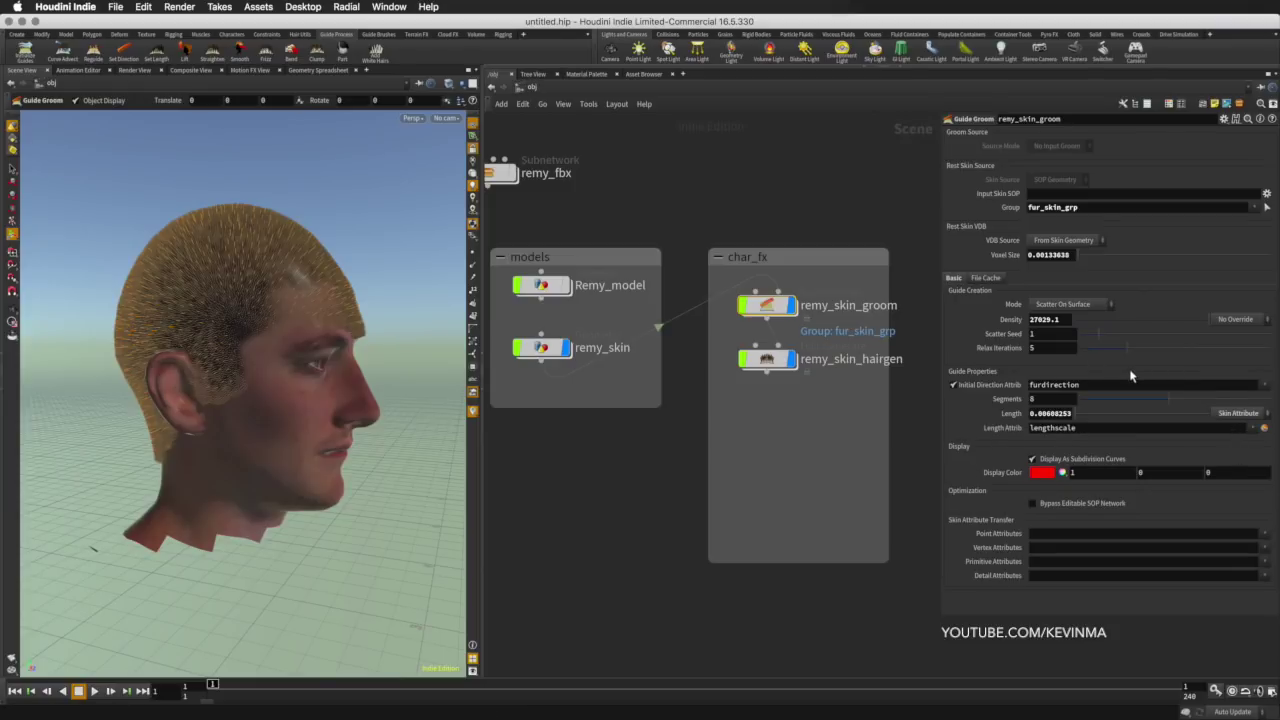
click(1265, 428)
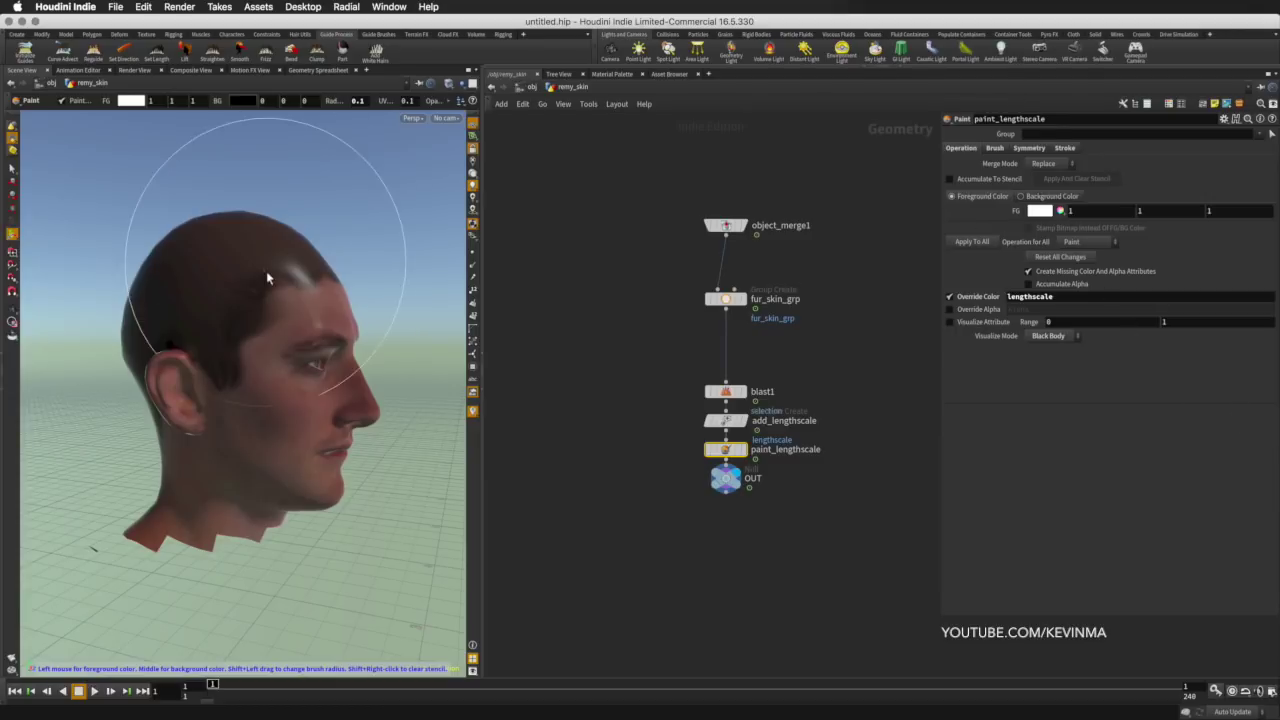
- Fill the whole head's lengthscale with the background color 0 and return the brush to the foreground color 1
click(1022, 196)
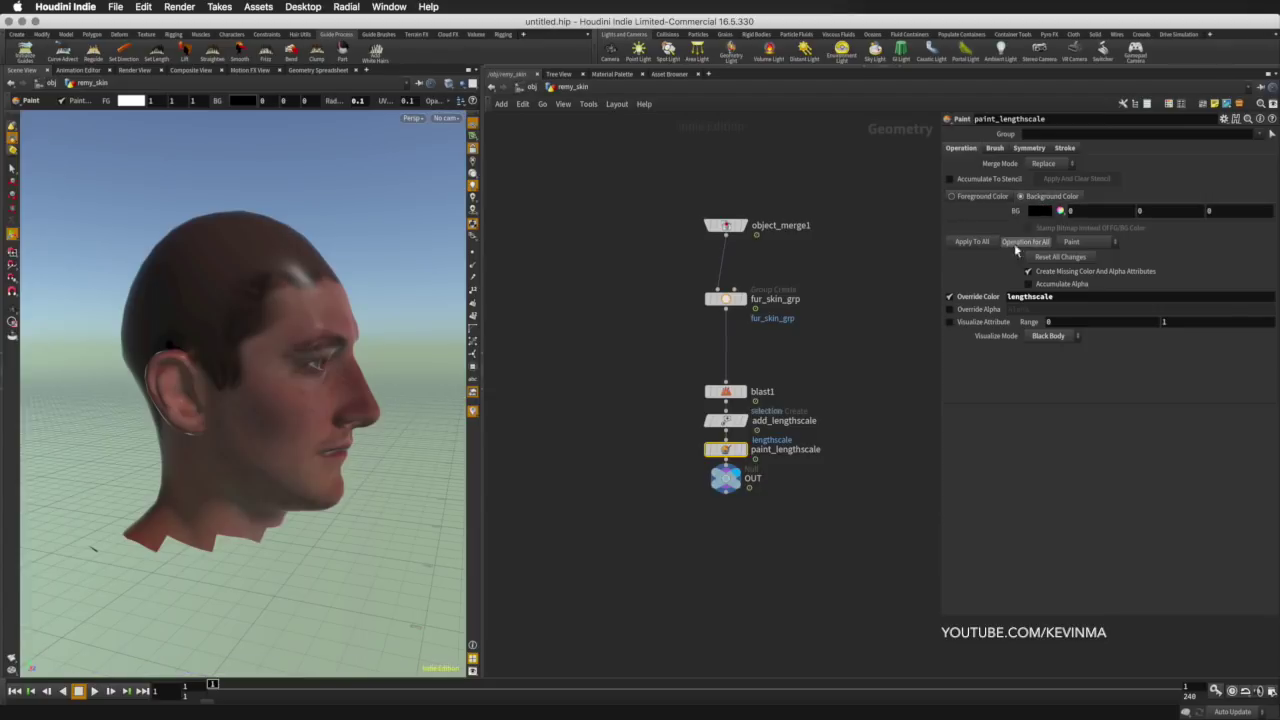
click(974, 241)
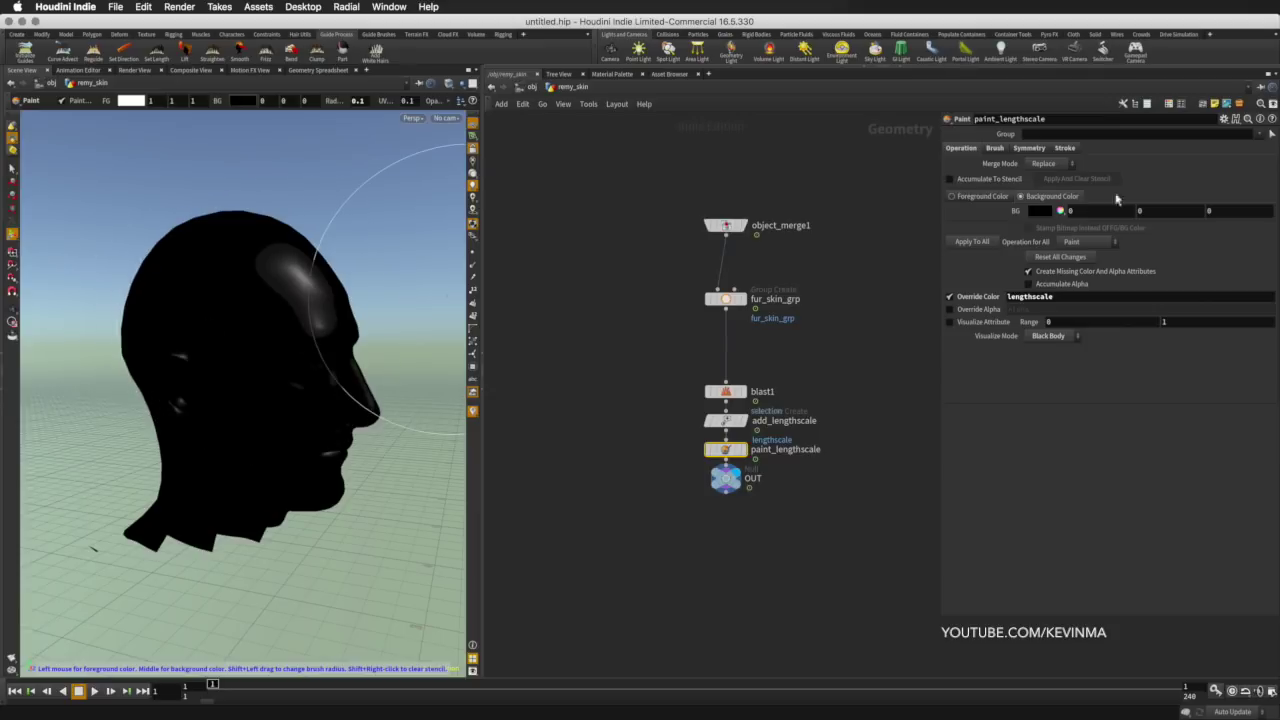
click(952, 196)
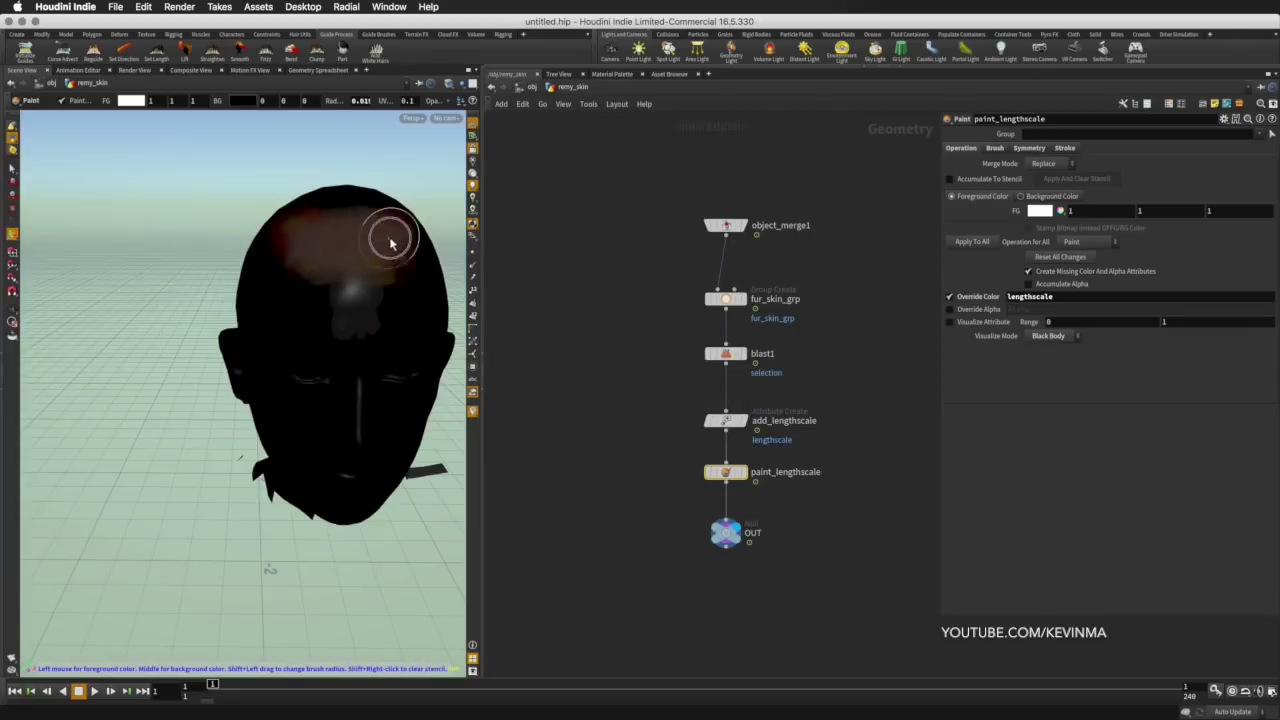
- Paint lengthscale in white over the top of the head with a small brush and show the mesh in wireframe
mouse_move(391, 229)
mouse_down()
mouse_move(400, 237)
mouse_move(263, 246)
mouse_move(381, 215)
mouse_move(306, 240)
mouse_up()
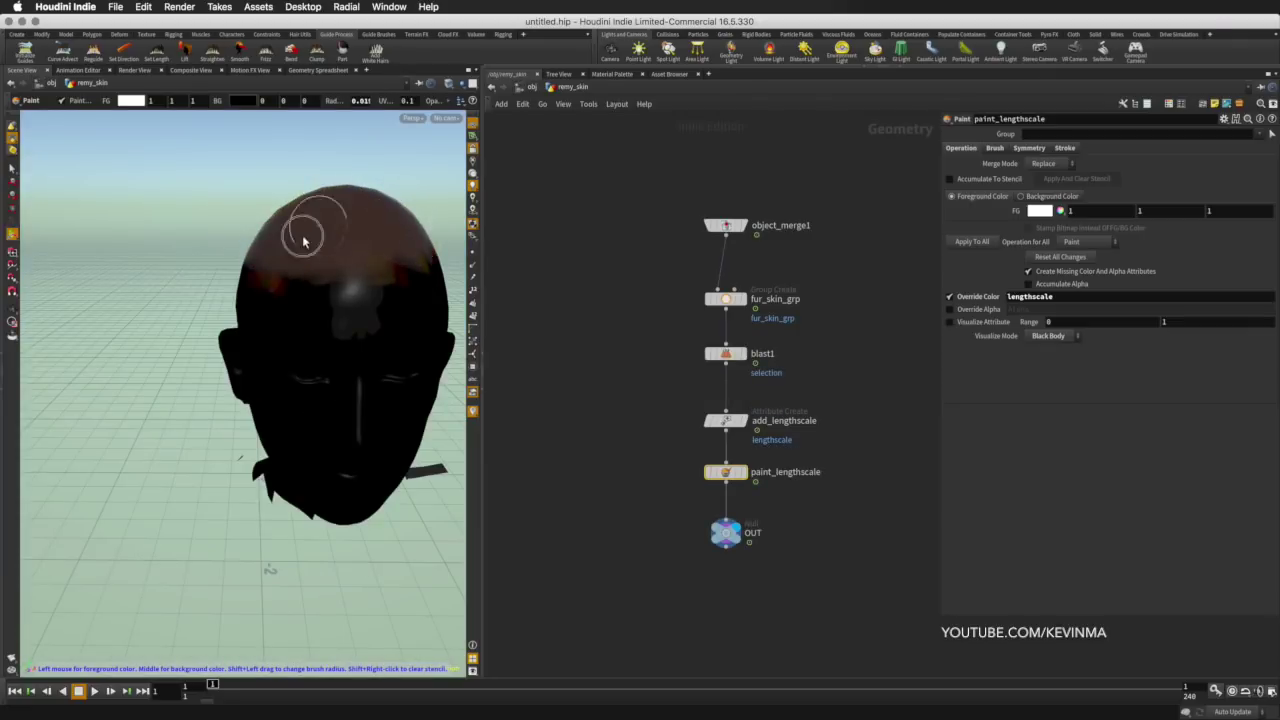
mouse_move(200, 279)
alt+mouse_down()
mouse_move(309, 261)
mouse_move(357, 191)
mouse_move(414, 206)
alt+mouse_up()
mouse_move(205, 228)
mouse_down()
mouse_move(171, 217)
mouse_move(219, 293)
mouse_move(371, 191)
mouse_move(360, 206)
mouse_move(177, 229)
mouse_move(115, 321)
mouse_move(329, 214)
mouse_move(184, 298)
mouse_up()
key(shift+w)
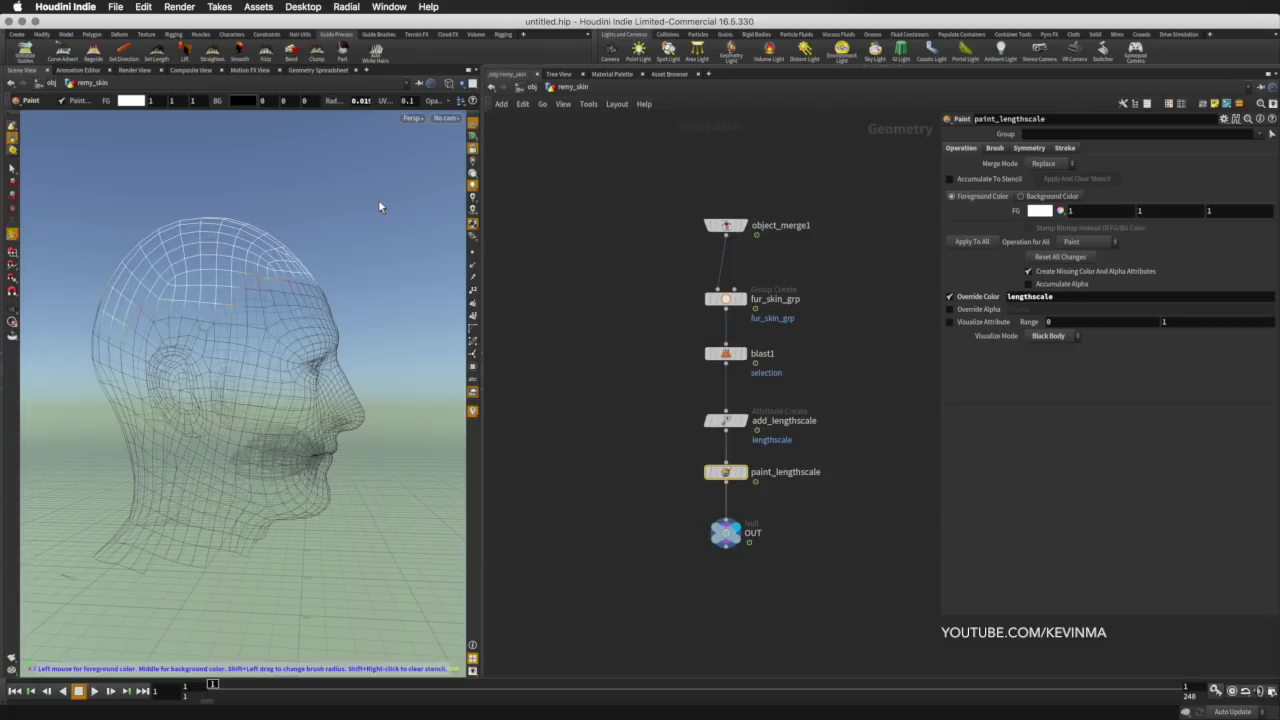
- With reflective symmetry on and far-side wires hidden, paint lengthscale over the back and sides of the scalp
click(448, 83)
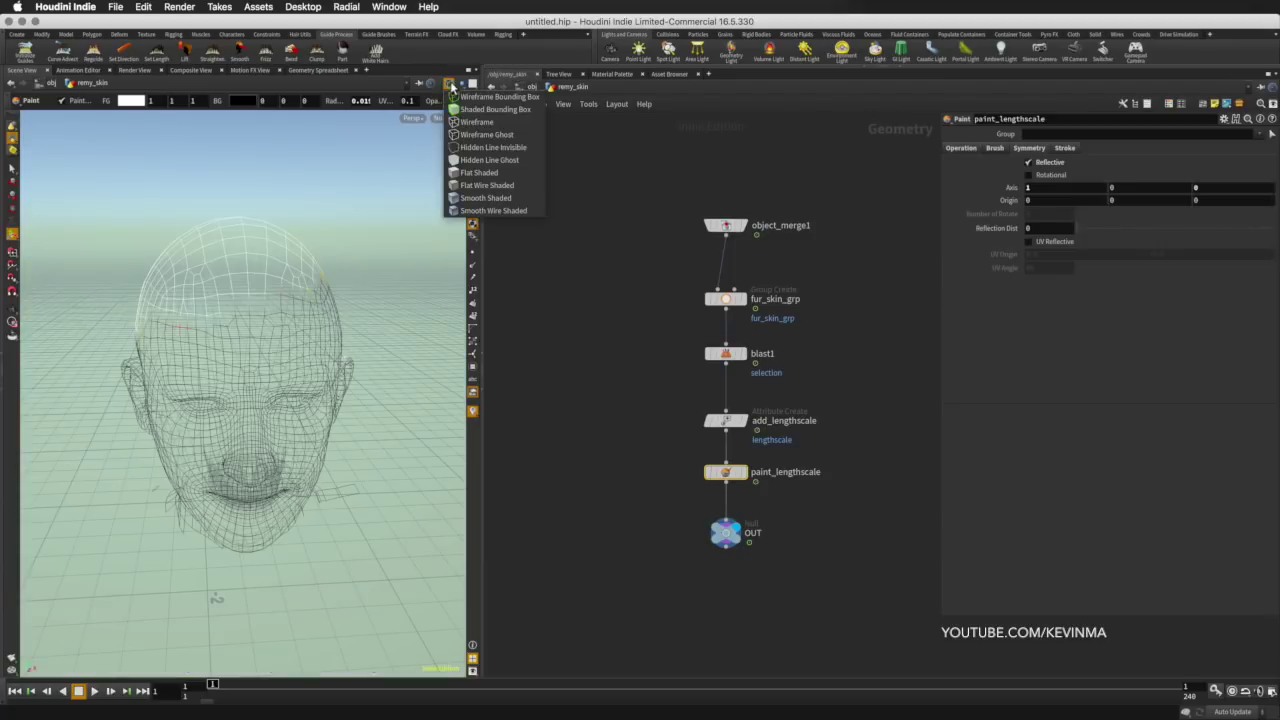
click(481, 173)
alt+drag(357, 214, 250, 290)
mouse_move(371, 189)
alt+mouse_down()
mouse_move(351, 189)
mouse_move(260, 282)
mouse_move(300, 327)
mouse_move(360, 284)
mouse_move(377, 326)
mouse_move(265, 178)
mouse_move(223, 189)
mouse_move(194, 363)
alt+mouse_up()
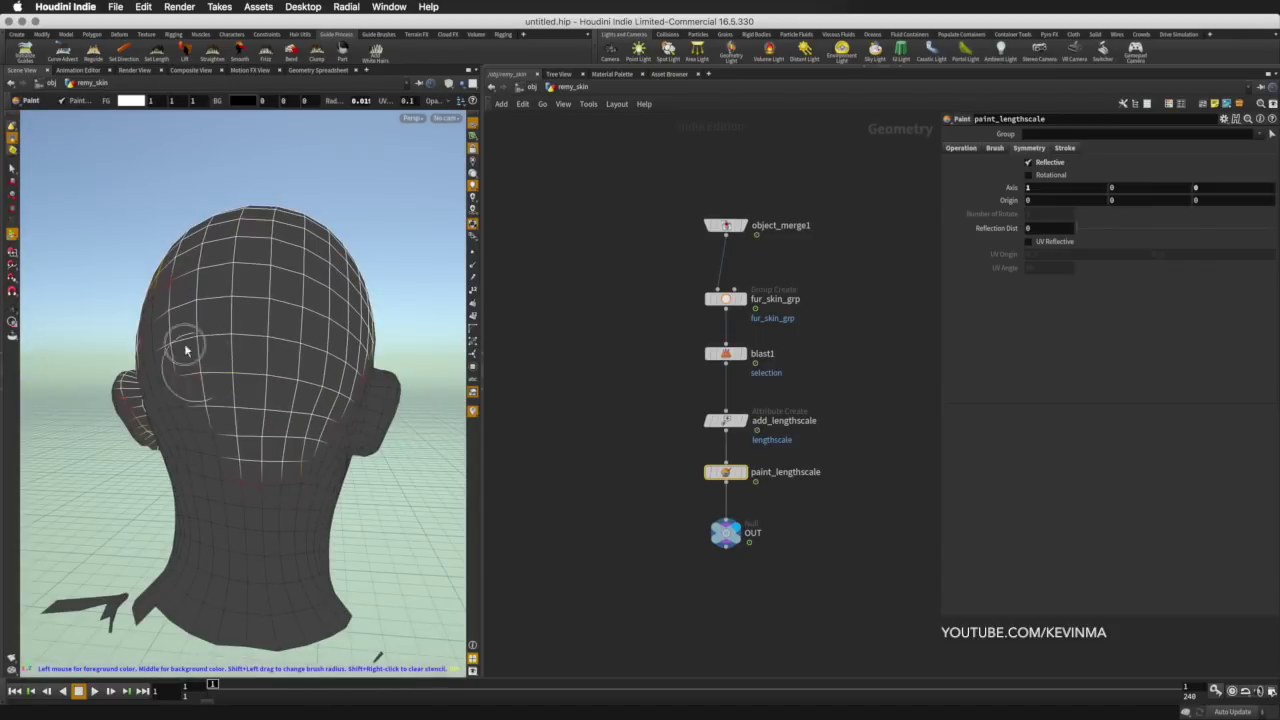
alt+drag(360, 202, 323, 249)
mouse_move(224, 276)
mouse_down()
mouse_move(229, 363)
mouse_move(213, 362)
mouse_up()
mouse_move(371, 234)
alt+mouse_down()
mouse_move(40, 206)
mouse_move(94, 177)
mouse_move(220, 222)
mouse_move(409, 217)
mouse_move(389, 194)
mouse_move(362, 297)
alt+mouse_up()
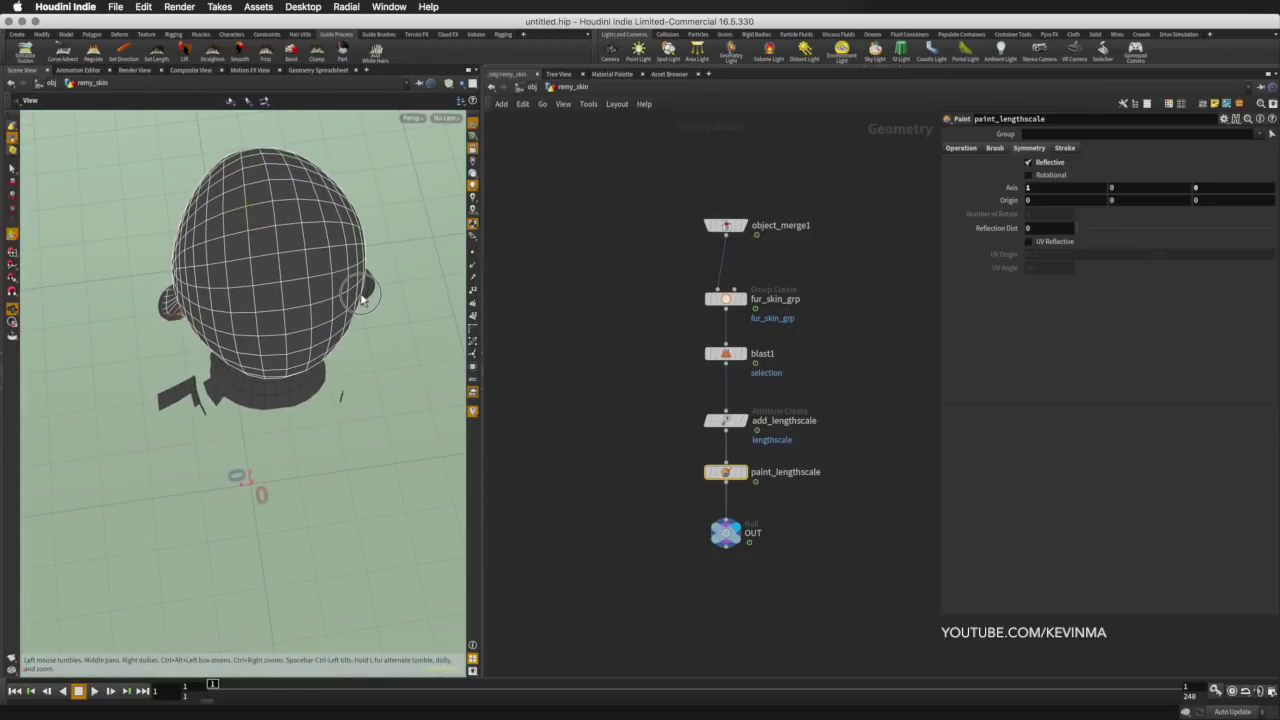
- Refine the painted lengthscale along the front hairline, using background color 0 and foreground color 1
click(973, 150)
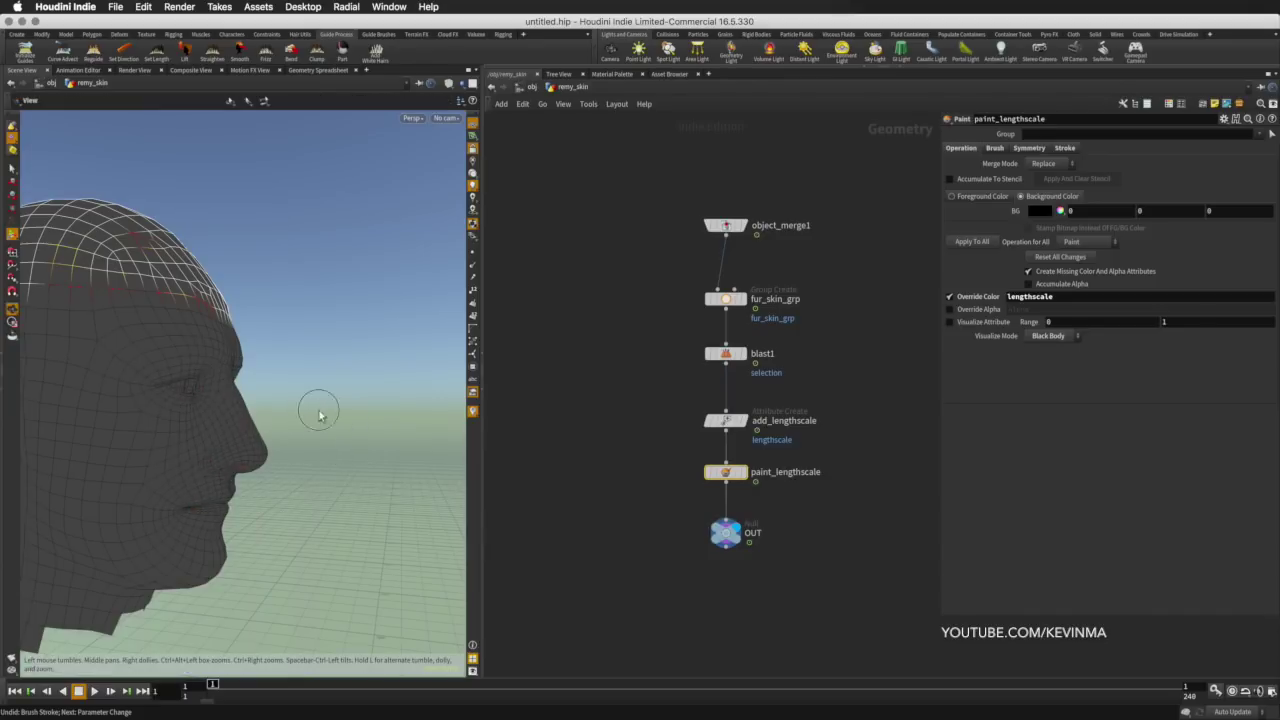
alt+drag(320, 414, 220, 417)
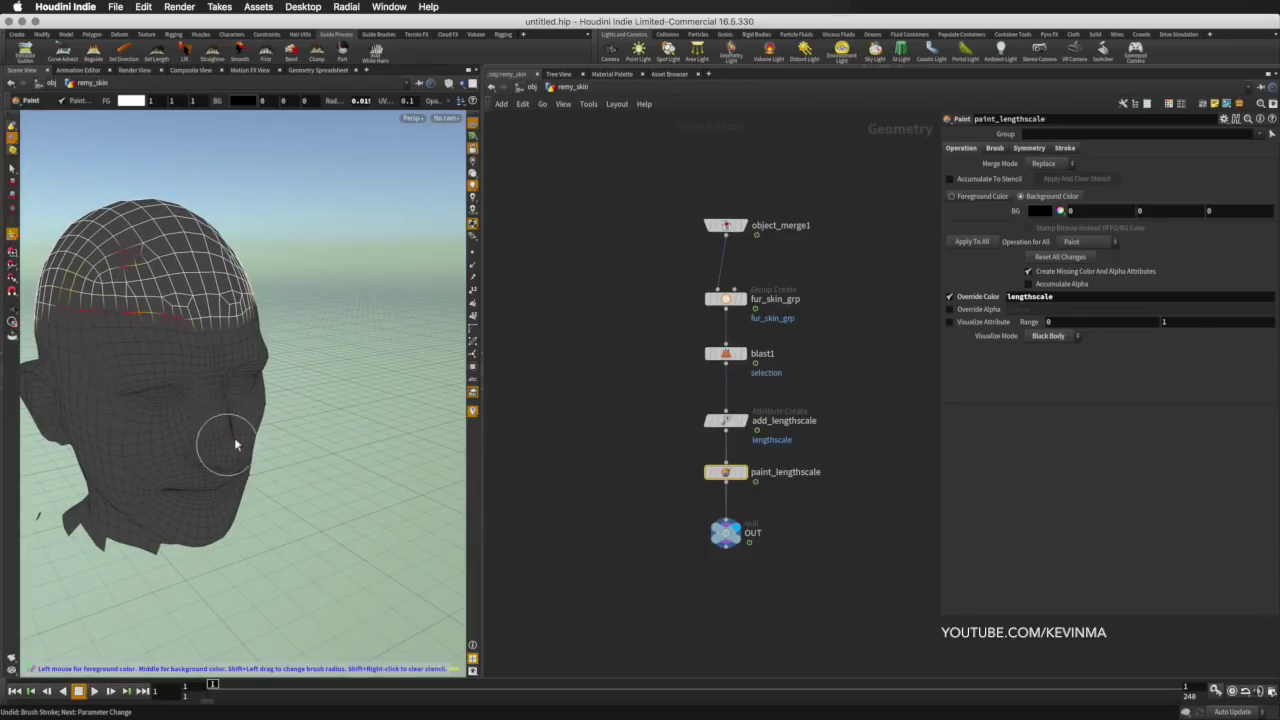
alt+drag(350, 402, 300, 325)
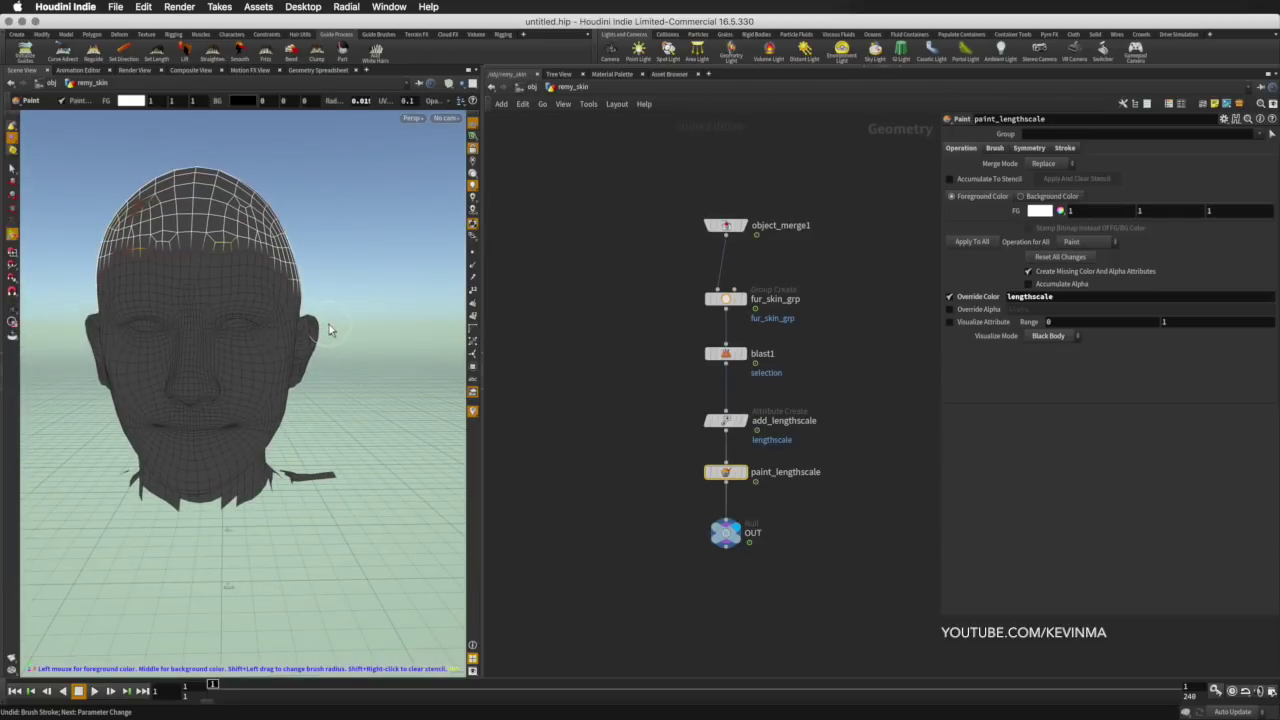
- Leave painting, return to object level, and display the haired head as Smooth Wire Shaded
click(571, 394)
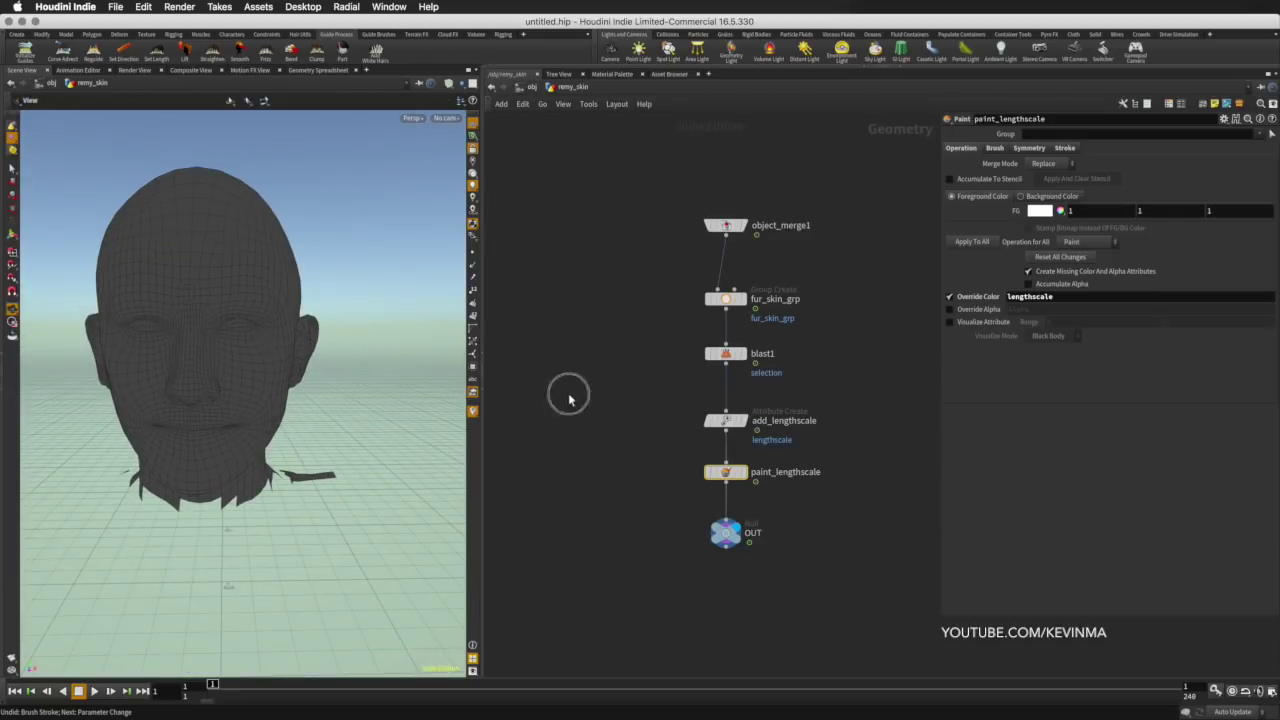
click(527, 88)
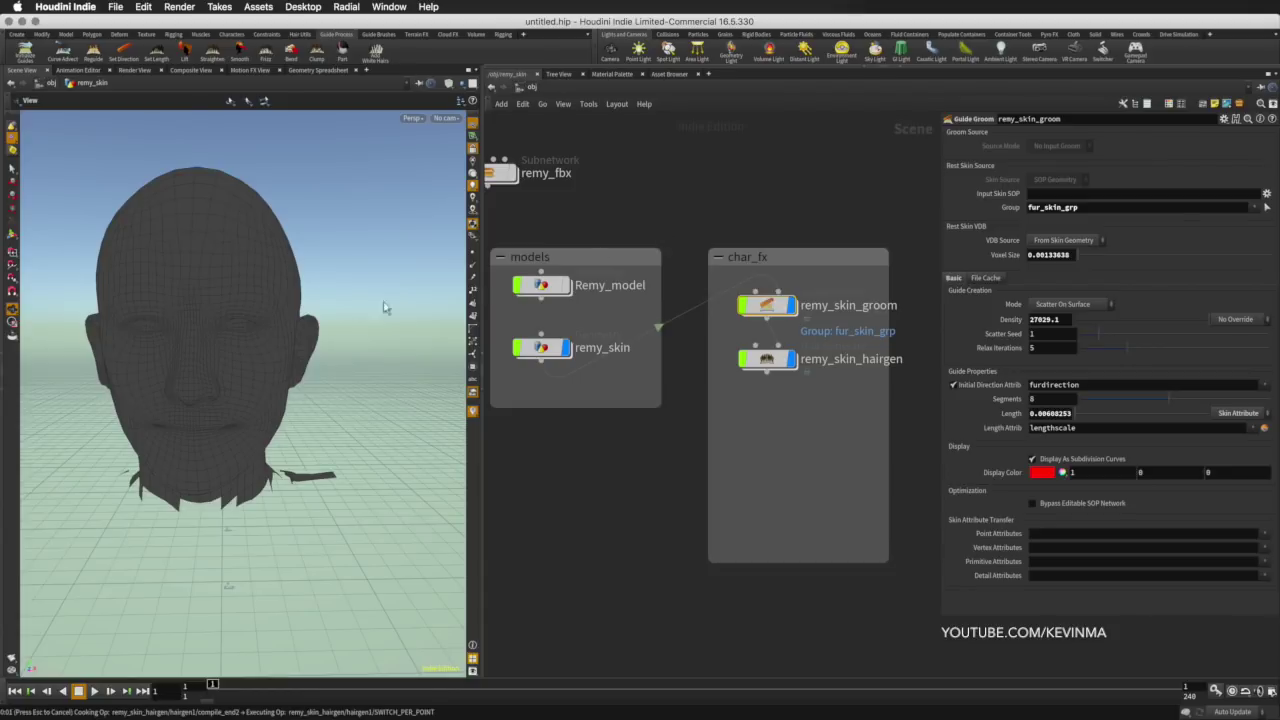
alt+drag(273, 278, 306, 320)
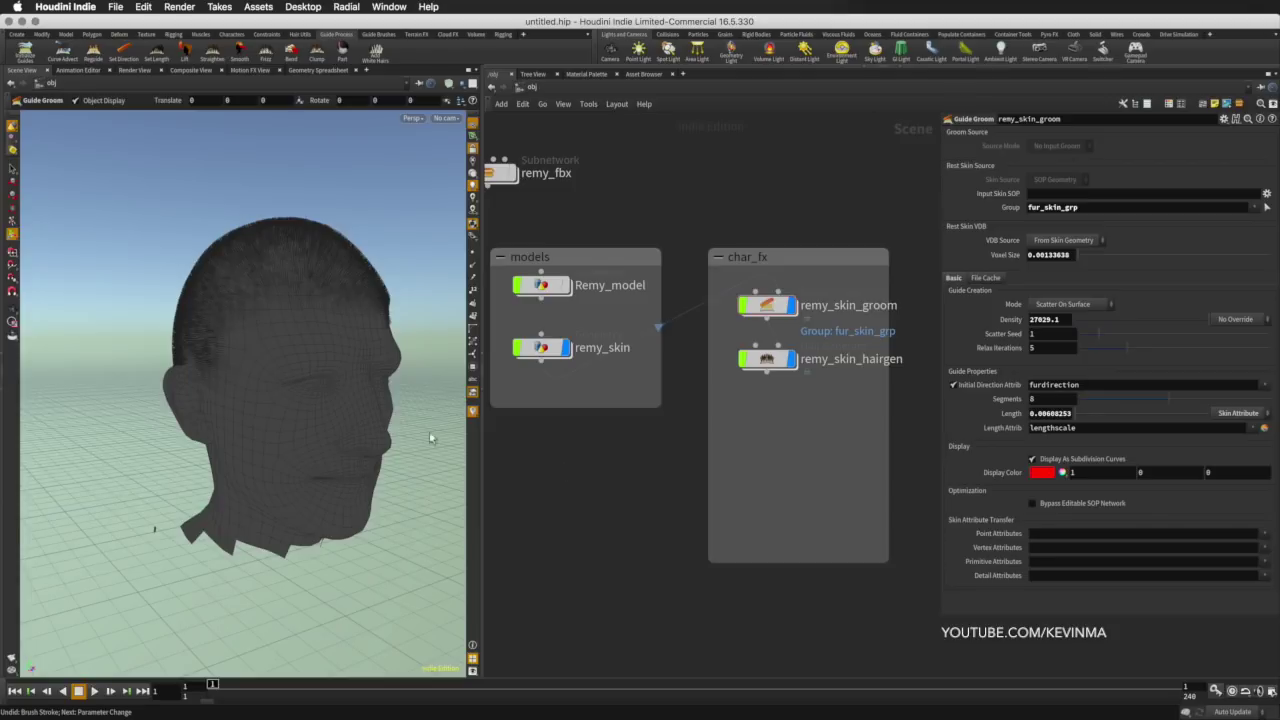
click(447, 85)
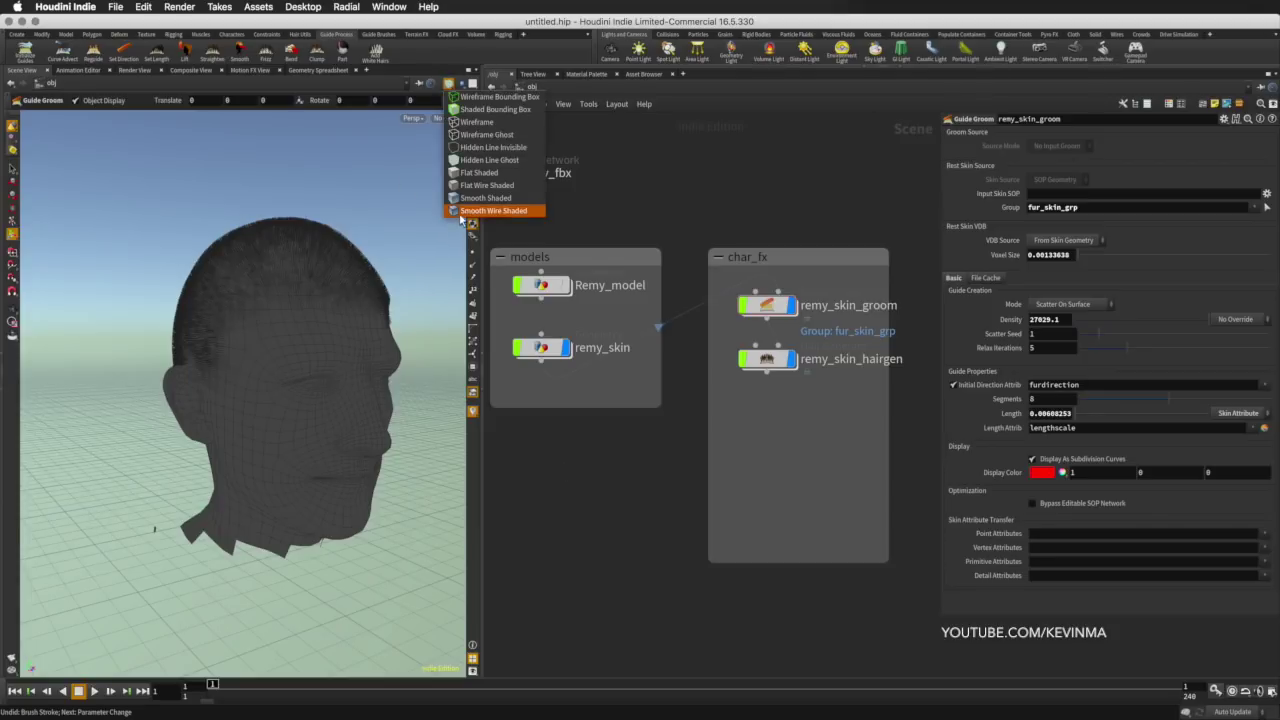
click(492, 211)
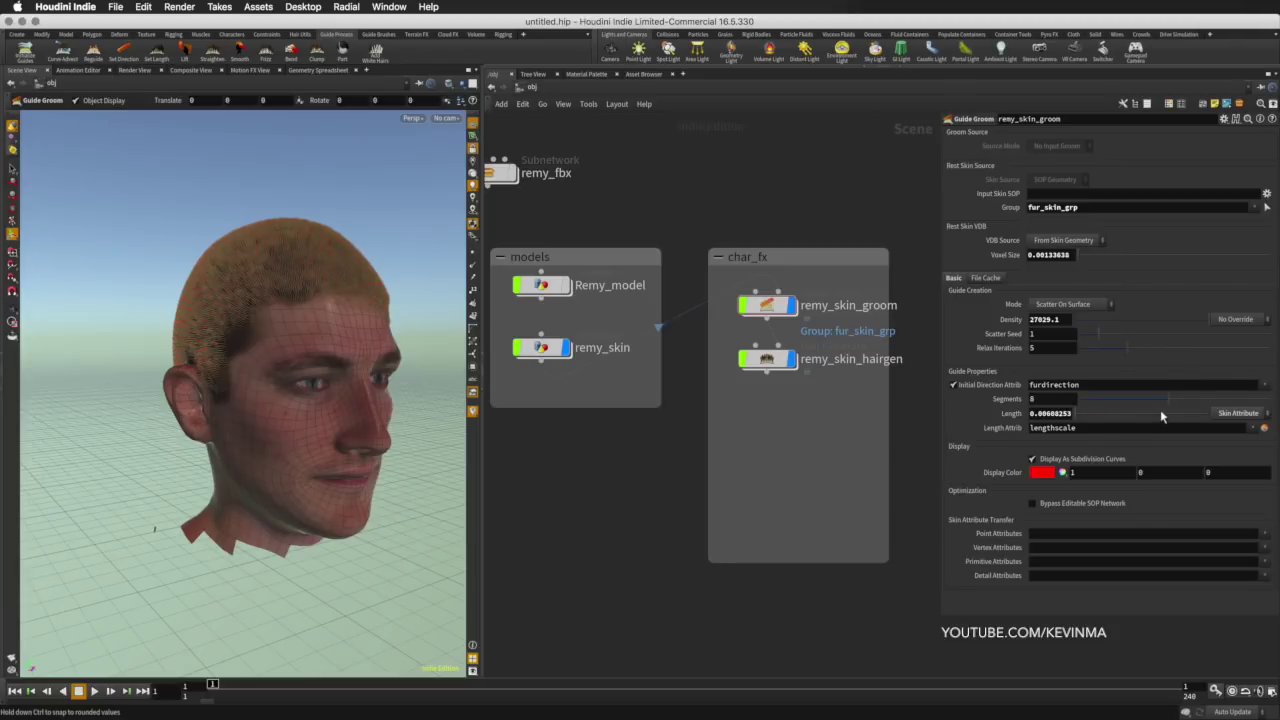
- Set remy_skin_groom's guide segments to 16 and the guide length to 0.057
drag(1192, 404, 1276, 400)
mouse_move(1096, 414)
mouse_down()
mouse_move(1128, 422)
mouse_move(1089, 420)
mouse_up()
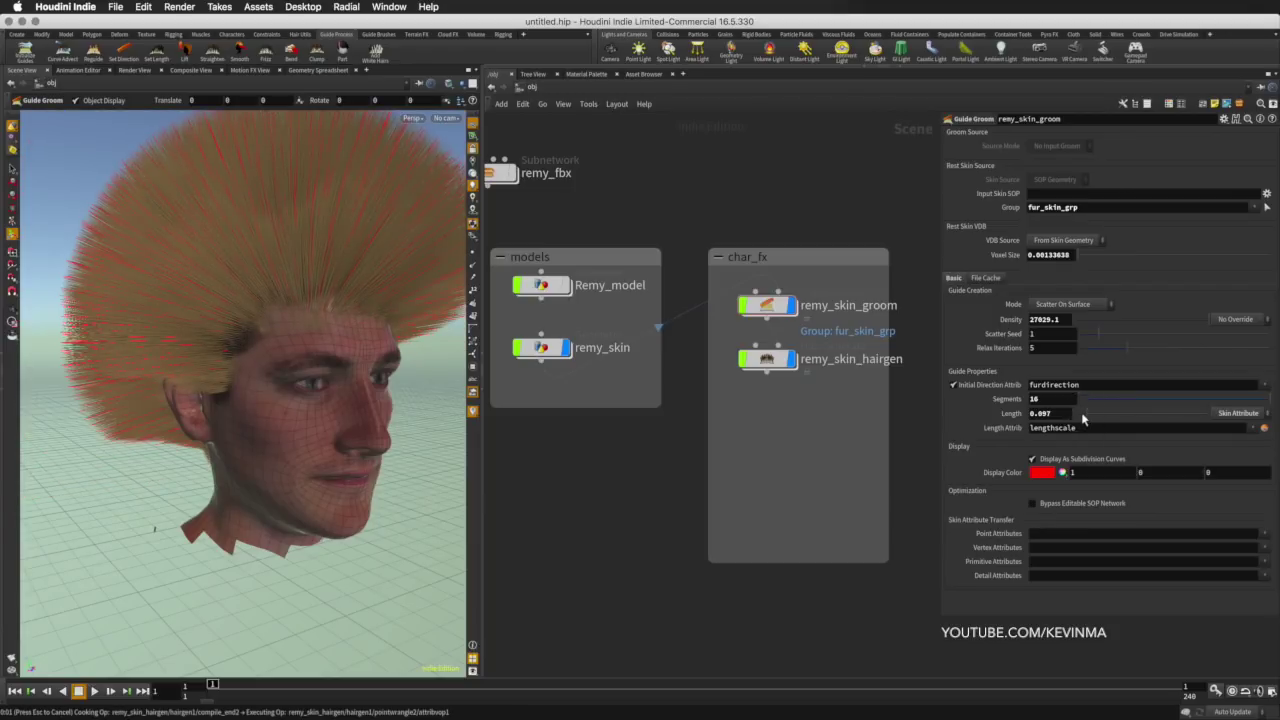
drag(1081, 412, 1086, 418)
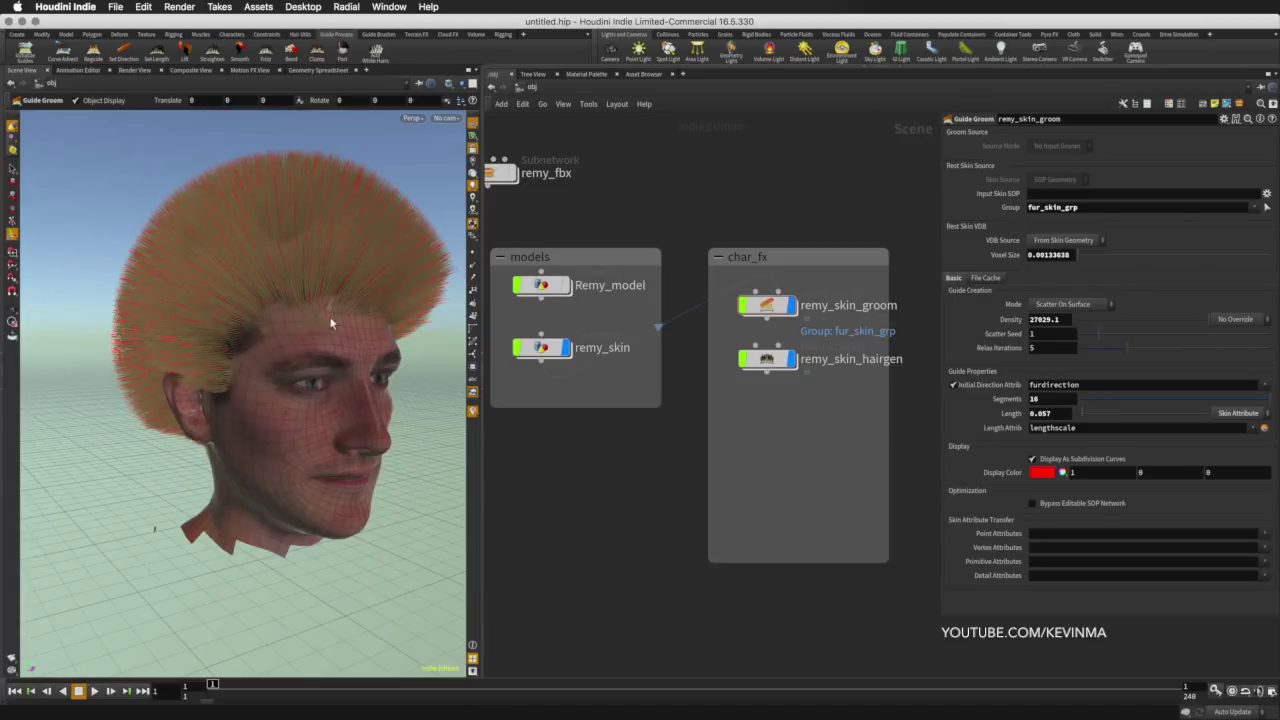
- Widen the scene view and set remy_skin_groom's guide density to 10000
drag(482, 451, 568, 450)
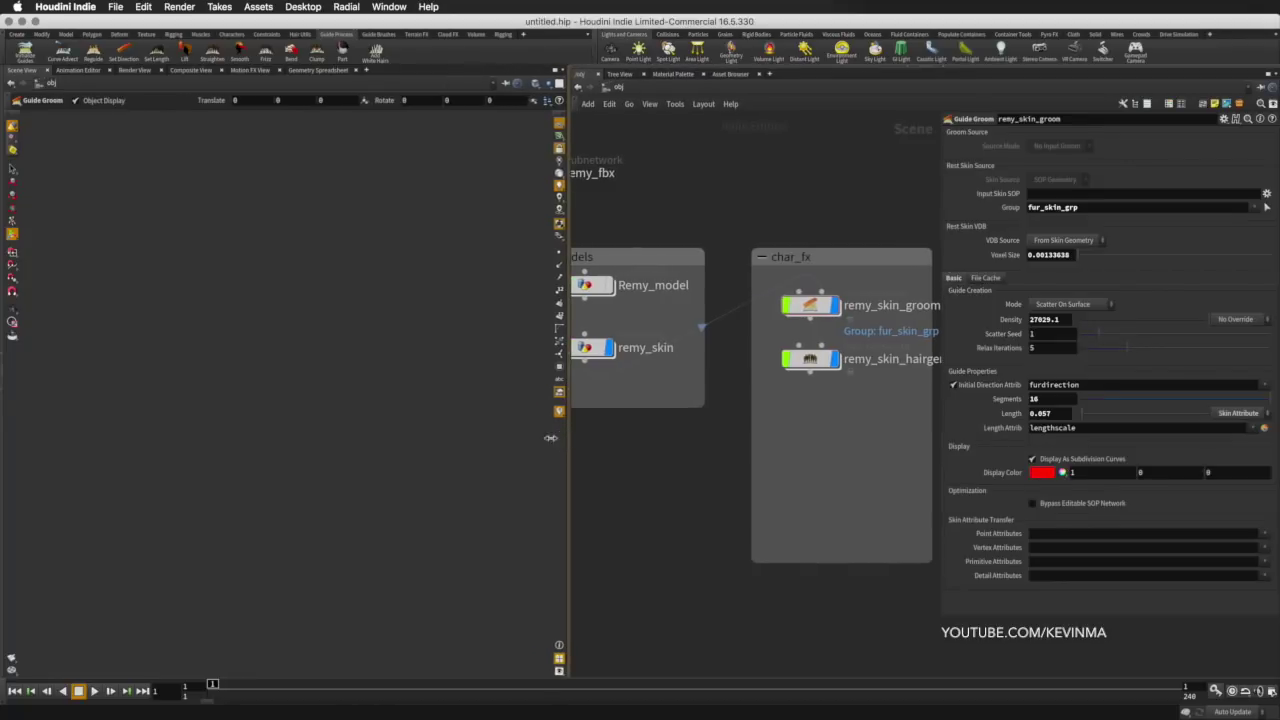
mouse_move(371, 334)
mouse_down()
mouse_move(349, 323)
mouse_move(523, 331)
mouse_move(371, 329)
mouse_up()
mouse_move(371, 329)
middle_down()
mouse_move(465, 316)
mouse_move(280, 326)
middle_up()
drag(358, 336, 363, 386)
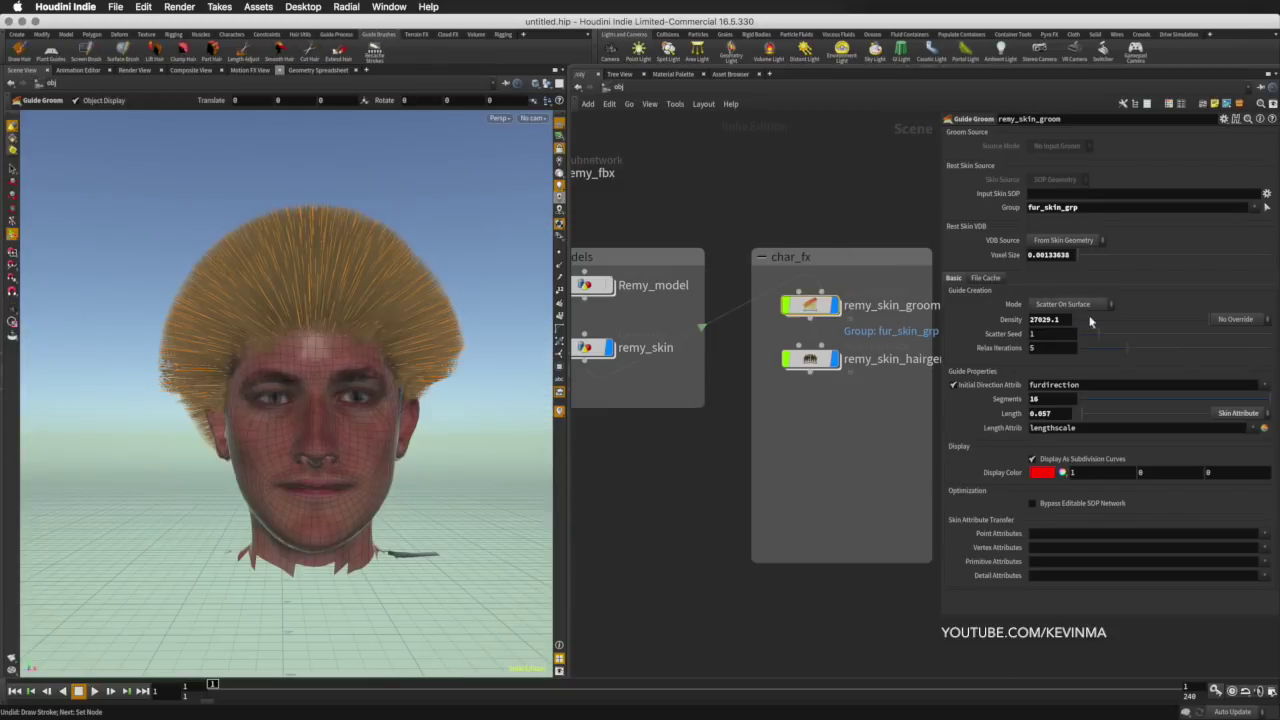
mouse_move(816, 310)
double_click(1064, 319)
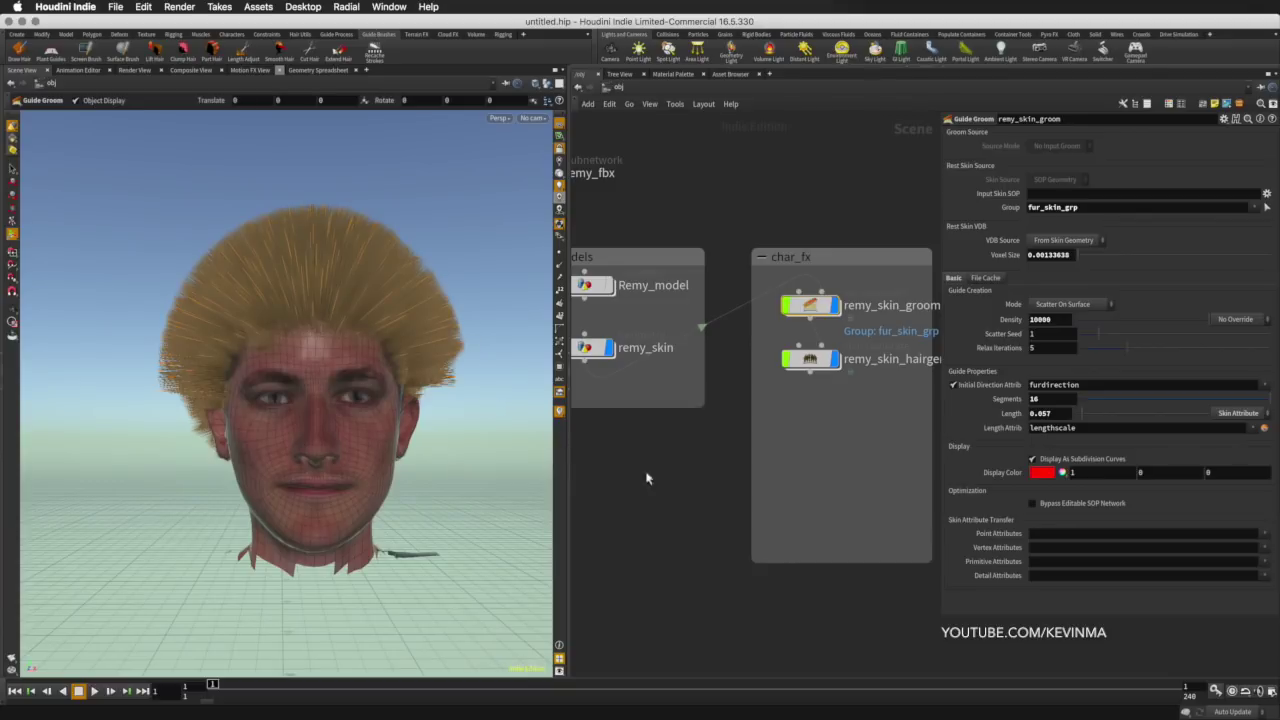
- Try trimming the side guides in remy_skin_groom with the Cut brush, with and without mirroring, undoing unwanted strokes
double_click(800, 310)
mouse_move(507, 308)
mouse_down()
mouse_move(444, 392)
mouse_move(448, 422)
mouse_up()
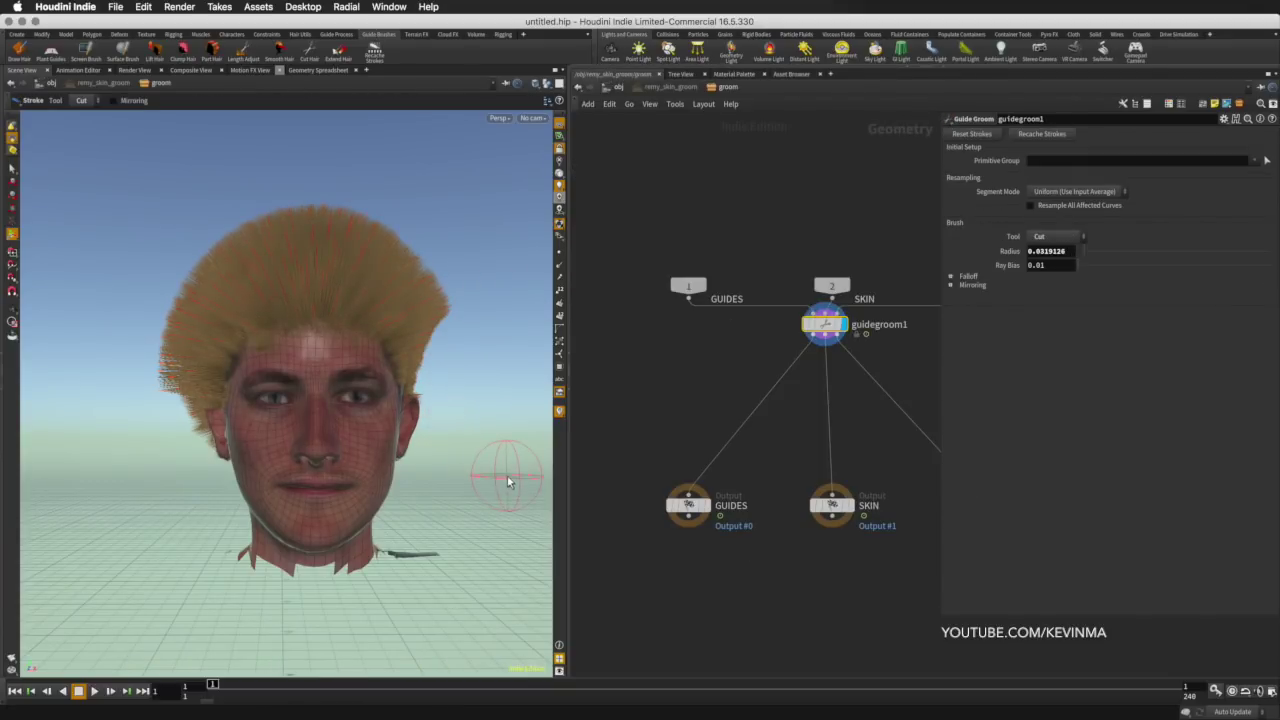
click(951, 286)
key(super+z)
click(1041, 300)
drag(494, 292, 456, 430)
key(super+z)
mouse_move(479, 458)
mouse_down()
mouse_move(143, 480)
mouse_move(338, 550)
mouse_move(291, 523)
mouse_move(209, 523)
mouse_move(334, 549)
mouse_move(390, 469)
mouse_move(374, 480)
mouse_move(414, 400)
mouse_up()
mouse_move(369, 482)
mouse_down()
mouse_move(368, 444)
mouse_move(440, 443)
mouse_move(446, 457)
mouse_move(423, 316)
mouse_move(426, 352)
mouse_up()
mouse_move(423, 308)
mouse_down()
mouse_move(347, 428)
mouse_move(334, 506)
mouse_up()
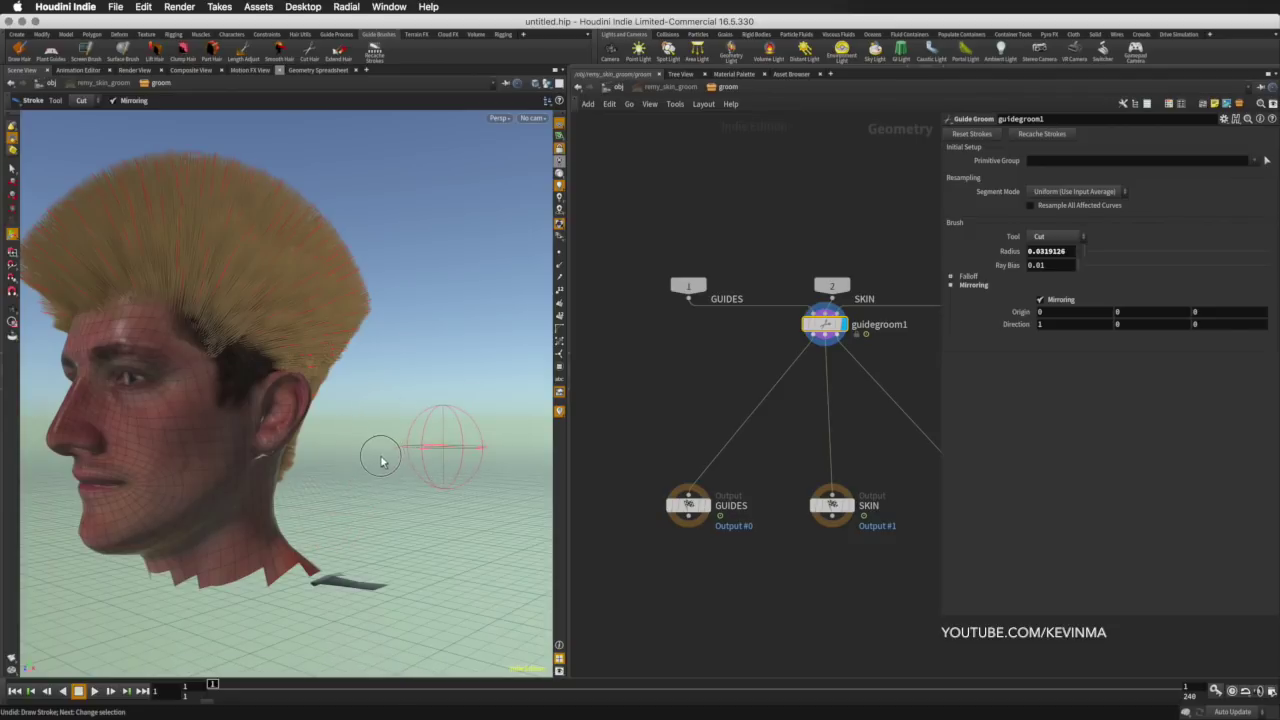
alt+drag(435, 440, 497, 457)
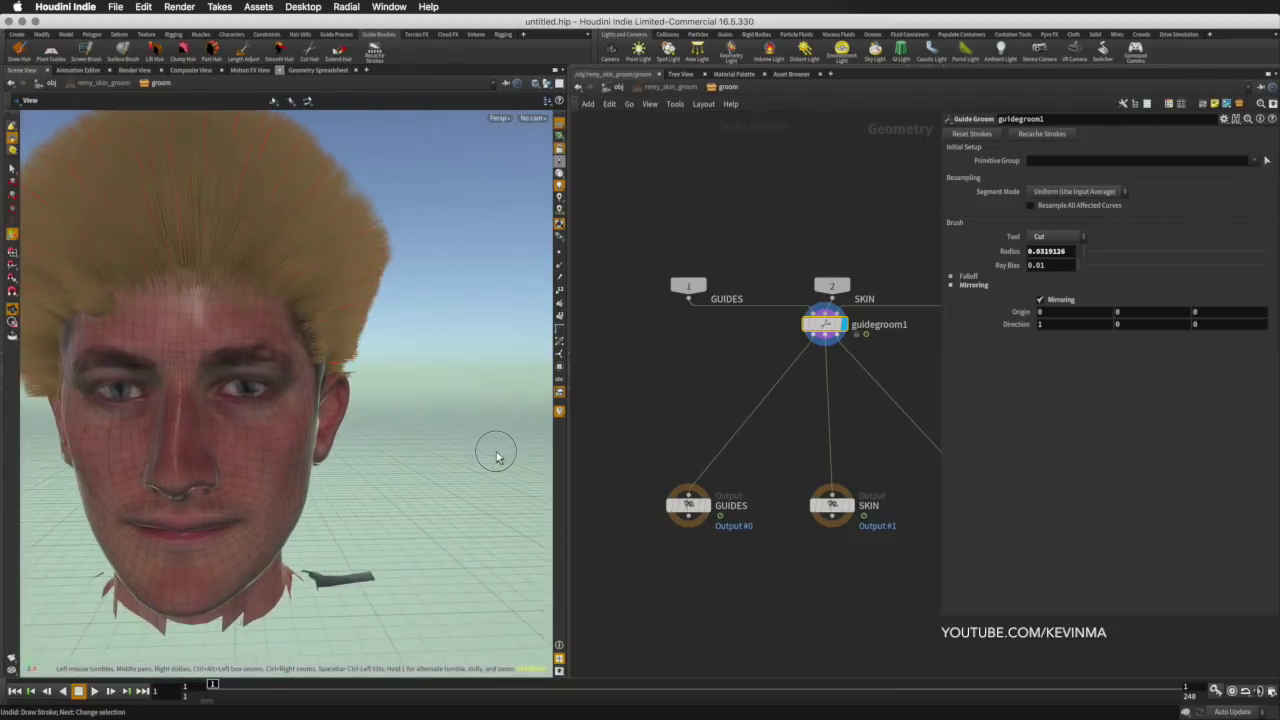
- Choose the Screen Brush, return to object level, and set remy_skin_hairgen's density to 30000
click(86, 58)
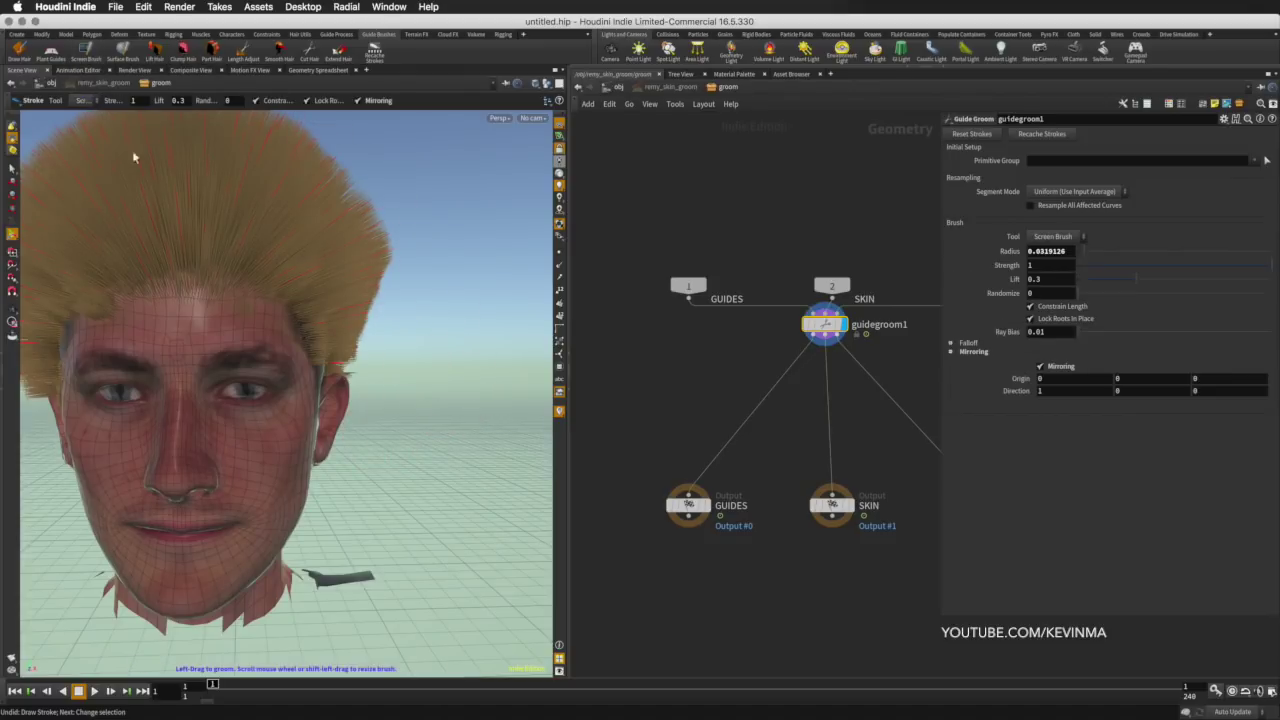
click(620, 87)
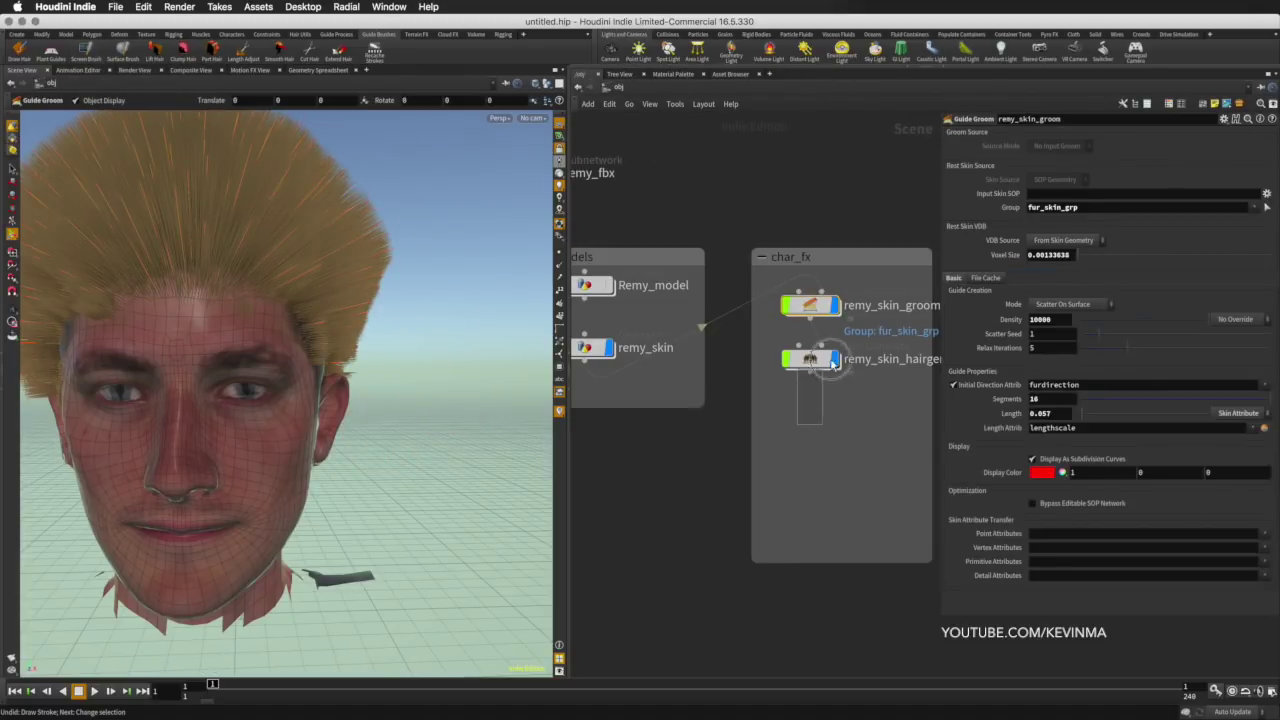
click(833, 361)
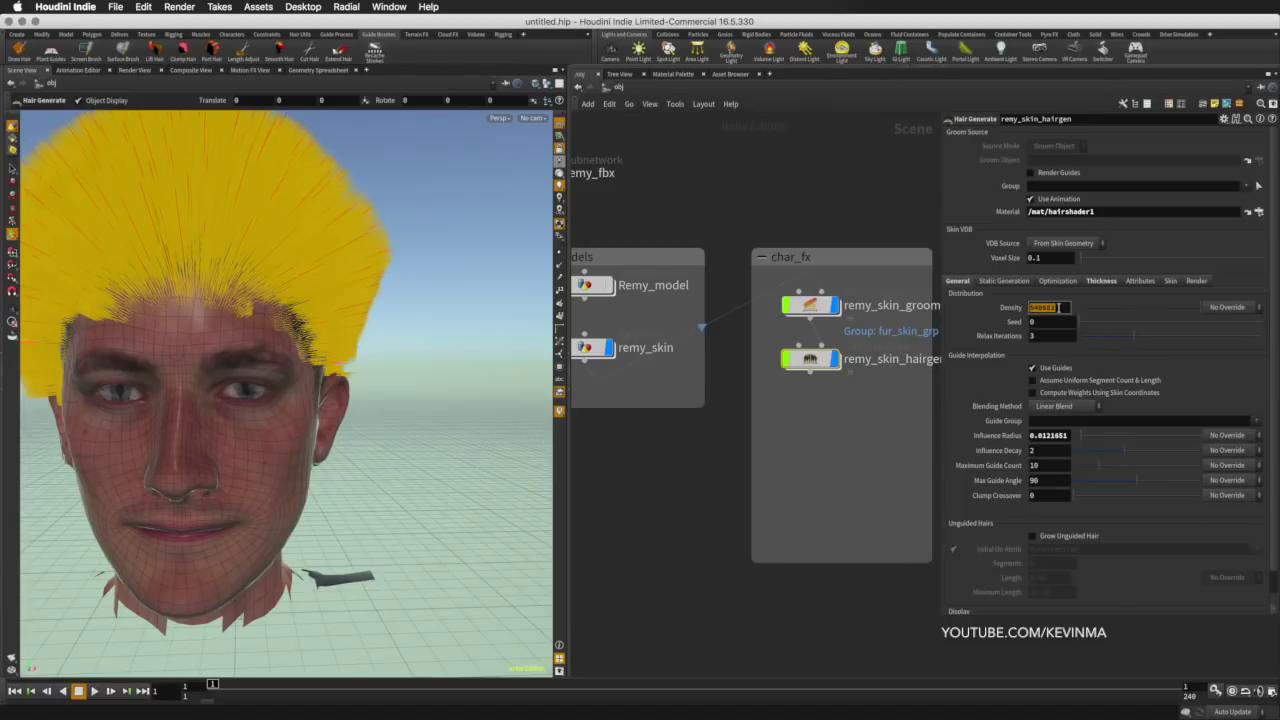
click(1062, 307)
text(30000)
key(Return)
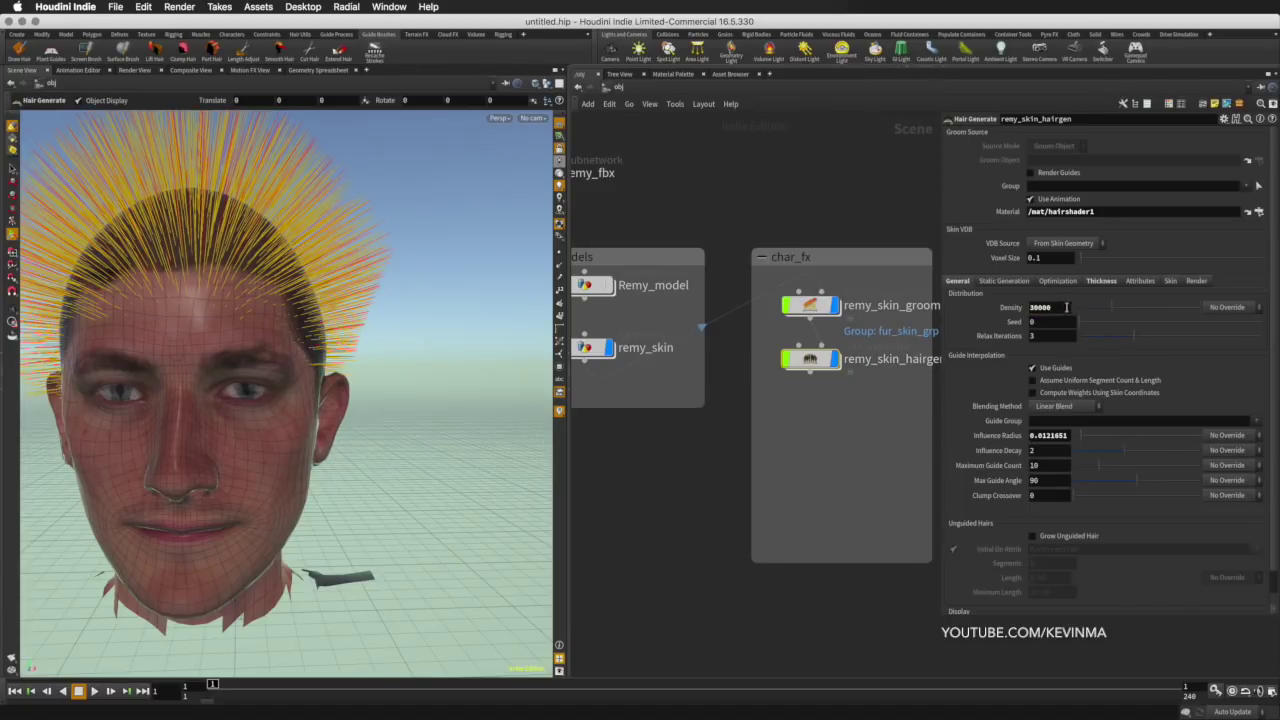
- Reopen remy_skin_groom's guides and comb the upright hair over the top and sides with the Screen Brush at strength 1
double_click(810, 305)
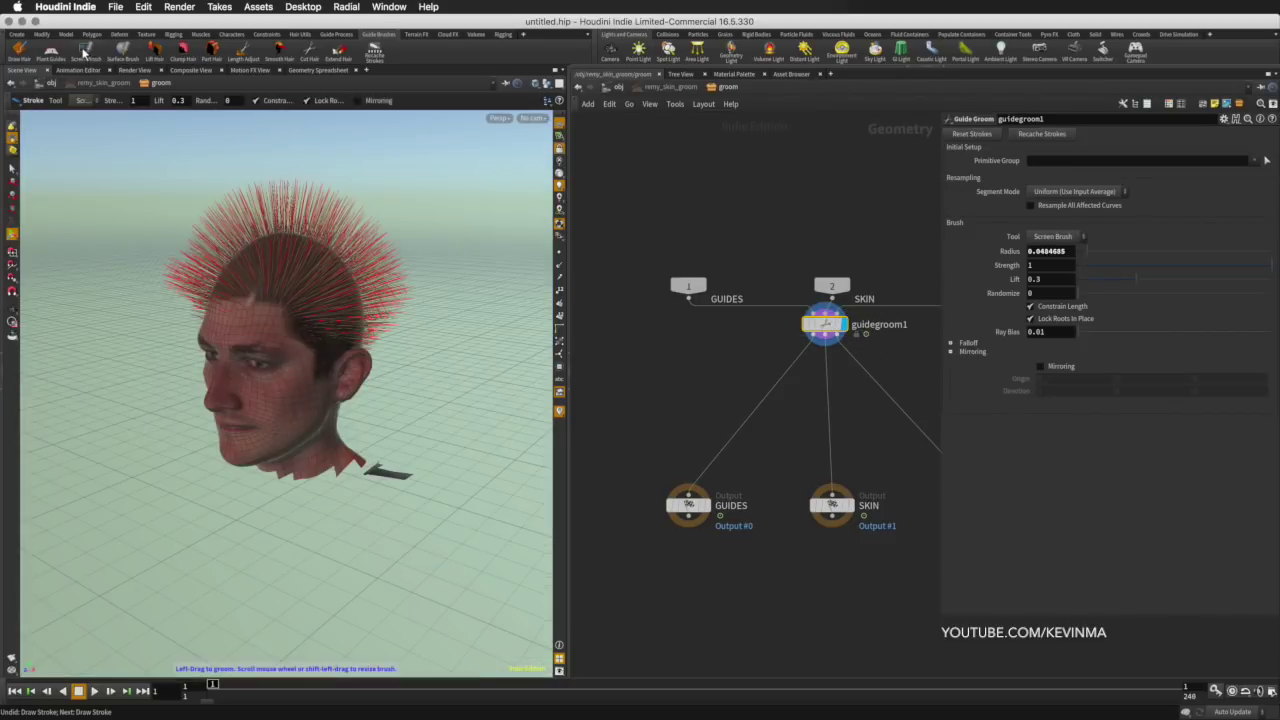
alt+right_drag(463, 217, 491, 234)
mouse_move(190, 282)
mouse_down()
mouse_move(331, 274)
mouse_move(347, 338)
mouse_move(383, 346)
mouse_up()
drag(331, 192, 440, 254)
alt+drag(388, 200, 318, 208)
mouse_move(318, 208)
mouse_down()
mouse_move(457, 283)
mouse_move(421, 370)
mouse_up()
mouse_move(340, 326)
alt+mouse_down()
mouse_move(491, 200)
mouse_move(468, 172)
alt+mouse_up()
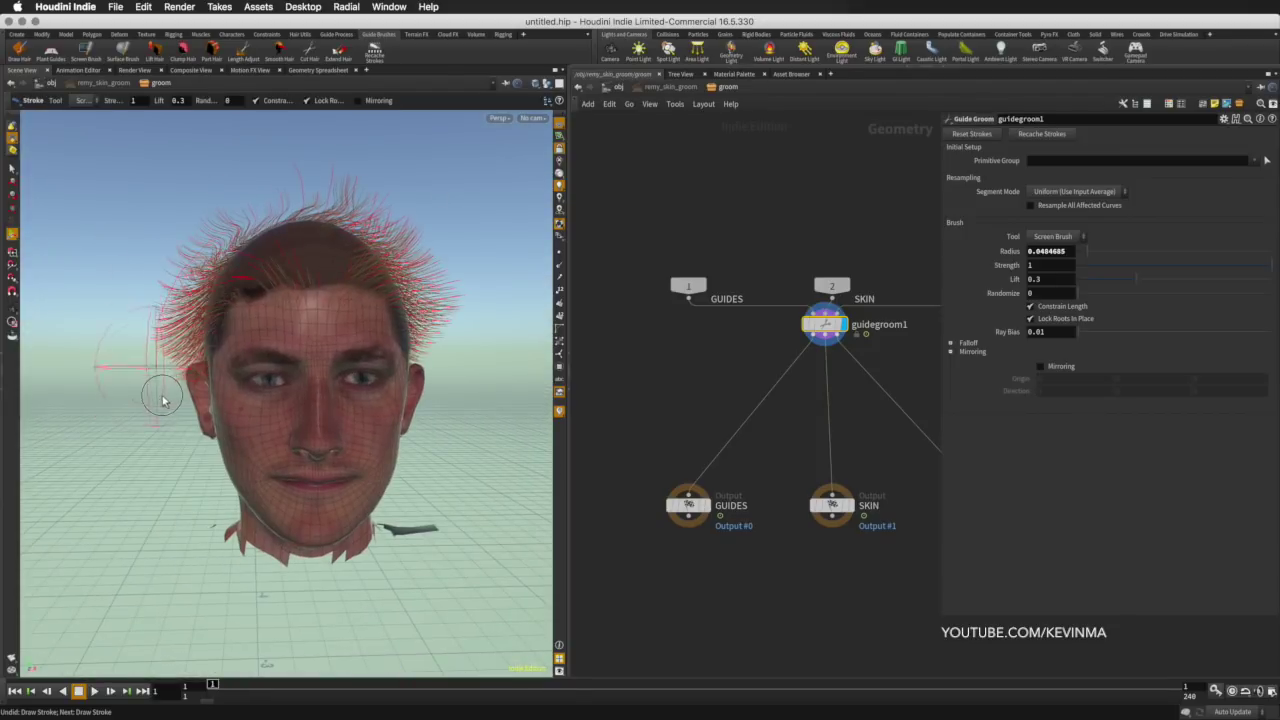
mouse_move(143, 257)
mouse_down()
mouse_move(286, 214)
mouse_move(380, 214)
mouse_move(395, 195)
mouse_up()
- Set the Screen Brush strength to 0.21 and comb the guides down along the top and sides of the head
click(1118, 265)
mouse_move(271, 229)
mouse_down()
mouse_move(370, 240)
mouse_move(465, 366)
mouse_up()
mouse_move(177, 284)
mouse_down()
mouse_move(175, 363)
mouse_move(154, 352)
mouse_up()
alt+drag(410, 195, 435, 345)
alt+drag(150, 385, 280, 223)
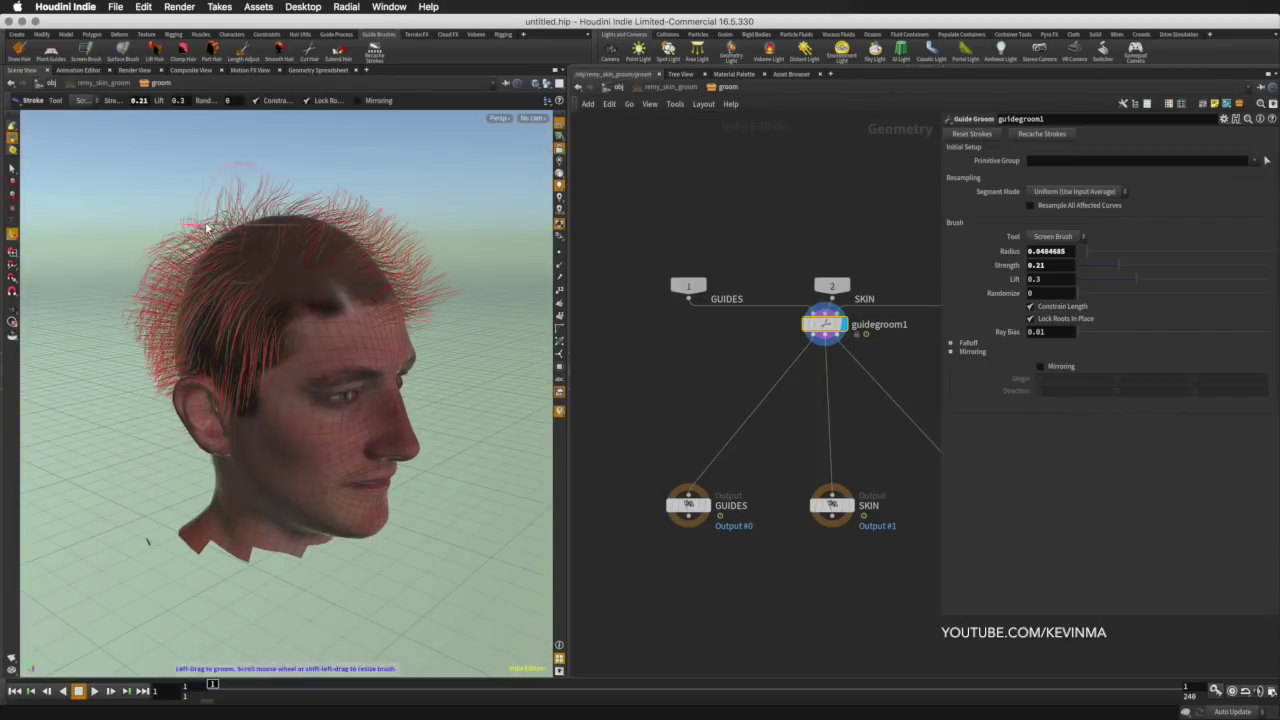
drag(195, 262, 205, 395)
drag(266, 338, 252, 395)
- Groom the remaining guides over the crown, back and nape with the Screen Brush, and switch to the Lift brush
alt+drag(400, 189, 265, 235)
mouse_move(265, 225)
mouse_down()
mouse_move(417, 250)
mouse_move(440, 268)
mouse_up()
drag(240, 200, 349, 224)
mouse_move(205, 218)
mouse_down()
mouse_move(394, 237)
mouse_move(443, 260)
mouse_move(186, 206)
mouse_move(100, 160)
mouse_up()
alt+drag(230, 165, 480, 150)
mouse_move(362, 372)
alt+mouse_down()
mouse_move(320, 280)
mouse_move(395, 388)
alt+mouse_up()
alt+drag(409, 323, 391, 251)
mouse_move(371, 189)
alt+mouse_down()
mouse_move(131, 294)
mouse_move(149, 380)
mouse_move(191, 434)
alt+mouse_up()
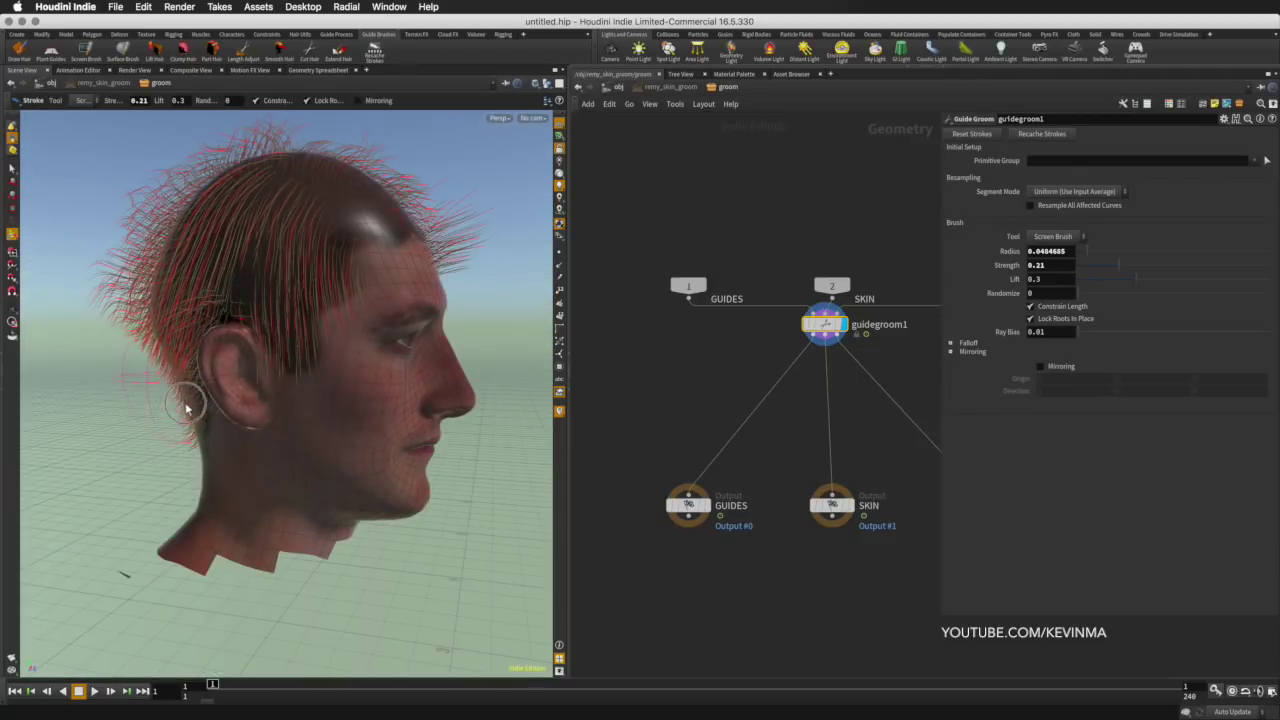
drag(135, 292, 140, 377)
mouse_move(504, 290)
alt+mouse_down()
mouse_move(574, 320)
mouse_move(447, 215)
alt+mouse_up()
click(153, 54)
mouse_move(491, 177)
alt+mouse_down()
mouse_move(340, 165)
mouse_move(517, 214)
mouse_move(97, 210)
mouse_move(451, 280)
alt+mouse_up()
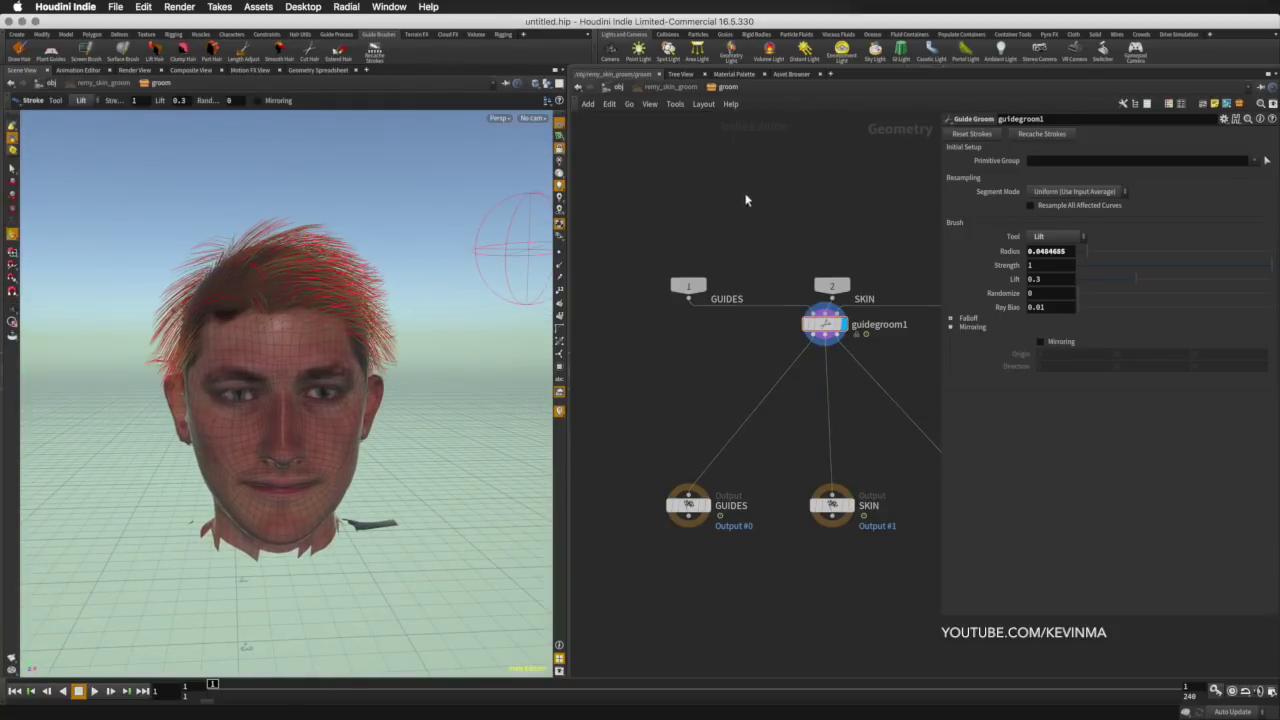
- Return to object level and set remy_skin_hairgen's density to 300000
click(631, 88)
click(810, 358)
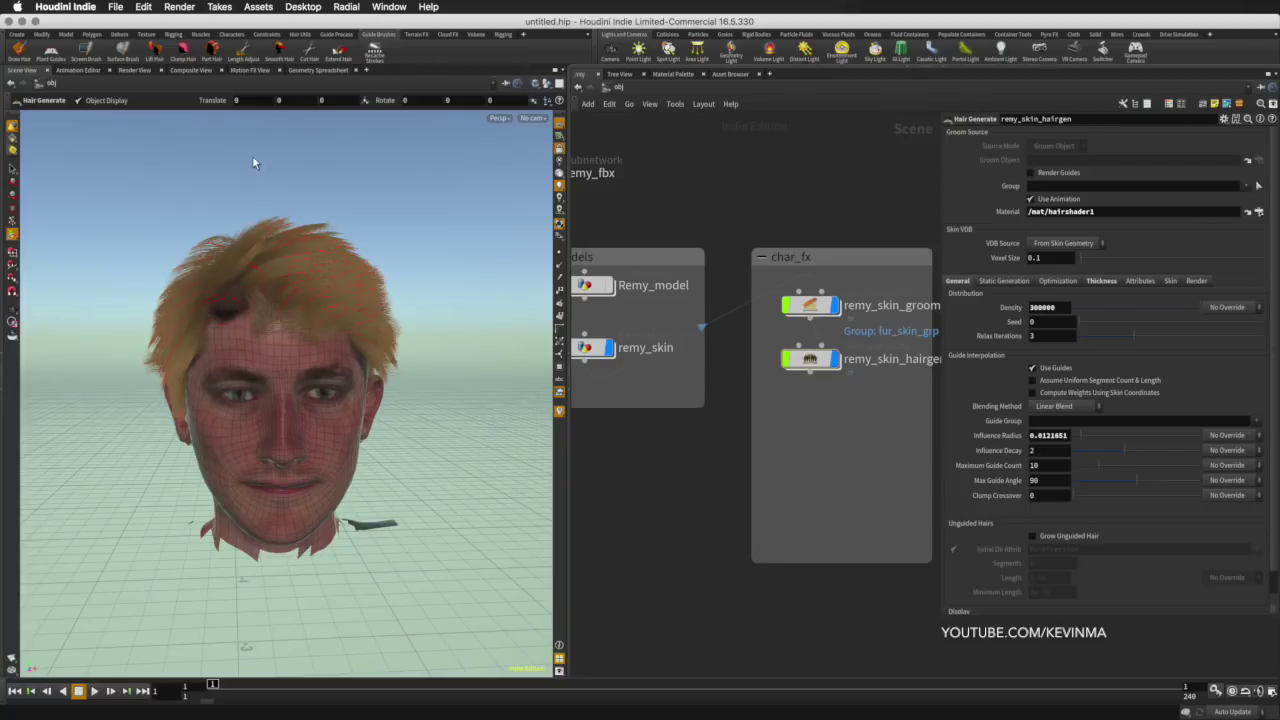
key(Escape)
mouse_move(429, 297)
mouse_down()
mouse_move(443, 286)
mouse_move(437, 295)
mouse_up()
key(Return)
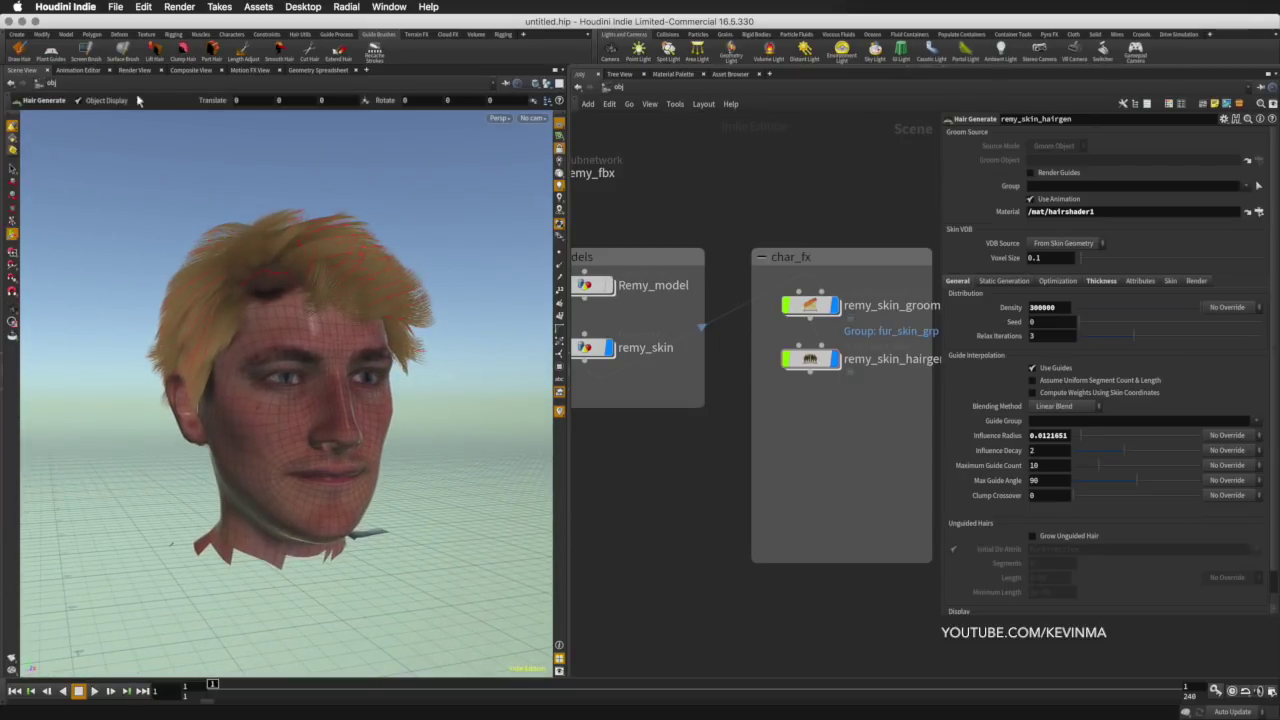
- Start a render of the haired head through /obj/cam1
click(134, 70)
click(33, 87)
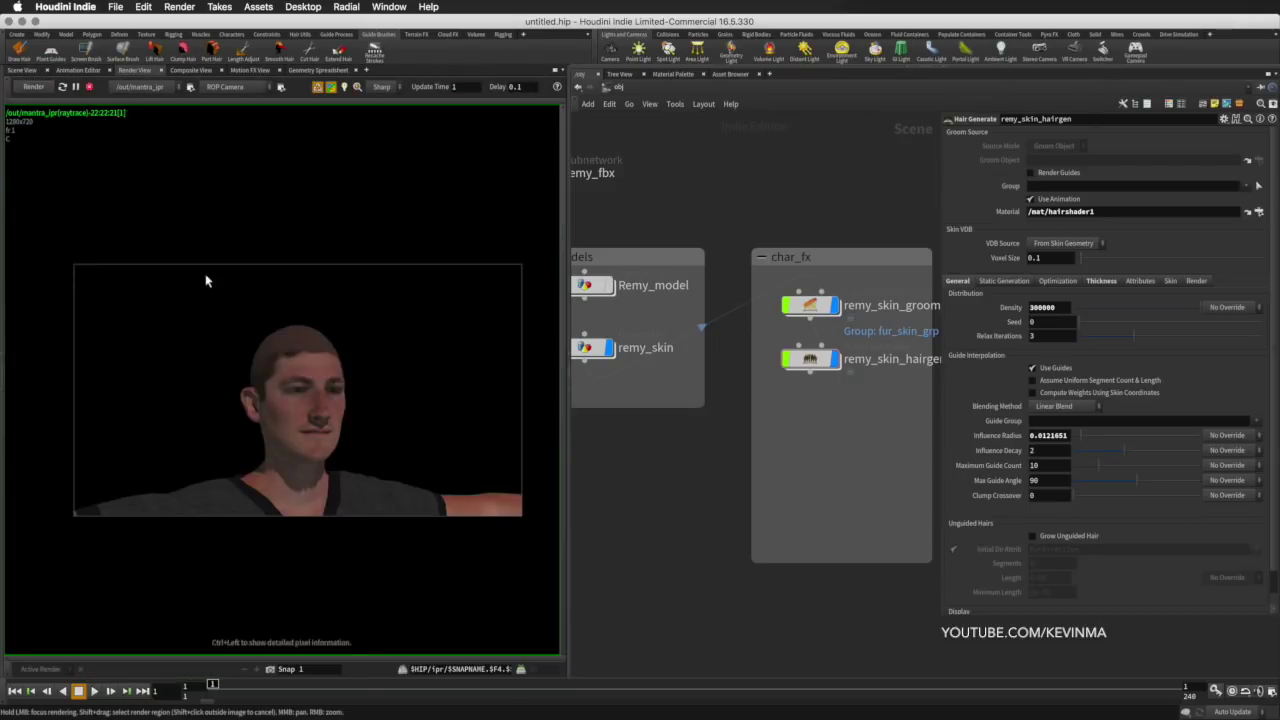
click(239, 88)
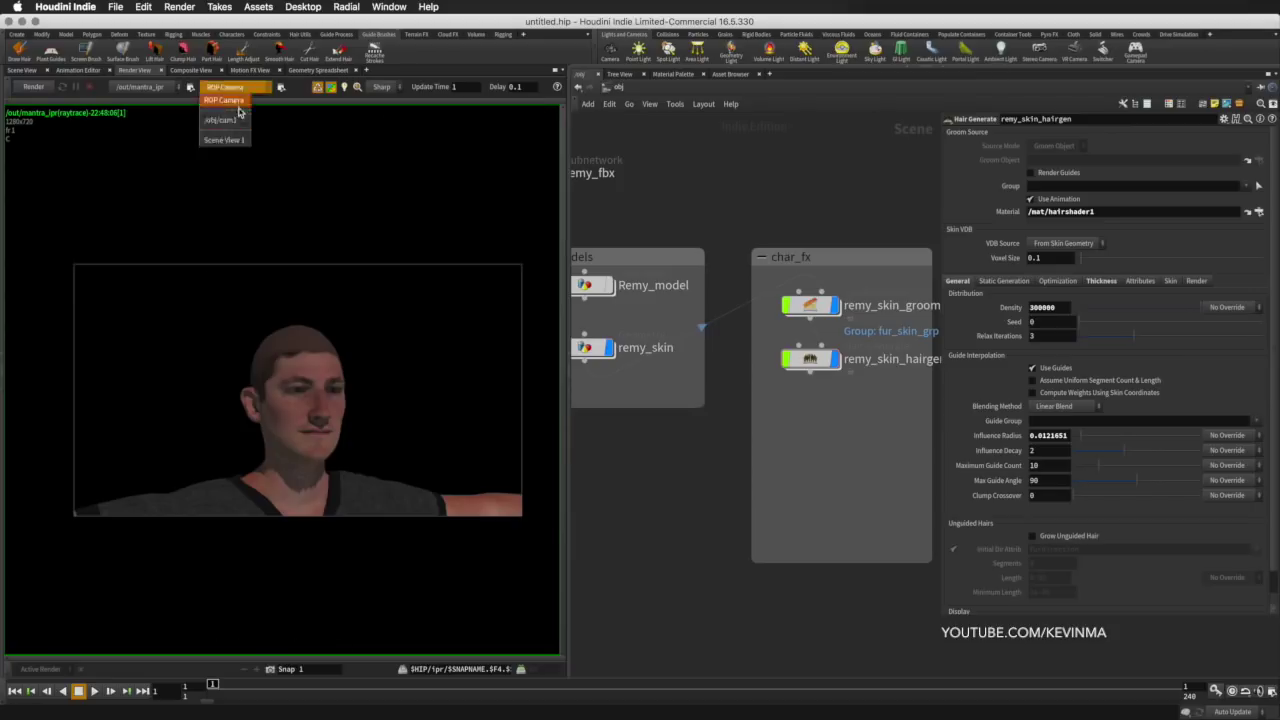
click(238, 76)
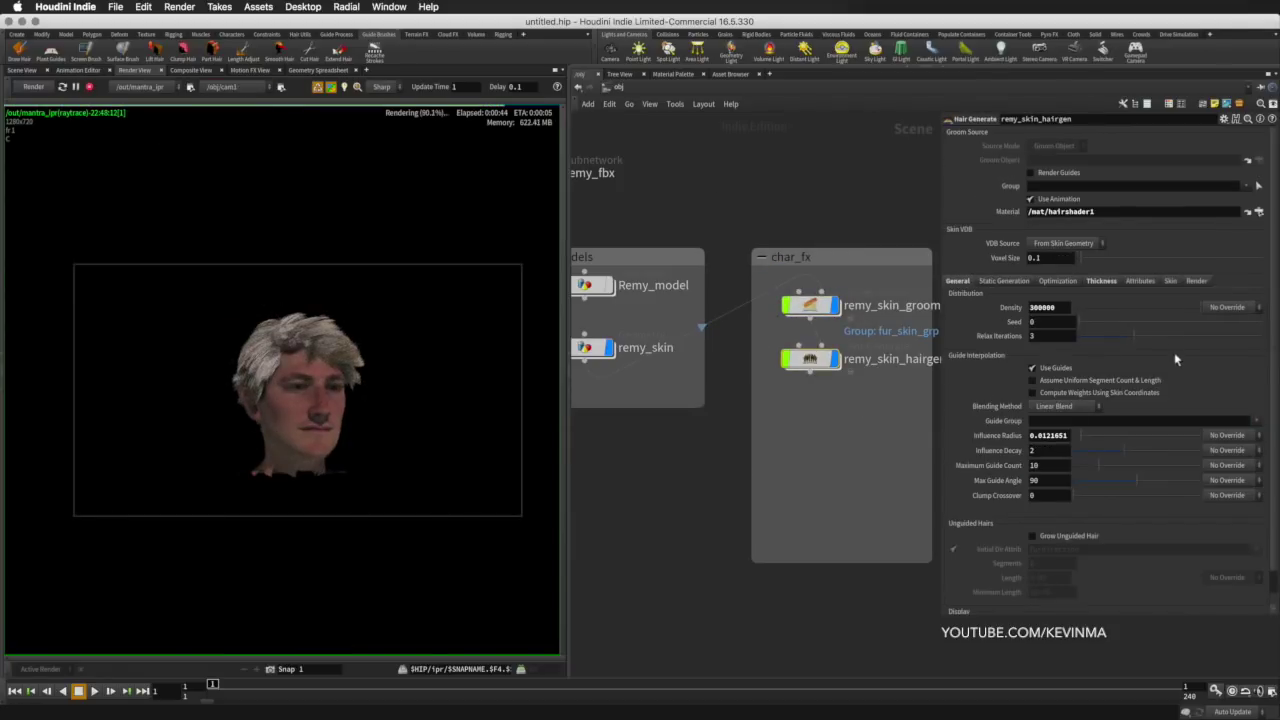
- Set remy_skin_hairgen's hair thickness to 0.0001
click(1101, 281)
drag(1047, 296, 1160, 298)
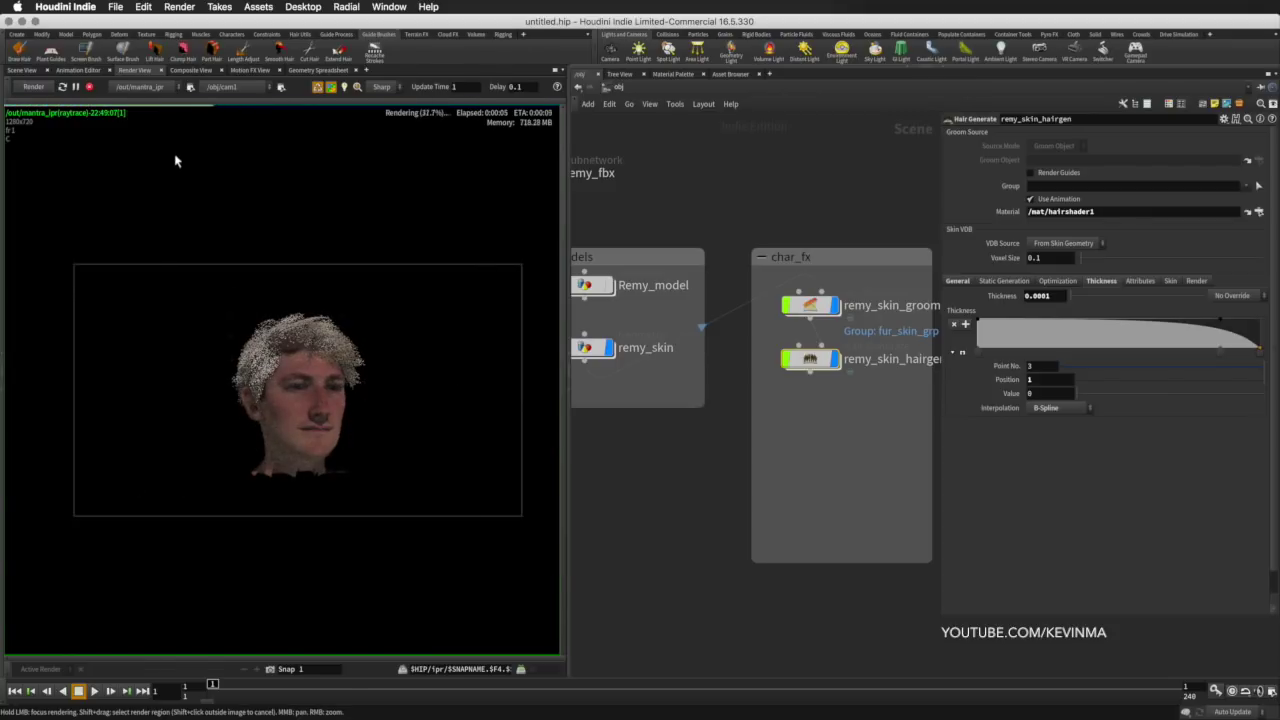
scroll(310, 355, up, 3)
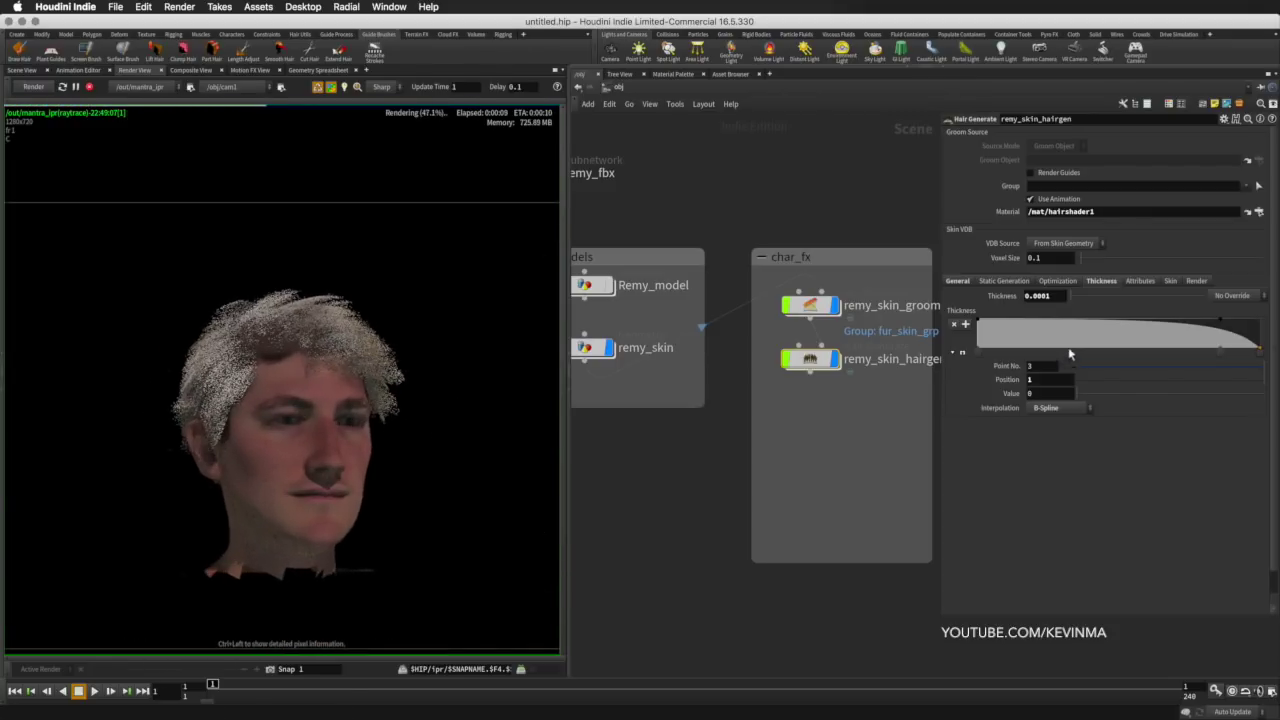
click(1046, 297)
- From mantra_ipr's camera reference, open cam1 and set its resolution to 1920 by 1080
click(637, 90)
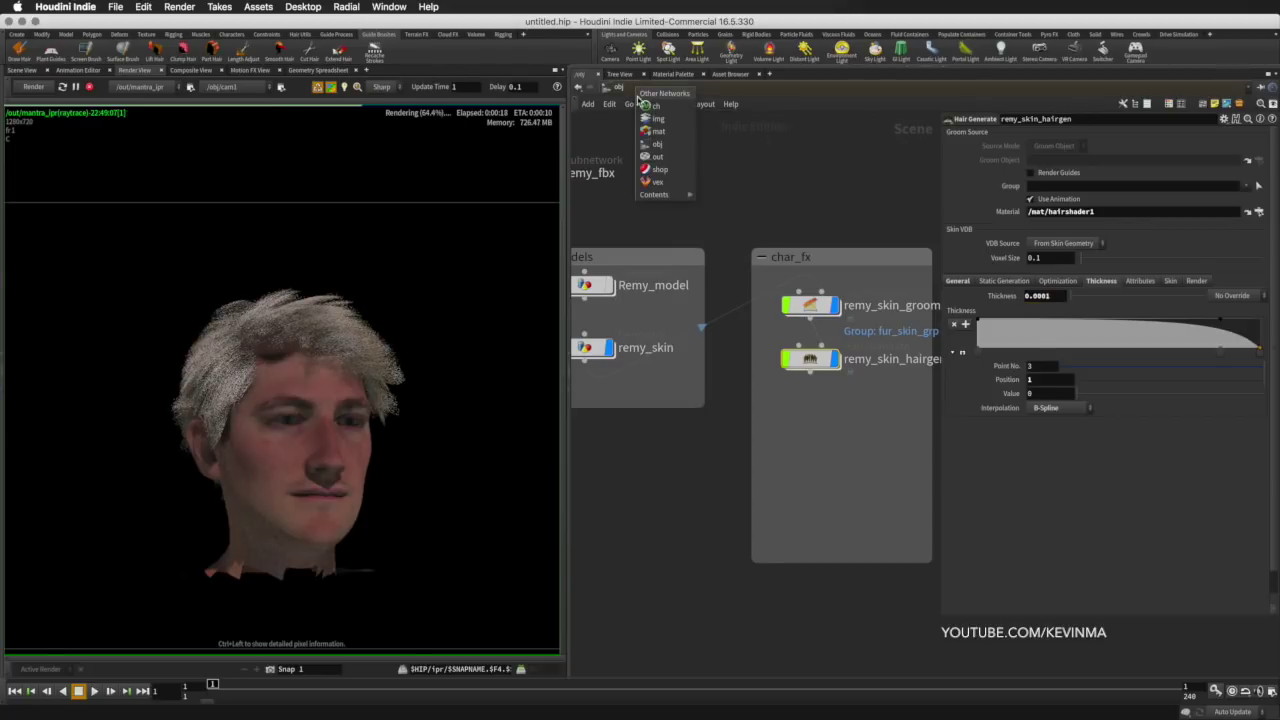
click(659, 158)
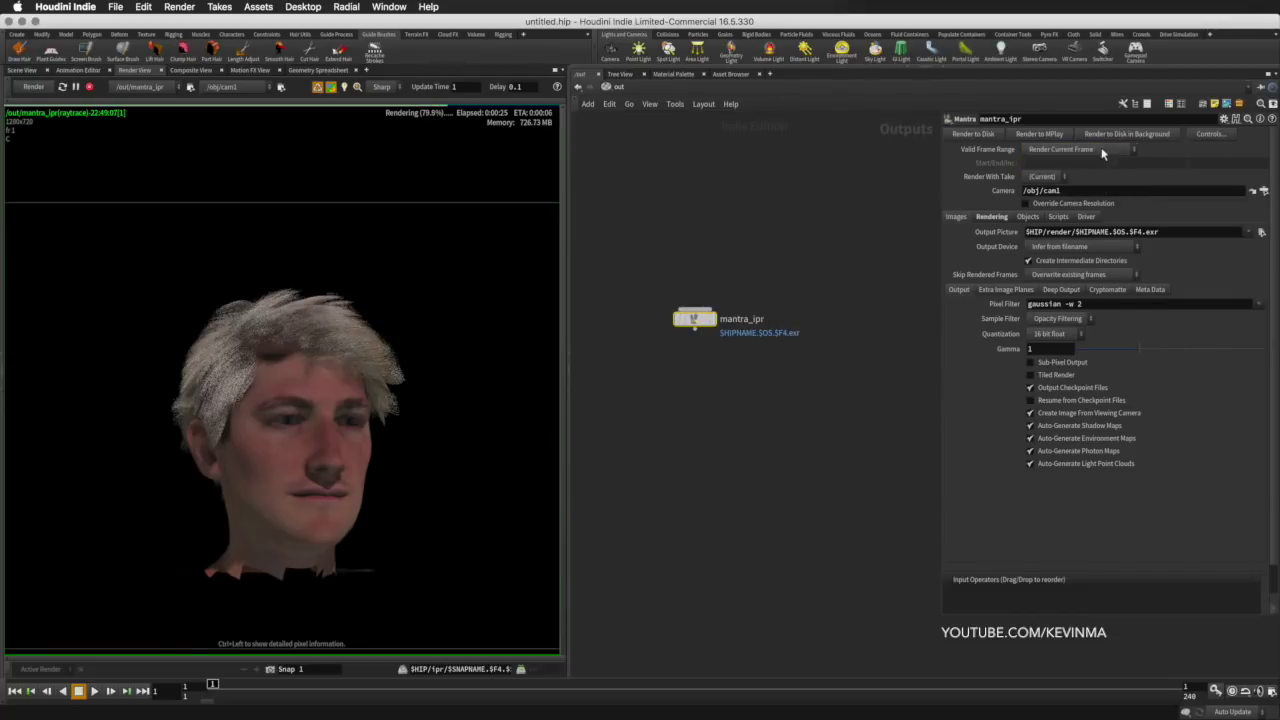
click(1251, 191)
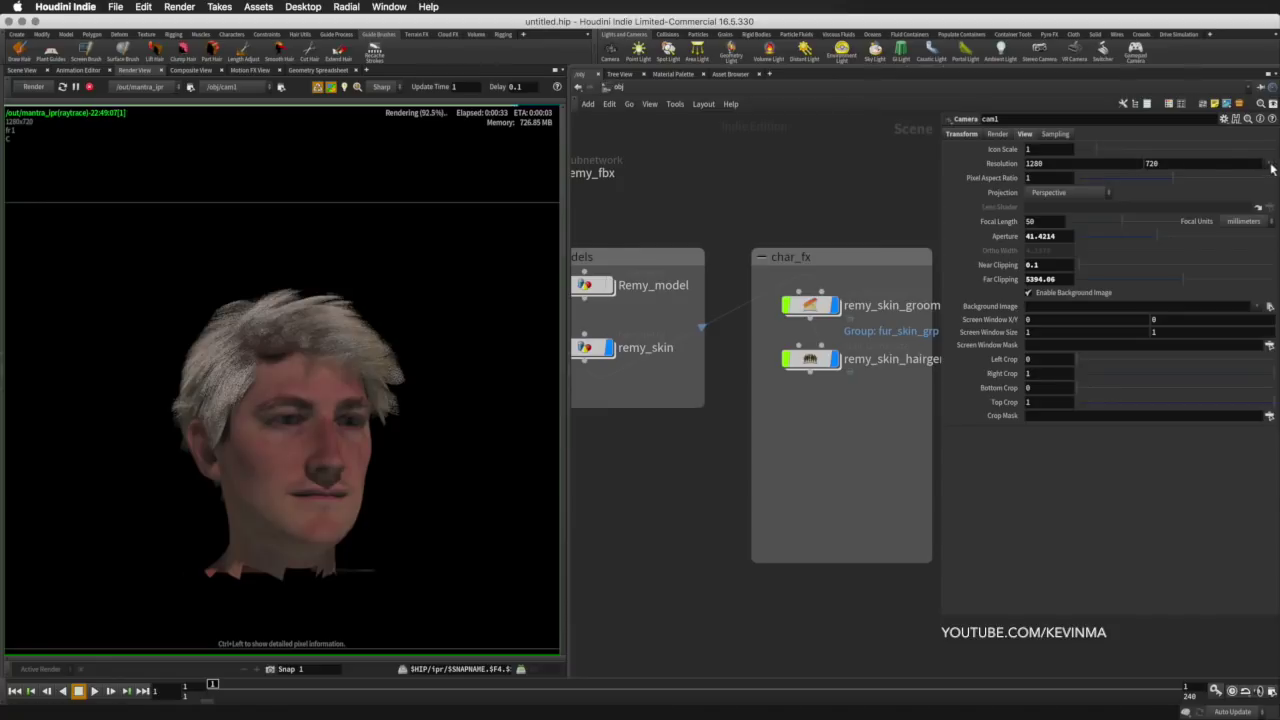
click(1268, 165)
click(1274, 210)
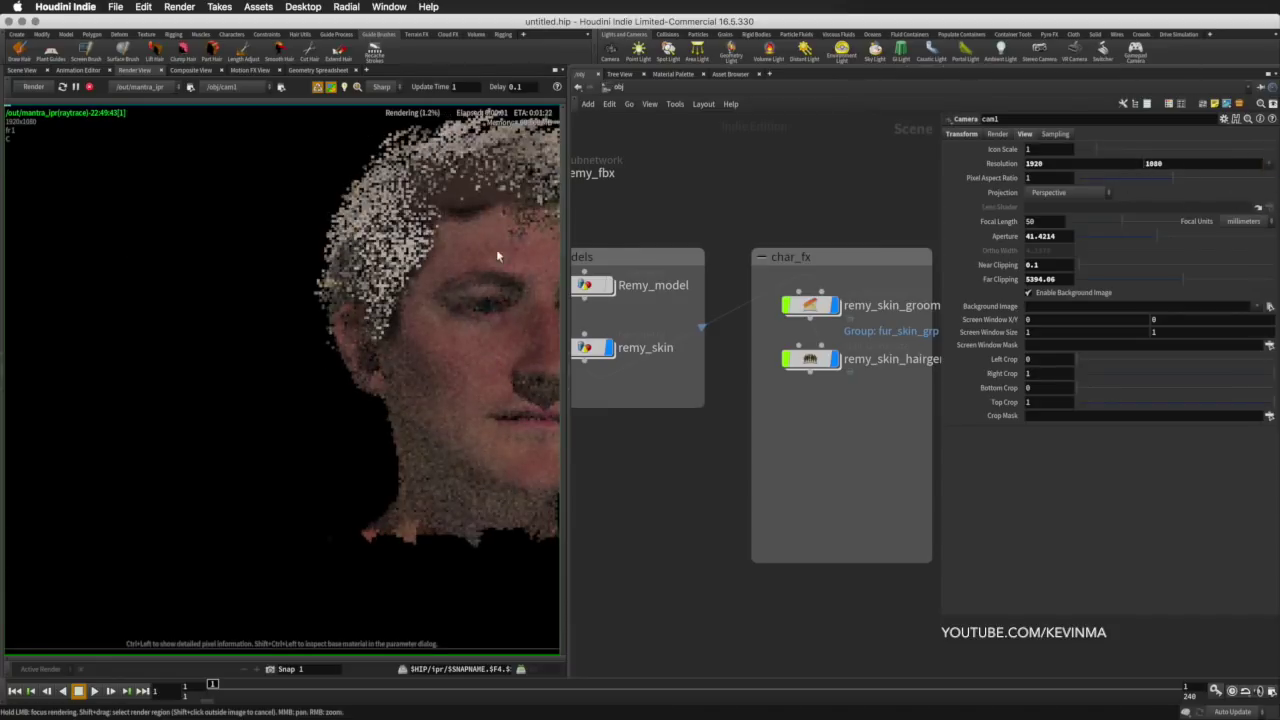
- Set mantra_ipr's rendering engine to Physically Based Rendering
click(810, 358)
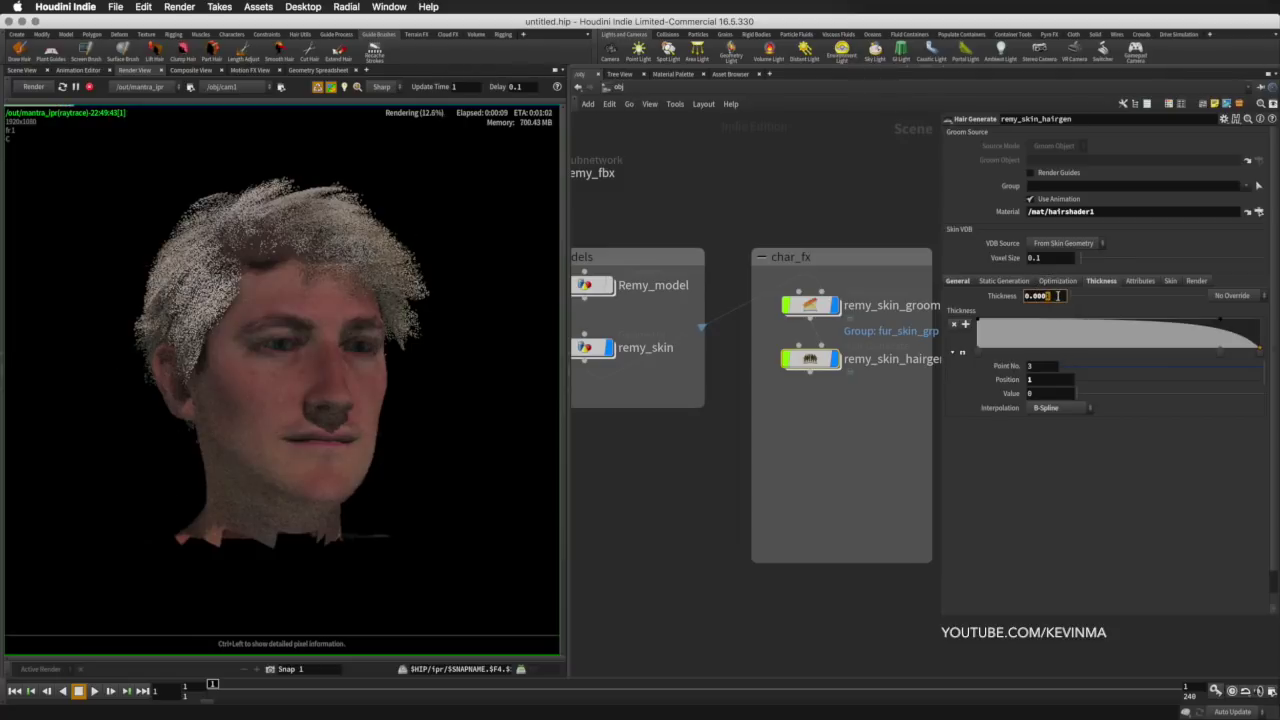
click(620, 87)
click(650, 160)
click(1030, 231)
click(1070, 285)
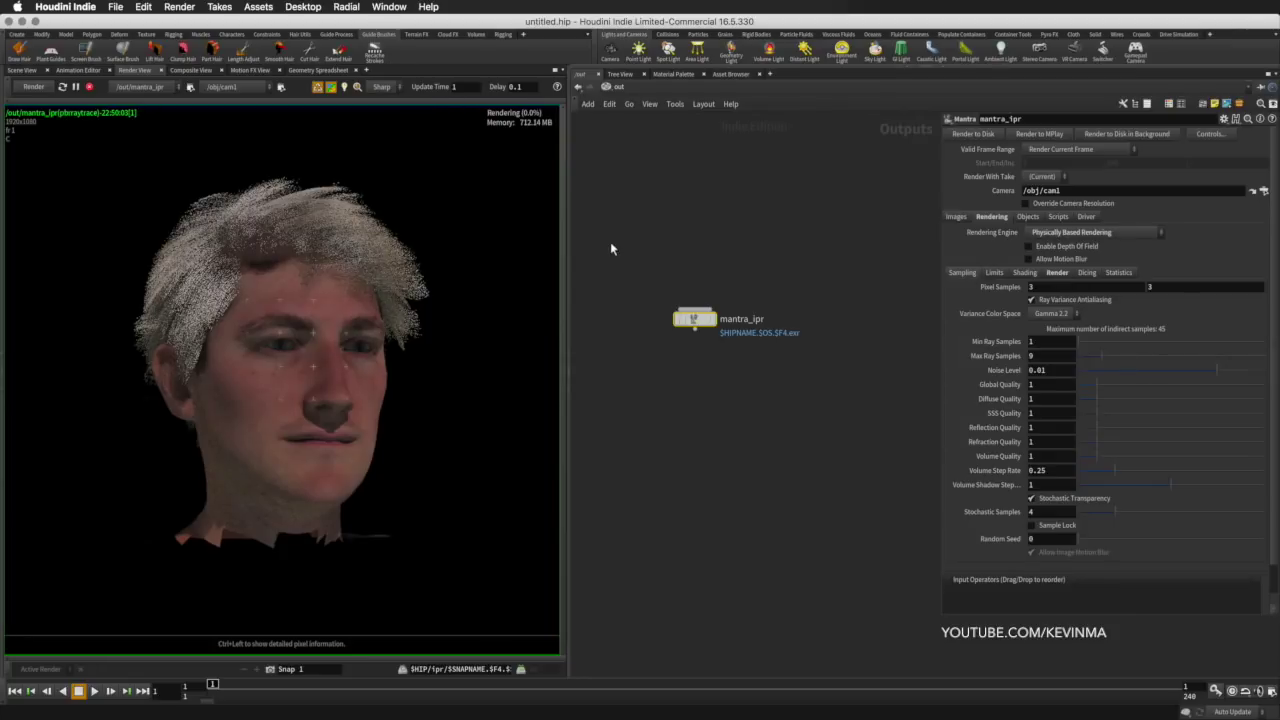
- Disable the secondary reflection of hairshader1 in the material network
click(607, 87)
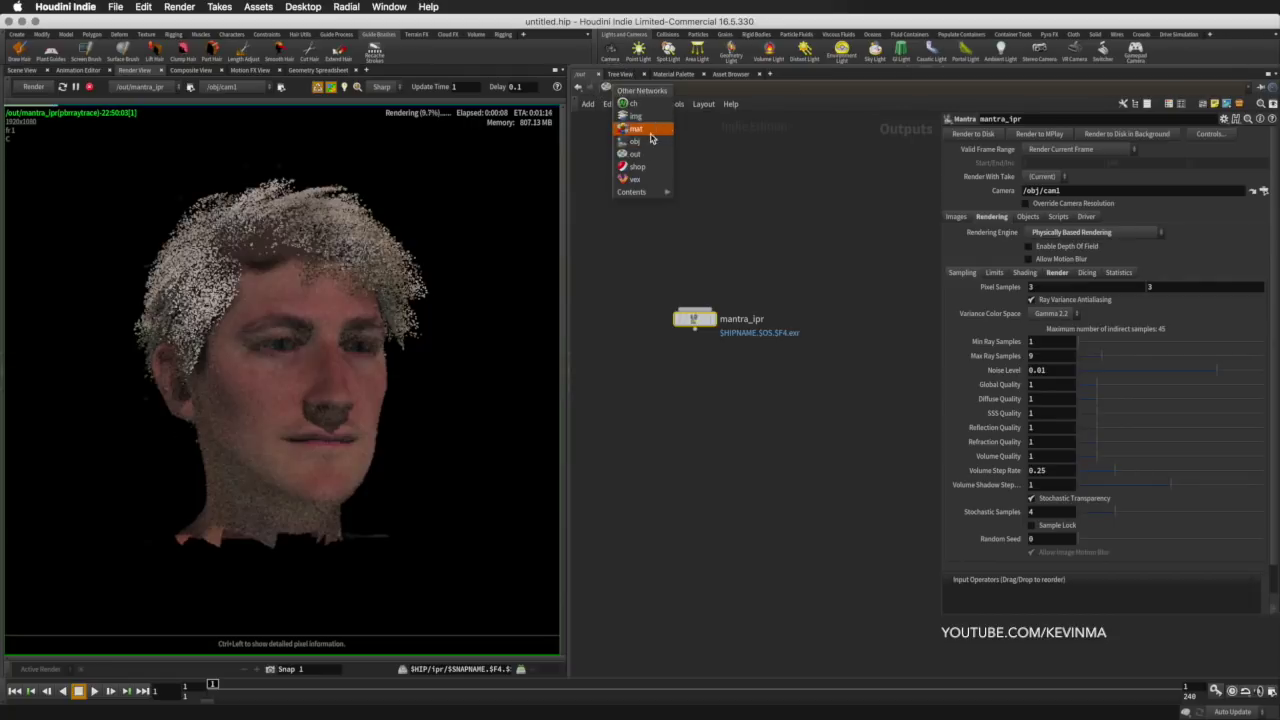
click(646, 130)
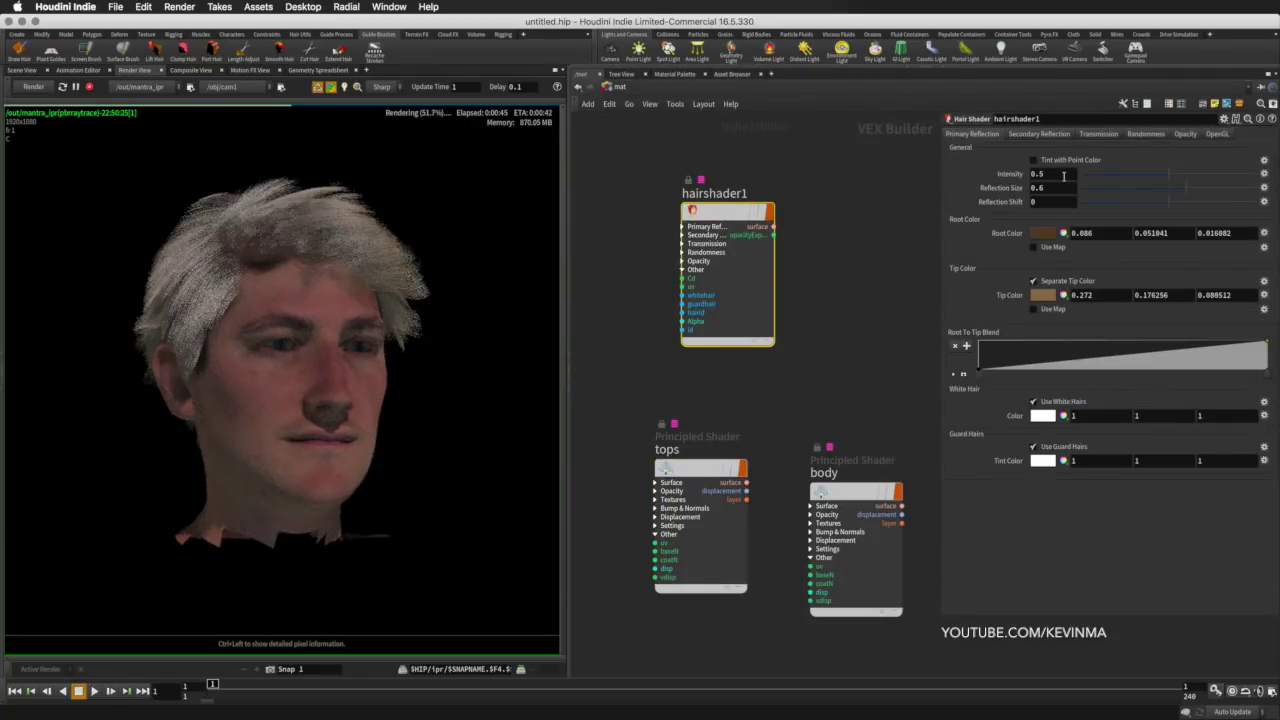
click(1046, 134)
click(1049, 160)
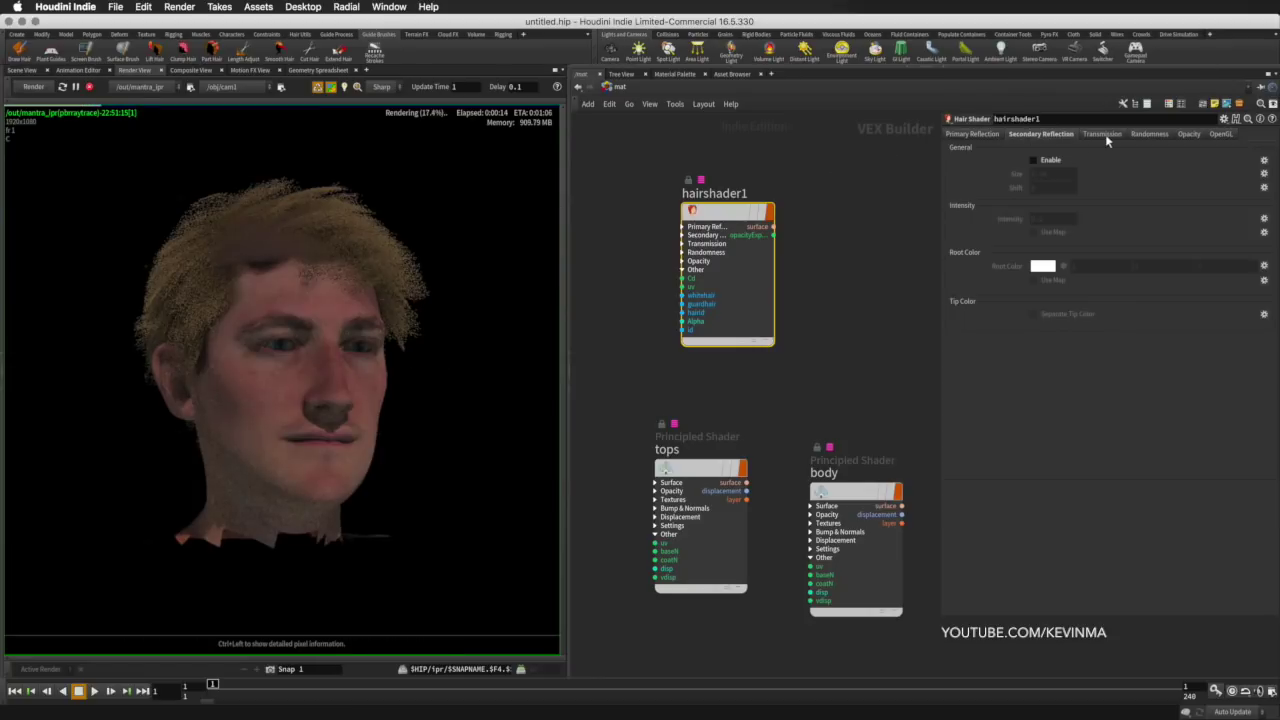
click(1048, 161)
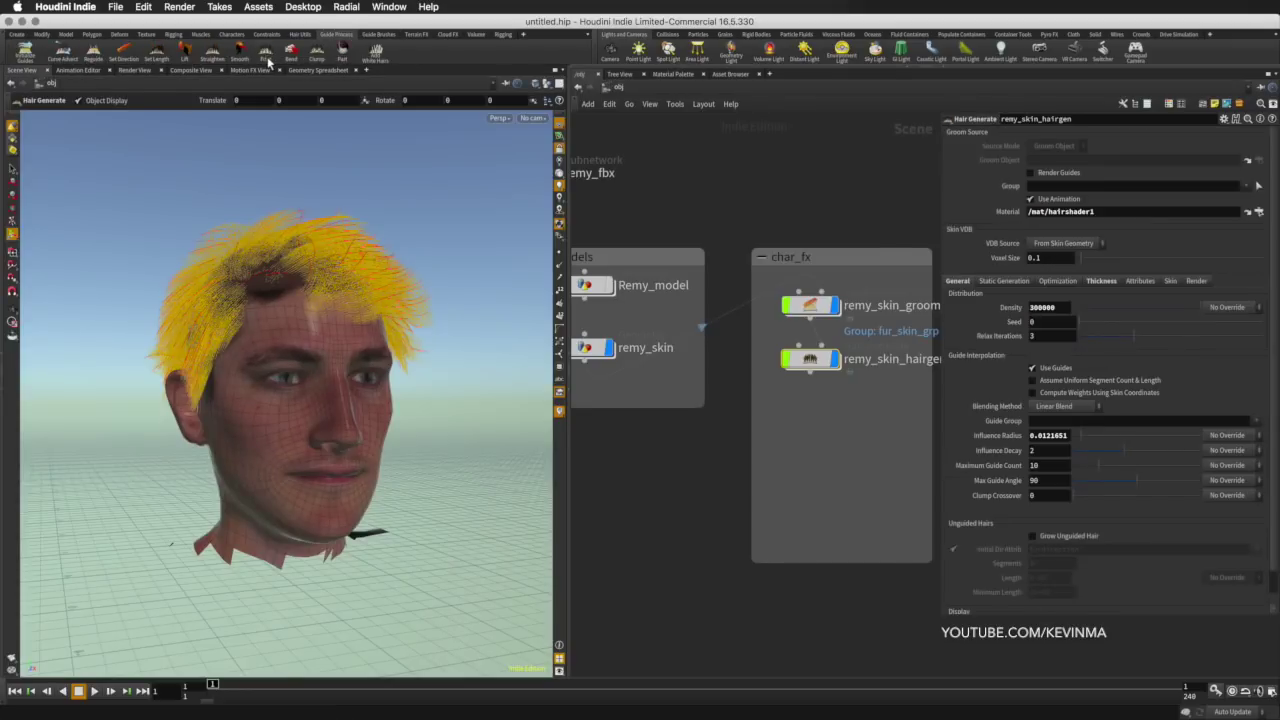
- Add a Frizz guide process to remy_skin_hairgen with amplitude 0.01, and render the result
click(268, 62)
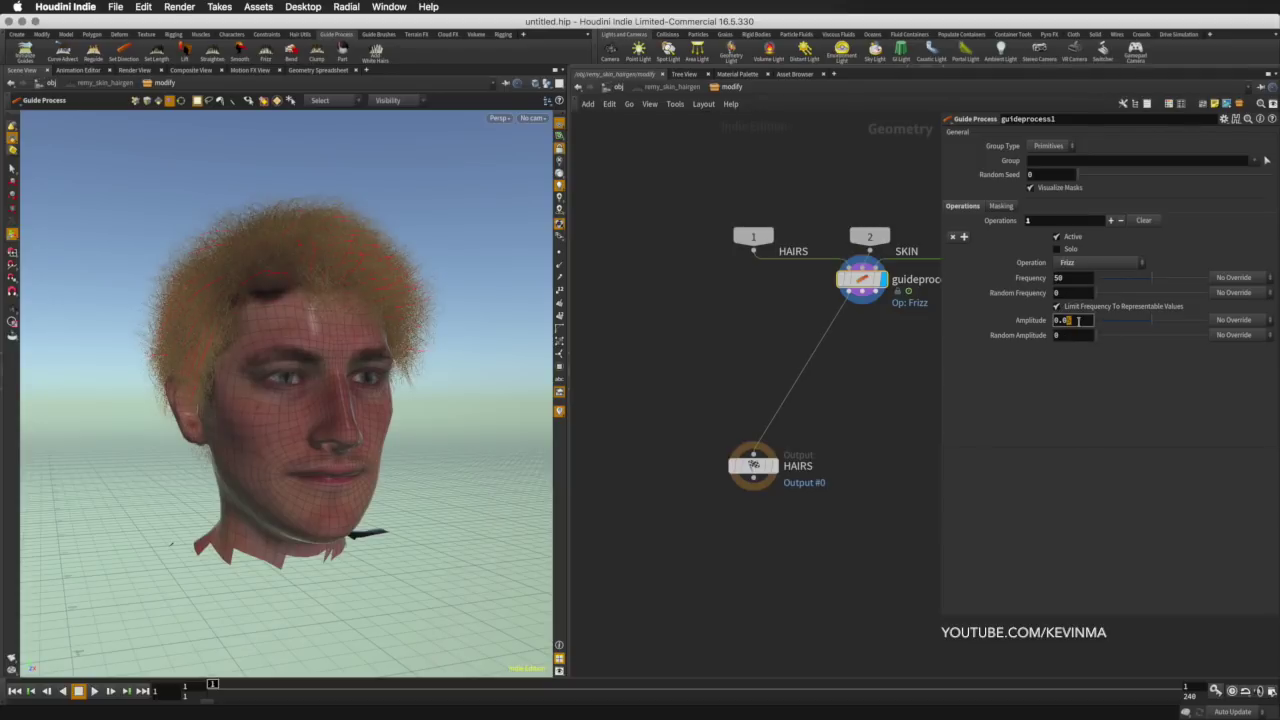
key(Return)
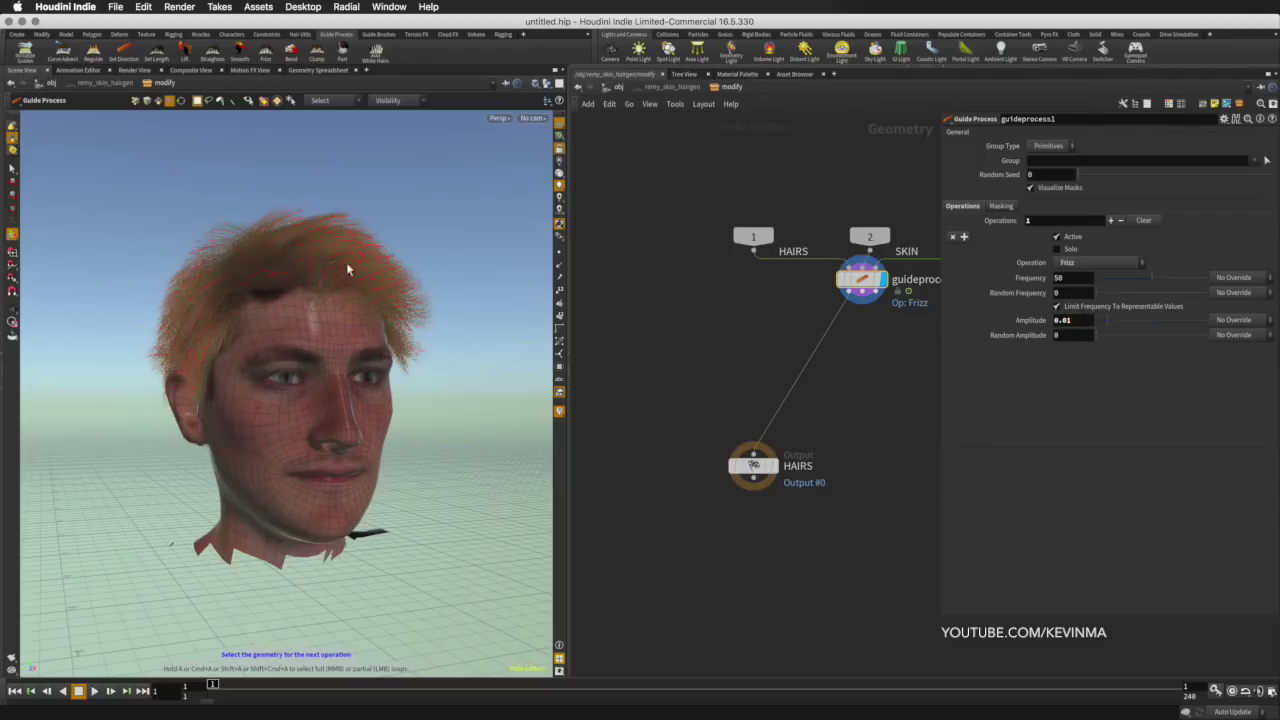
click(134, 70)
click(32, 88)
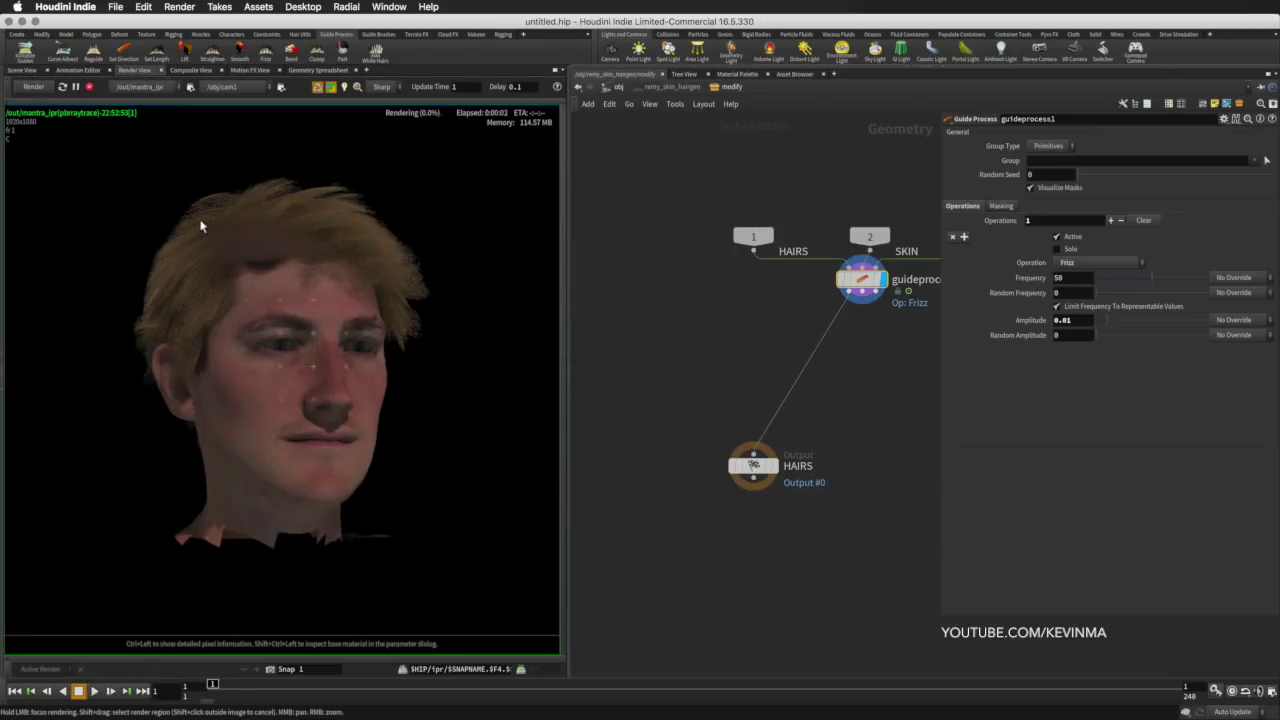
- Set mantra_ipr's pixel samples to 5 by 5 and render the frizzed hair again
drag(202, 268, 243, 263)
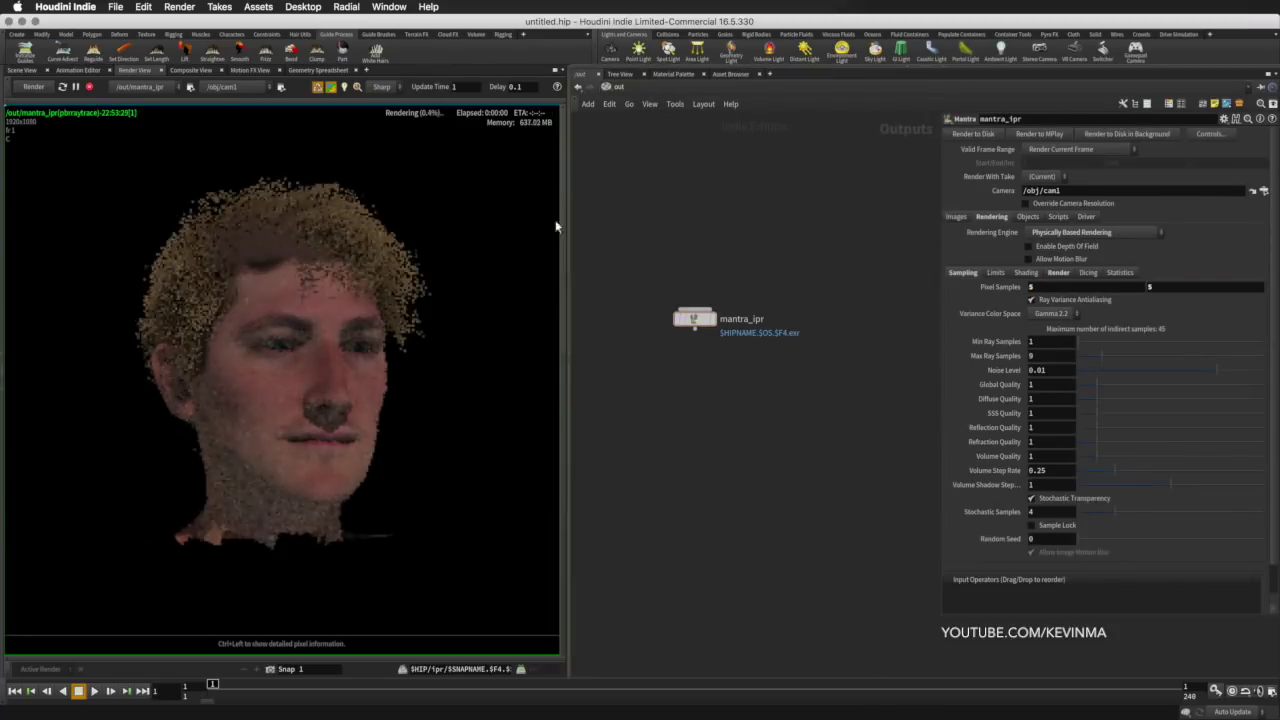
mouse_move(330, 240)
mouse_down()
mouse_move(414, 297)
mouse_move(295, 208)
mouse_move(309, 286)
mouse_move(223, 194)
mouse_move(150, 291)
mouse_move(300, 471)
mouse_up()
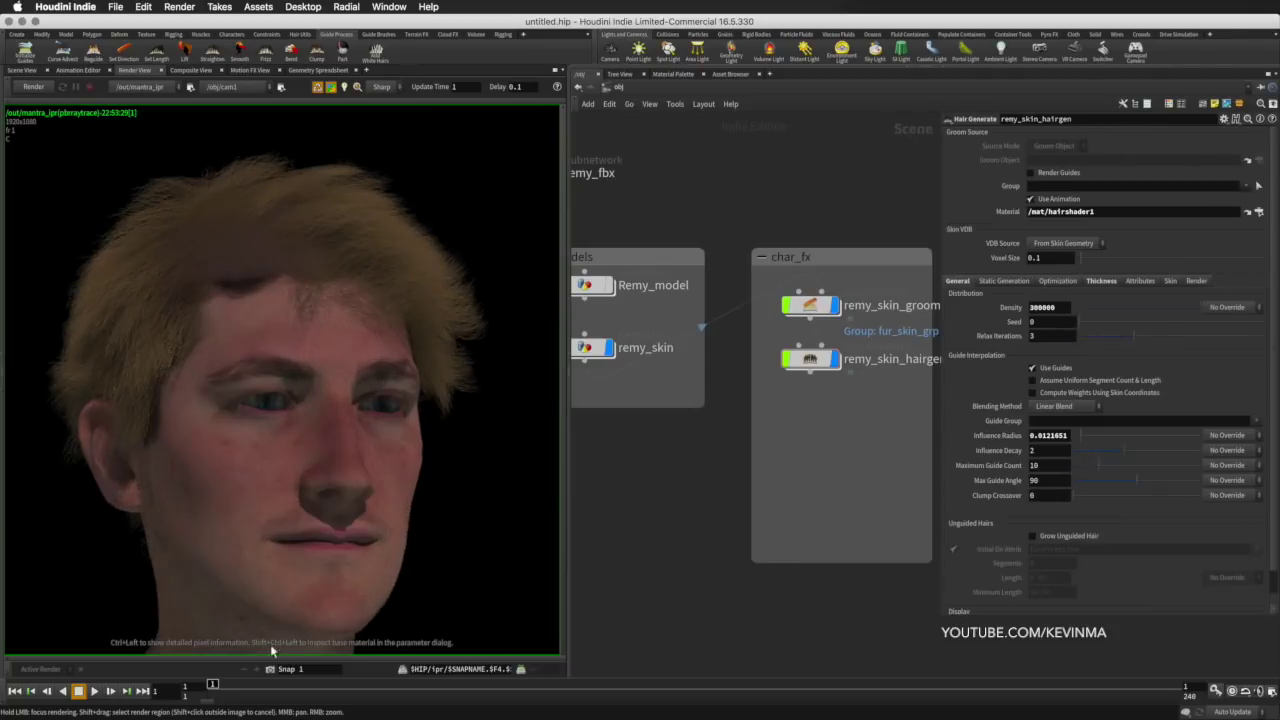
- Switch the render camera to Scene View 1 and render the head in side profile
click(222, 87)
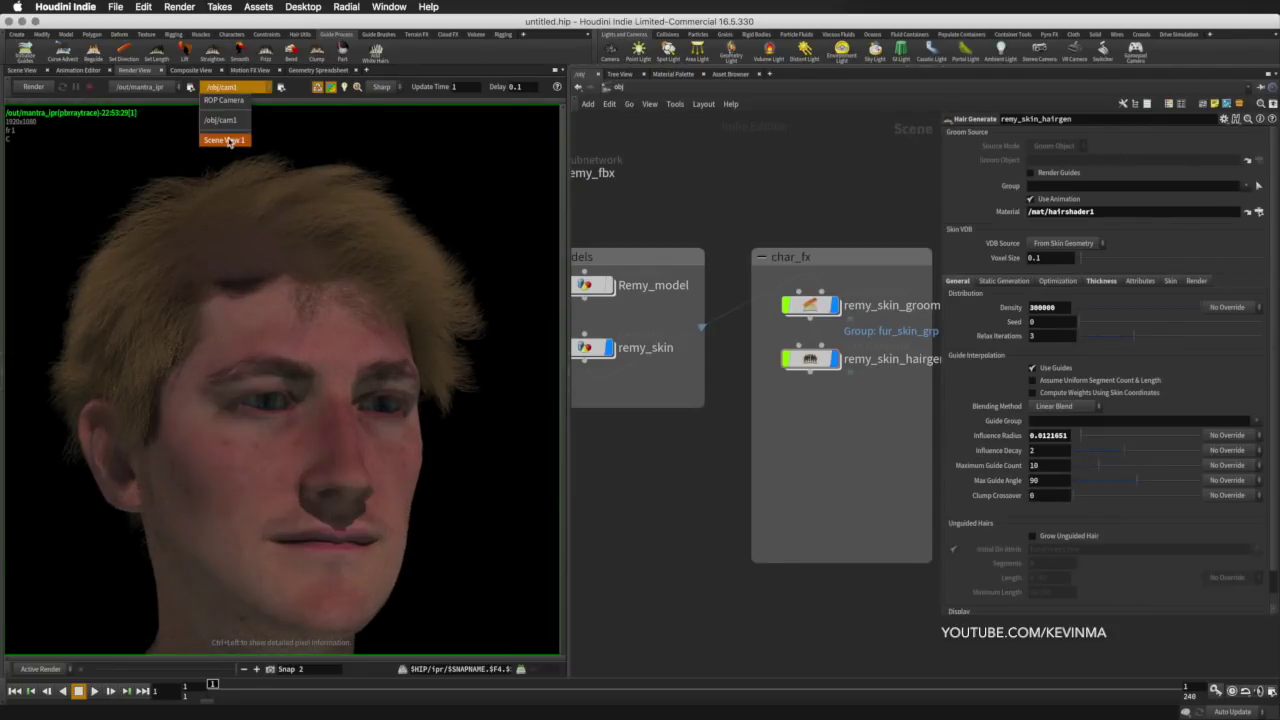
click(223, 126)
click(33, 88)
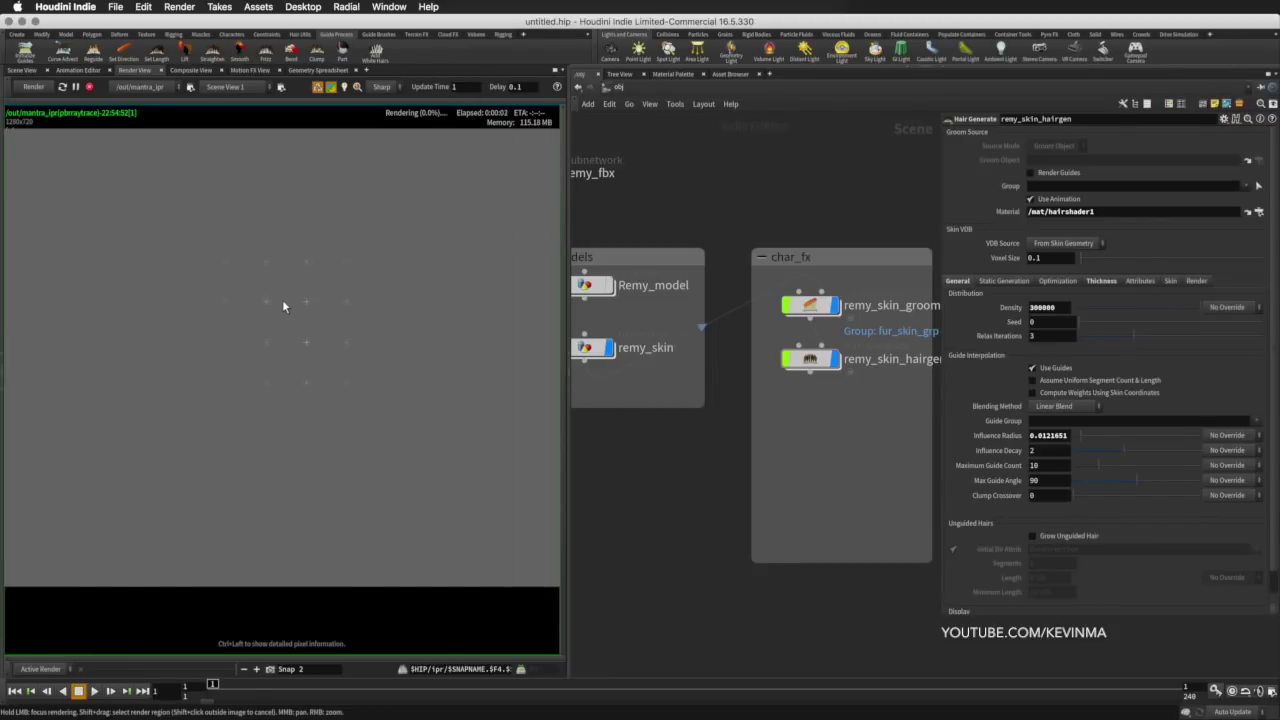
- Examine the rendered side profile's hair at the crown, fringe and back, and stop the render
mouse_move(284, 226)
mouse_down()
mouse_move(188, 216)
mouse_move(210, 301)
mouse_move(284, 296)
mouse_move(379, 368)
mouse_move(394, 306)
mouse_move(337, 163)
mouse_move(414, 212)
mouse_up()
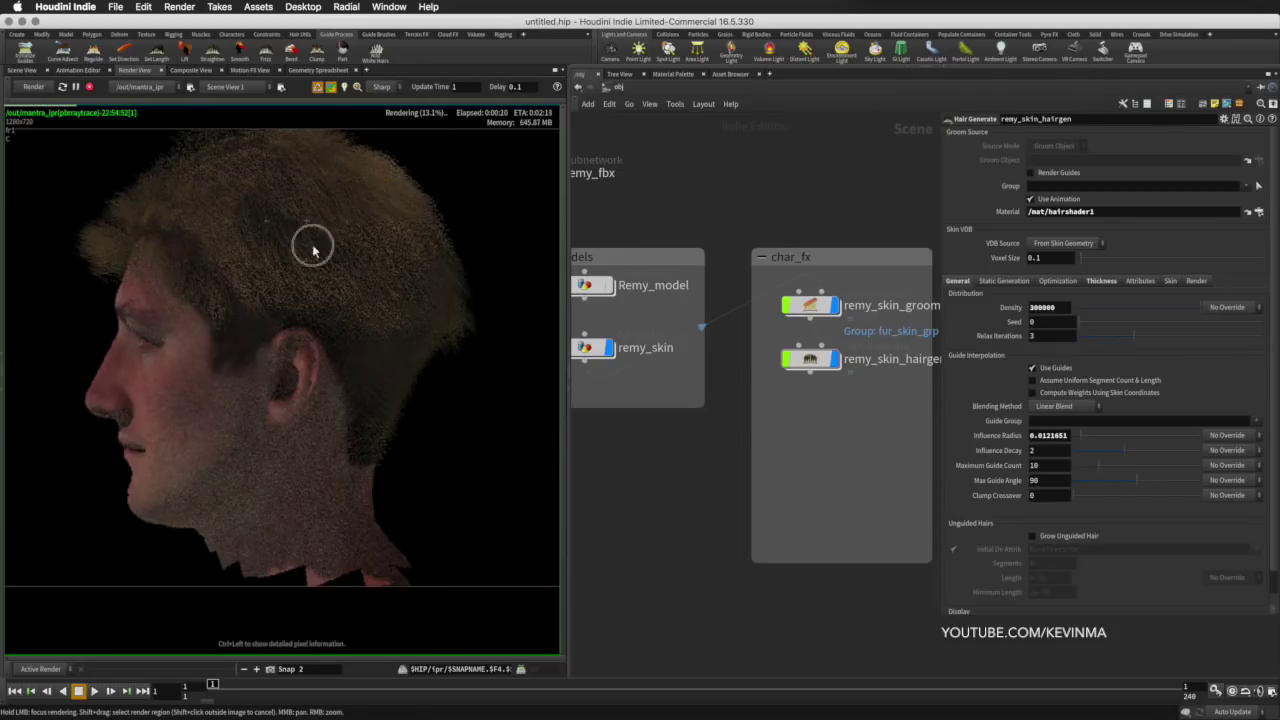
mouse_move(357, 255)
mouse_down()
mouse_move(239, 329)
mouse_move(113, 237)
mouse_move(160, 172)
mouse_move(176, 187)
mouse_move(451, 229)
mouse_move(334, 294)
mouse_move(329, 346)
mouse_move(322, 294)
mouse_move(197, 292)
mouse_move(189, 181)
mouse_move(149, 313)
mouse_up()
mouse_move(349, 446)
mouse_down()
mouse_move(400, 320)
mouse_move(164, 183)
mouse_up()
mouse_move(324, 150)
mouse_down()
mouse_move(200, 266)
mouse_move(343, 317)
mouse_move(289, 326)
mouse_up()
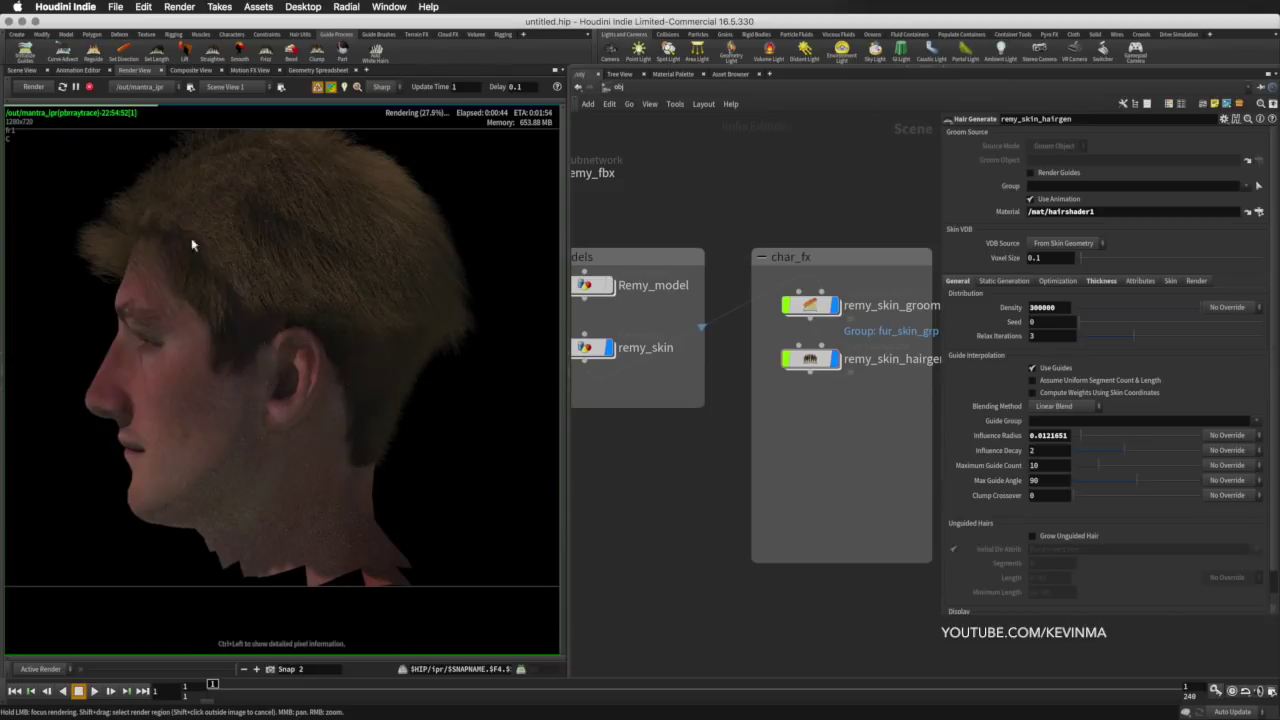
mouse_move(163, 220)
mouse_down()
mouse_move(306, 362)
mouse_move(463, 364)
mouse_up()
mouse_move(139, 241)
mouse_down()
mouse_move(194, 220)
mouse_move(220, 158)
mouse_up()
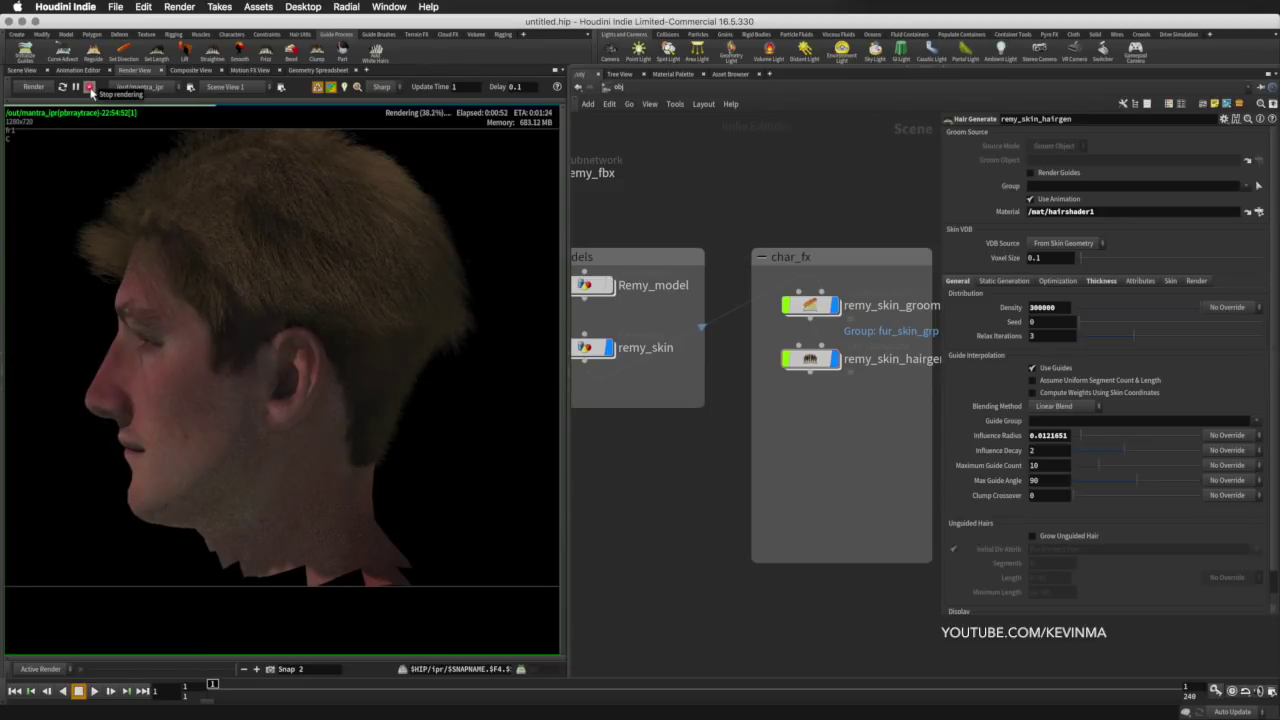
click(89, 88)
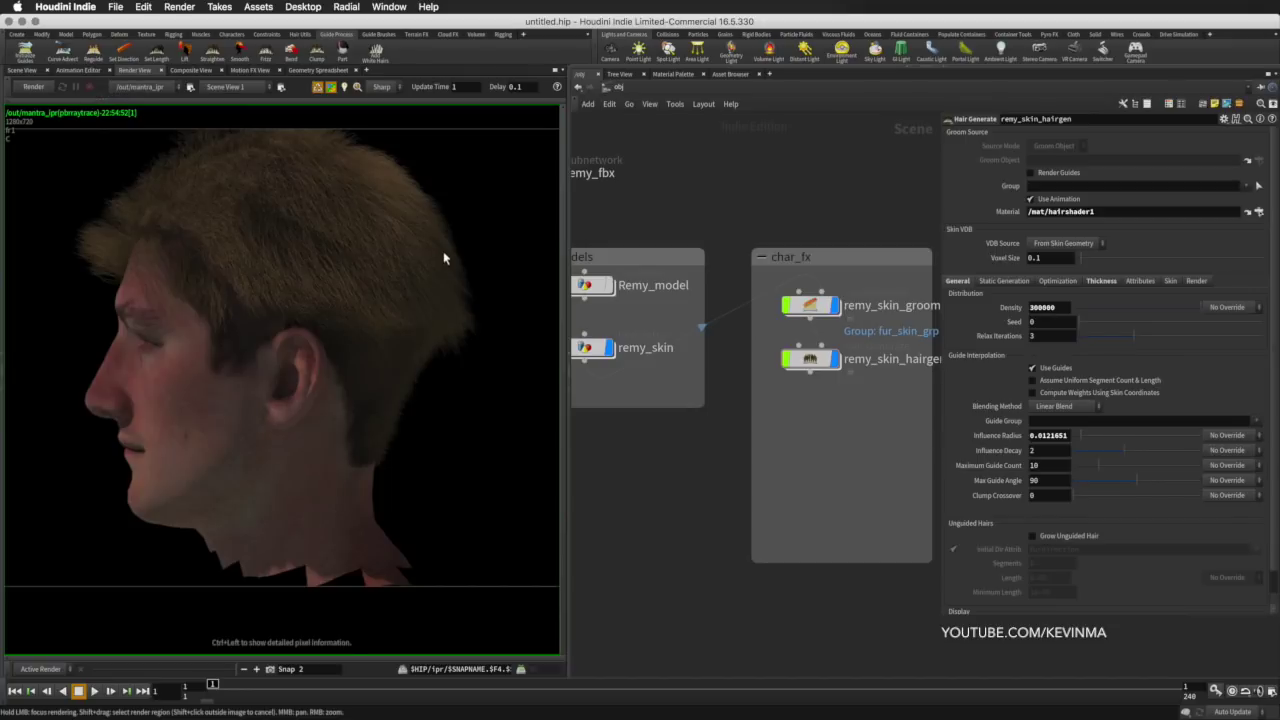